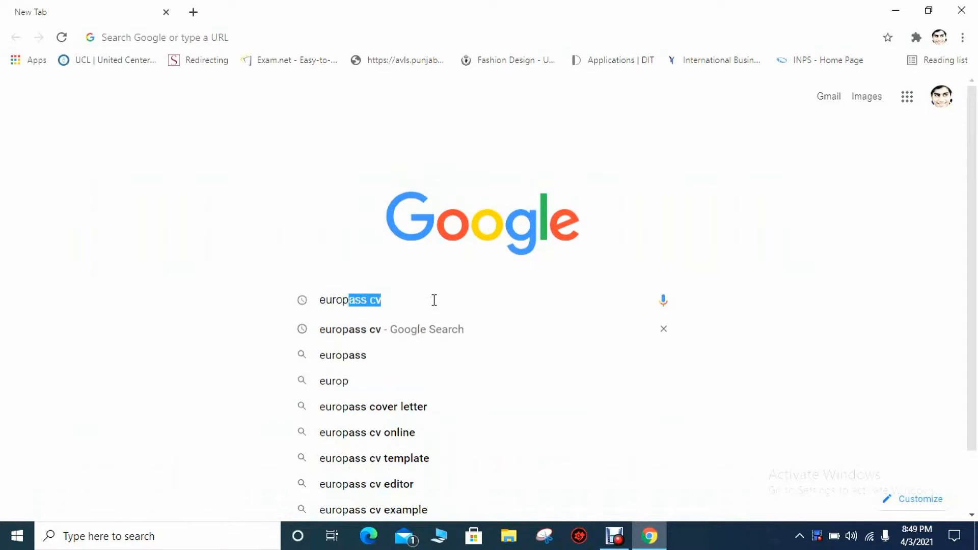
Search Google for 'europass cv' and open the europa.eu 'Create your Europass CV' result
left_click(428, 329)
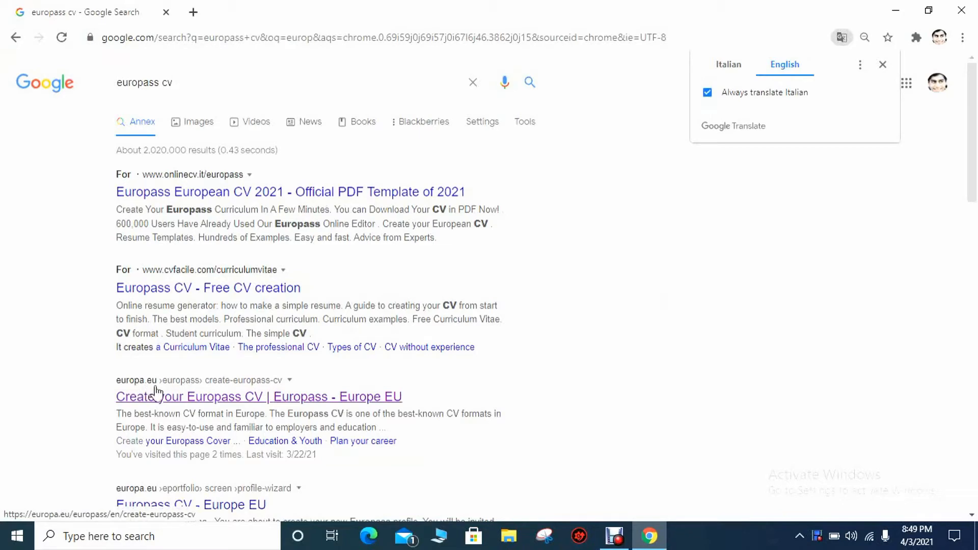
left_click(187, 400)
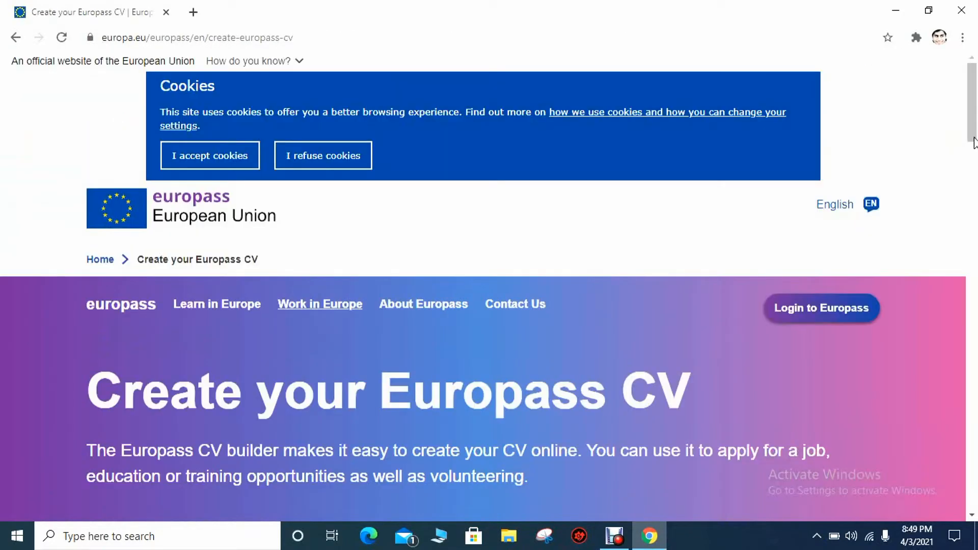
Accept the cookies on the Europass 'Create your Europass CV' page
scroll(975, 151, "down", 2)
scroll(975, 150, "up", 2)
left_click(194, 155)
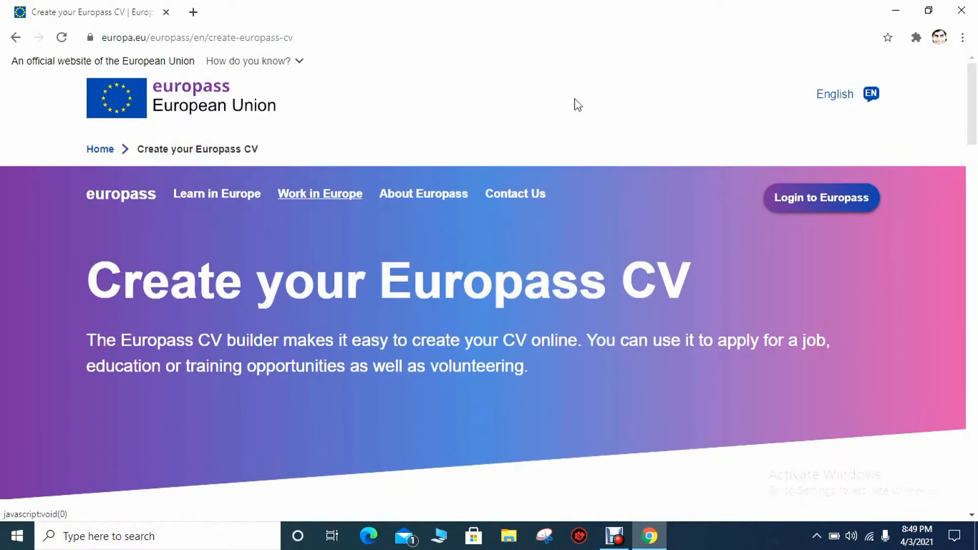
scroll(976, 102, "down", 2)
scroll(860, 121, "up", 1)
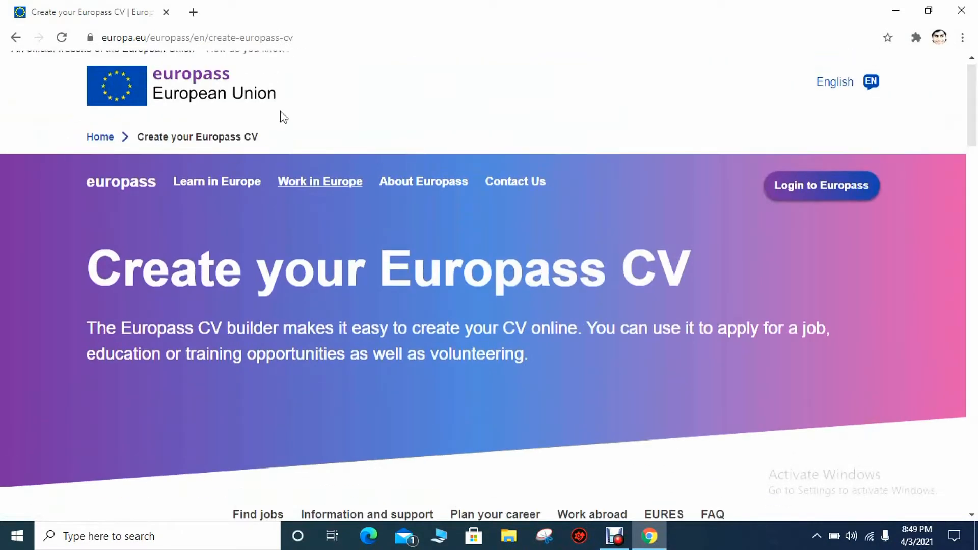
Read through the page, noting the 29-languages phrase, and return to the top
left_click_drag(974, 129, 975, 207)
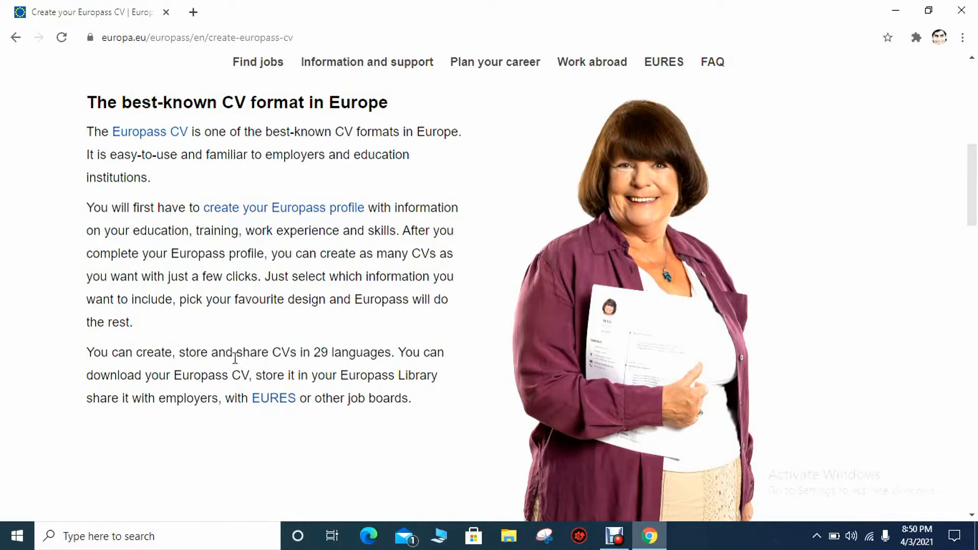
left_click_drag(314, 352, 396, 359)
left_click(410, 337)
left_click_drag(971, 207, 975, 362)
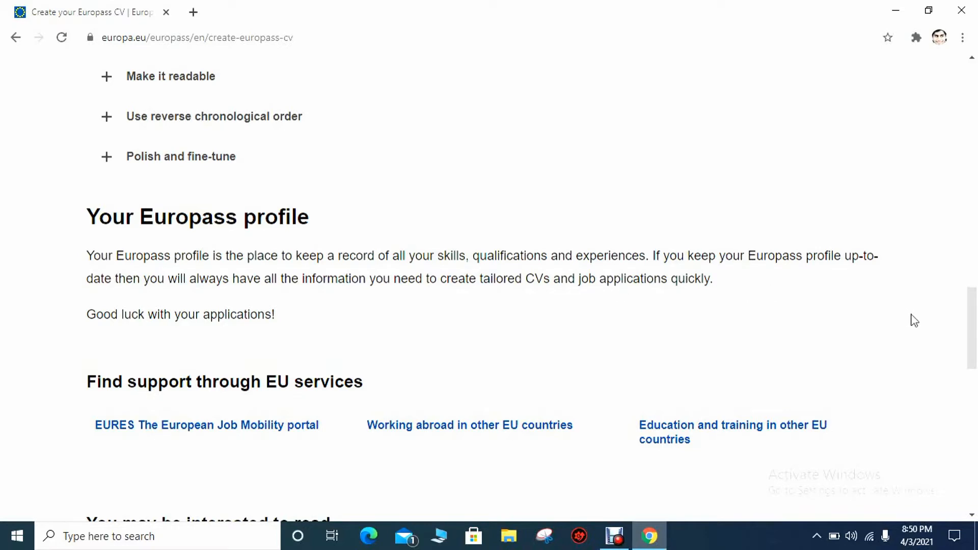
scroll(744, 263, "down", 3)
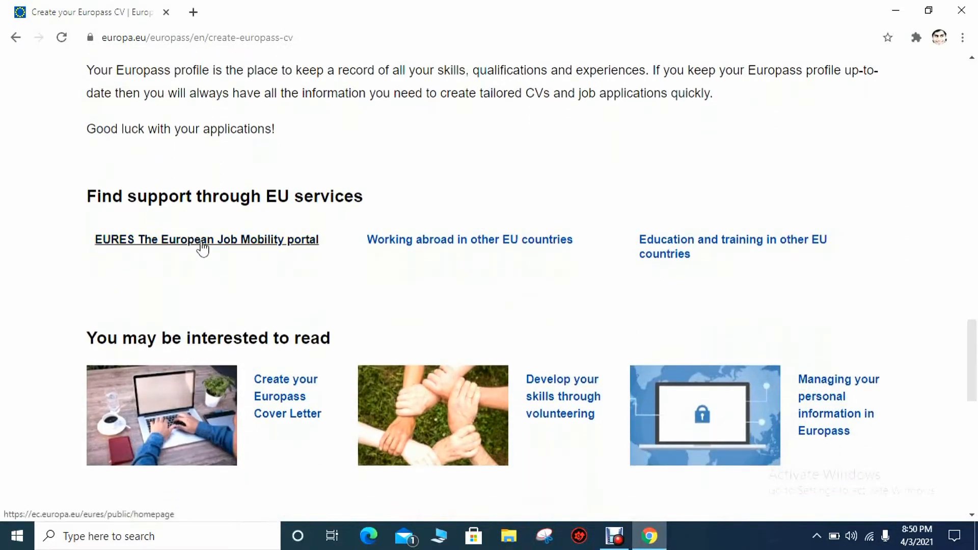
left_click_drag(973, 401, 976, 148)
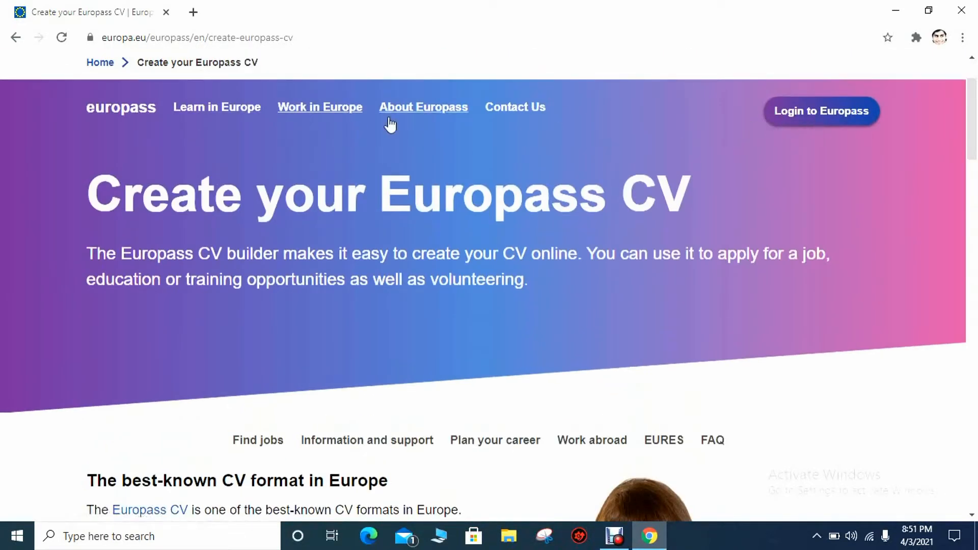
Go to 'Login to Europass' and choose 'Create an account' on EU Login
left_click(812, 122)
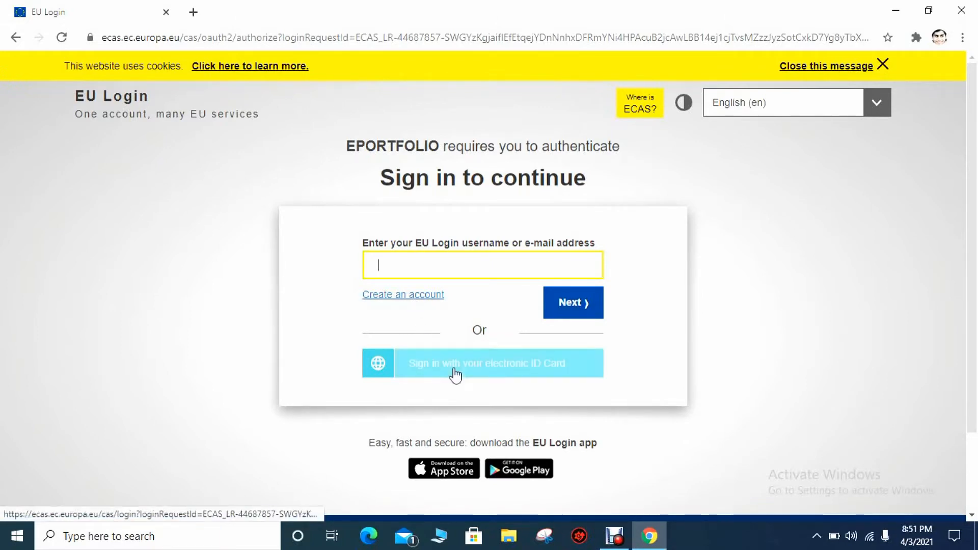
left_click(398, 298)
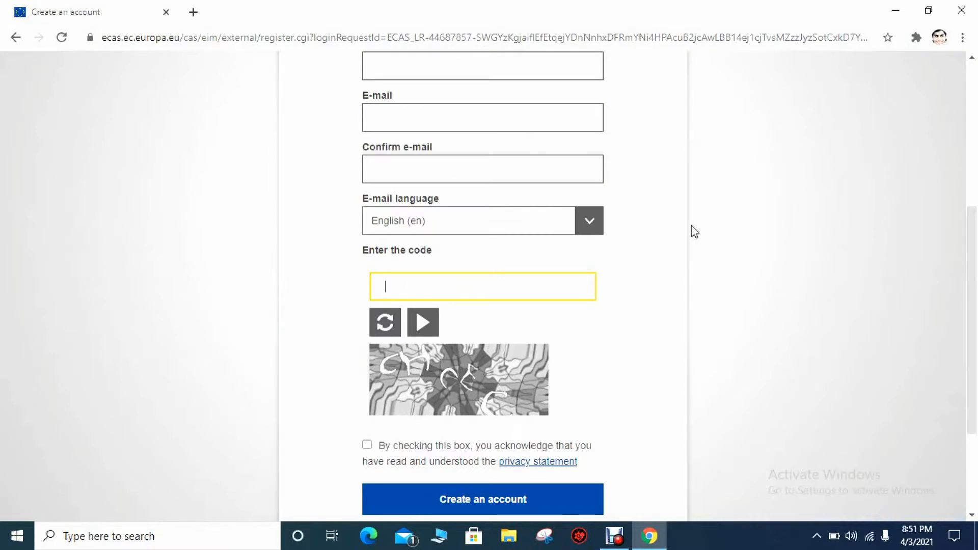
Enter the user's first name, last name, e-mail and matching confirmation e-mail
left_click_drag(970, 283, 969, 200)
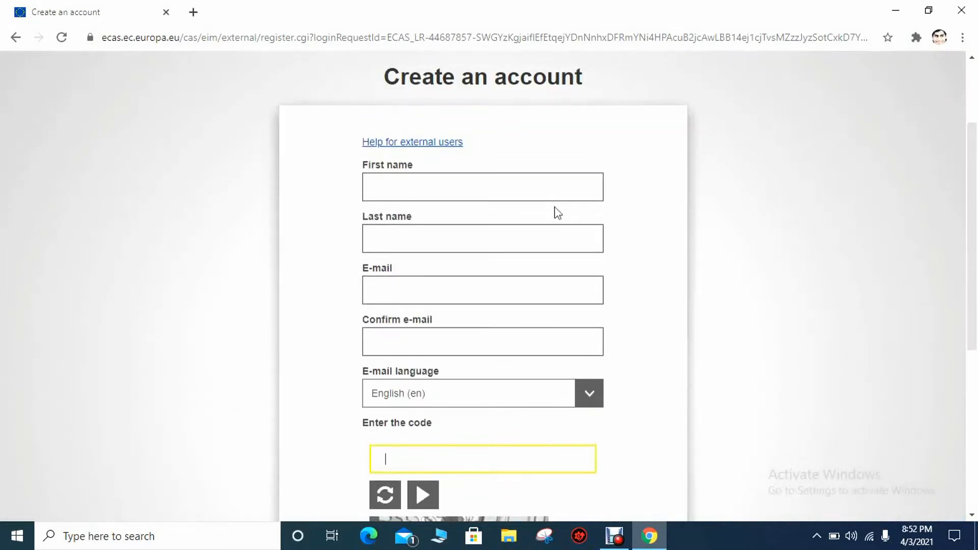
left_click(453, 180)
type("z")
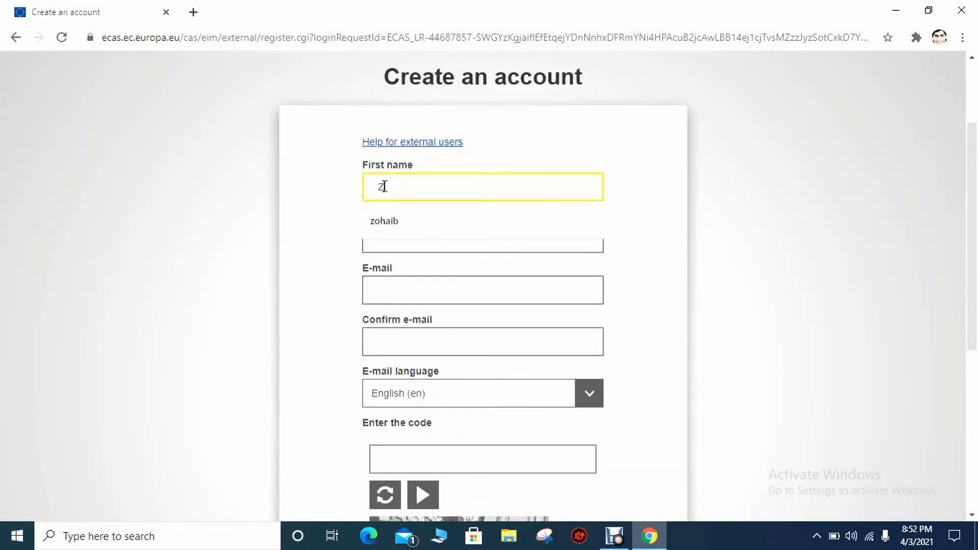
left_click(457, 249)
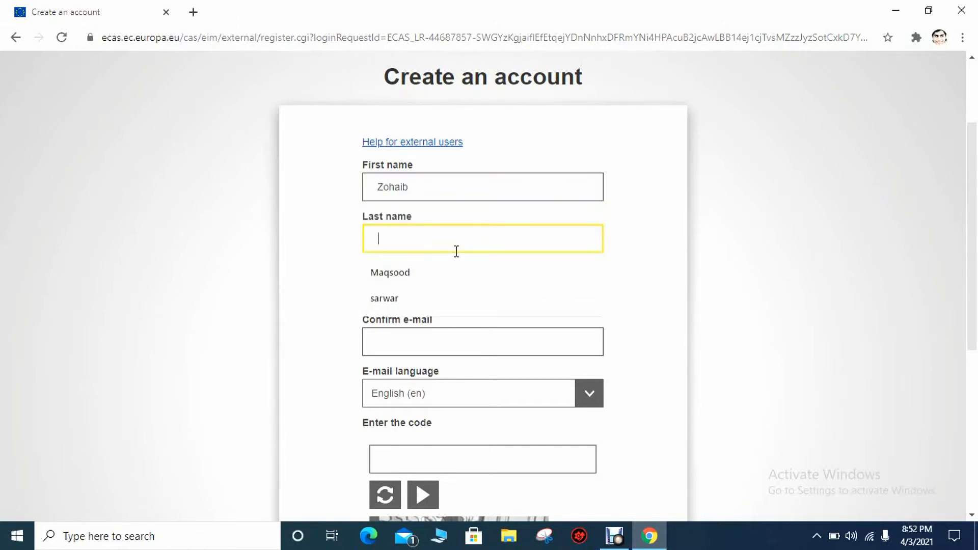
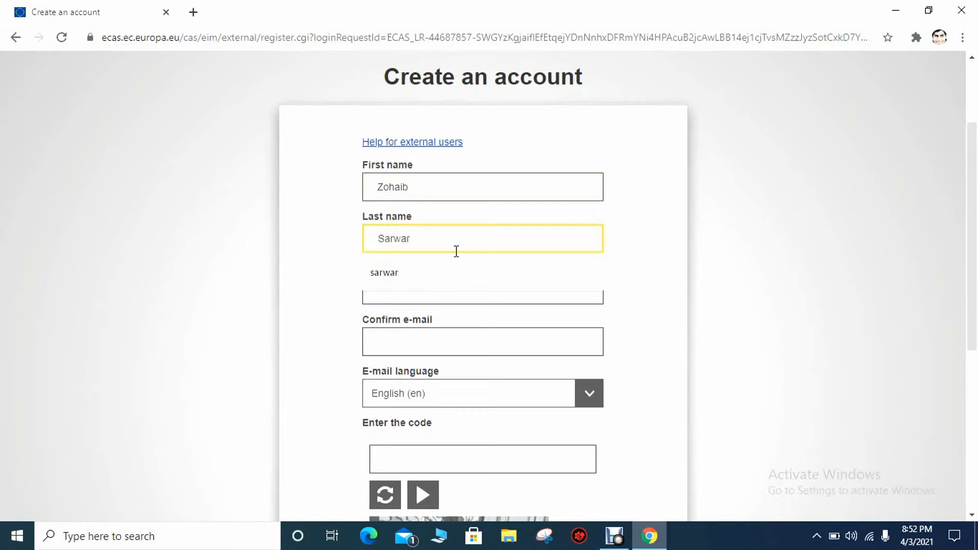
left_click(458, 298)
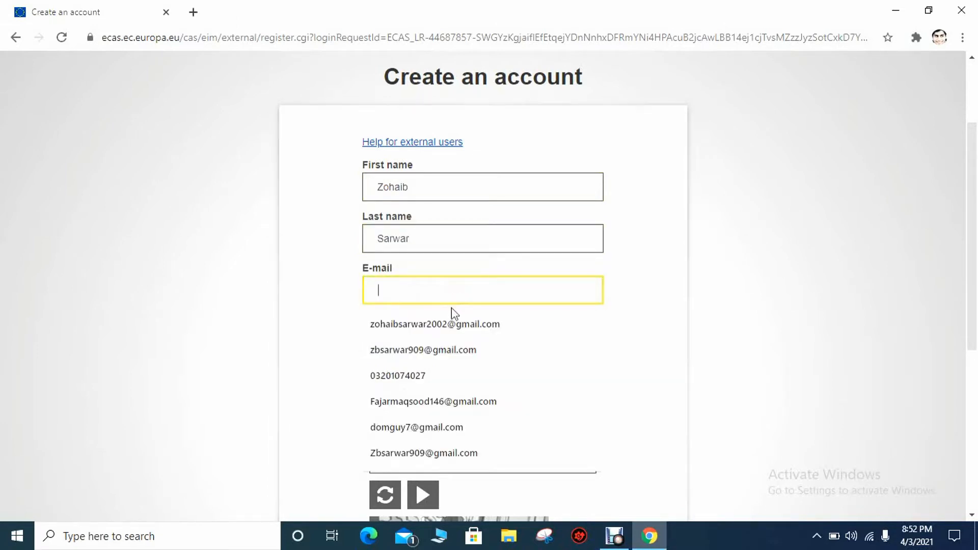
left_click(451, 323)
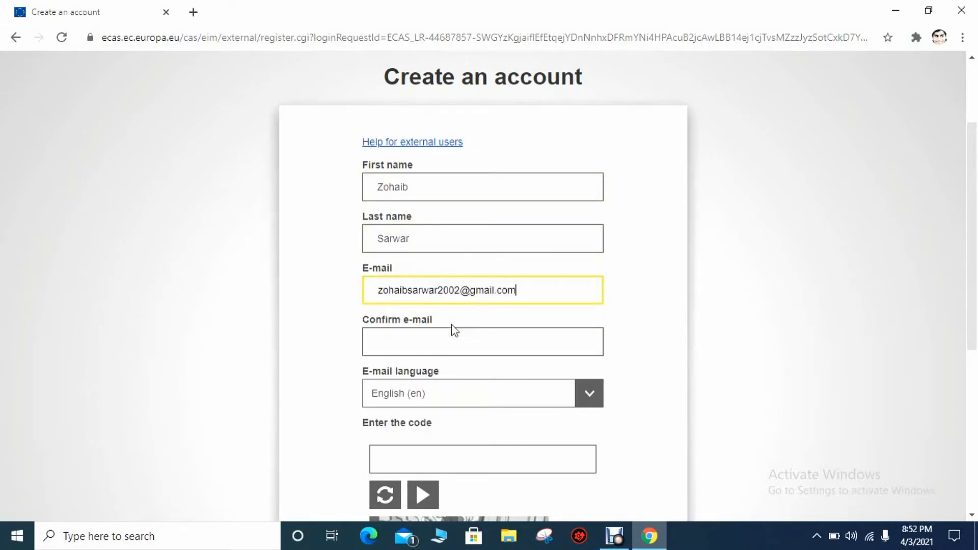
left_click(468, 333)
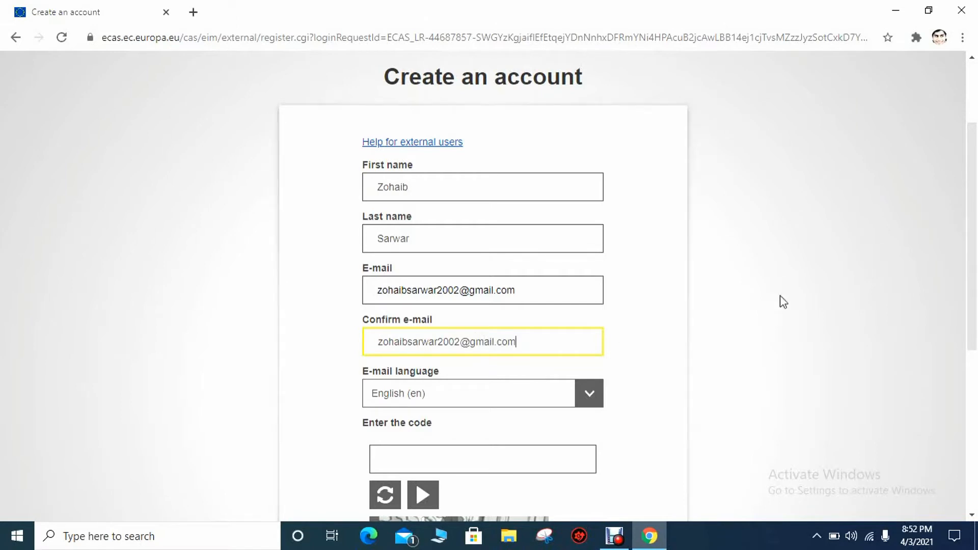
Tick the privacy statement, answer the security code, and submit the registration
scroll(976, 284, "down", 1)
left_click_drag(976, 284, 977, 373)
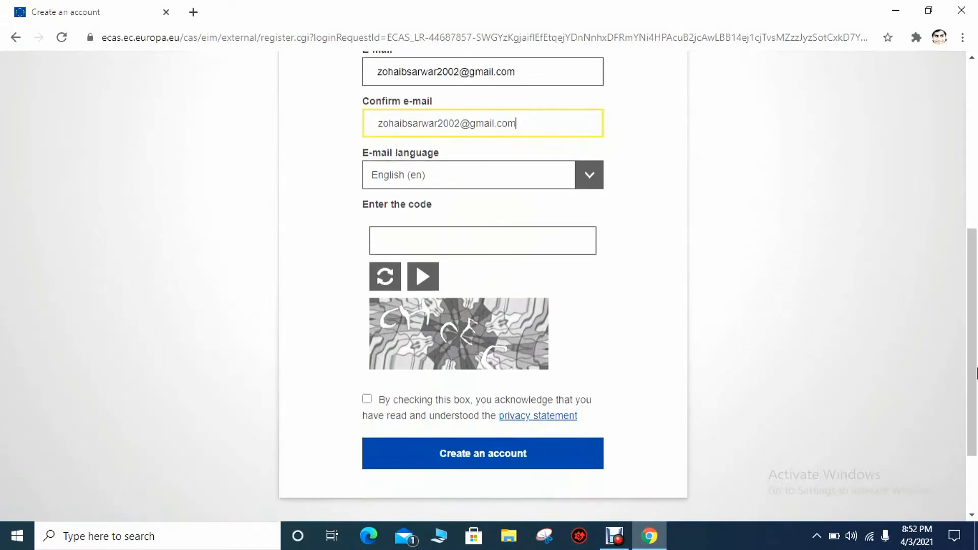
left_click(709, 359)
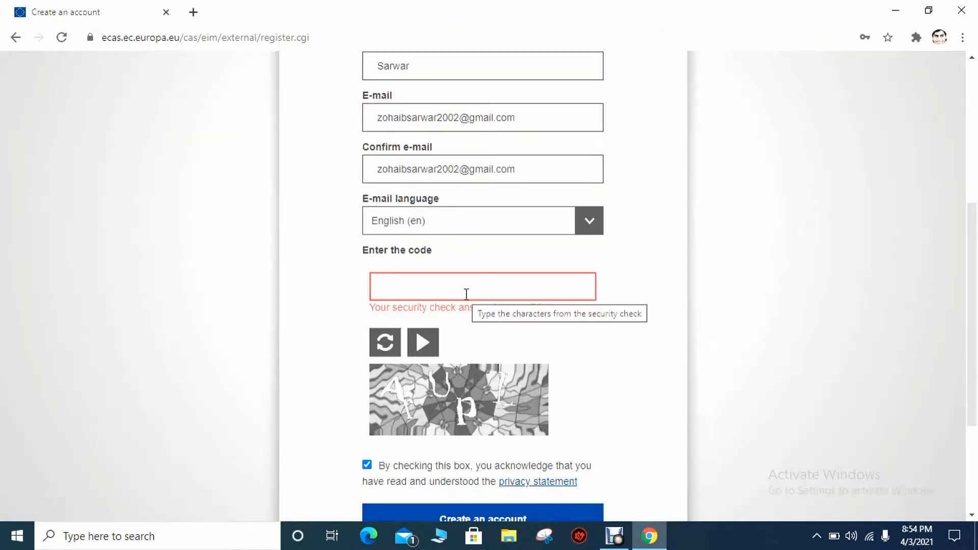
left_click(466, 294)
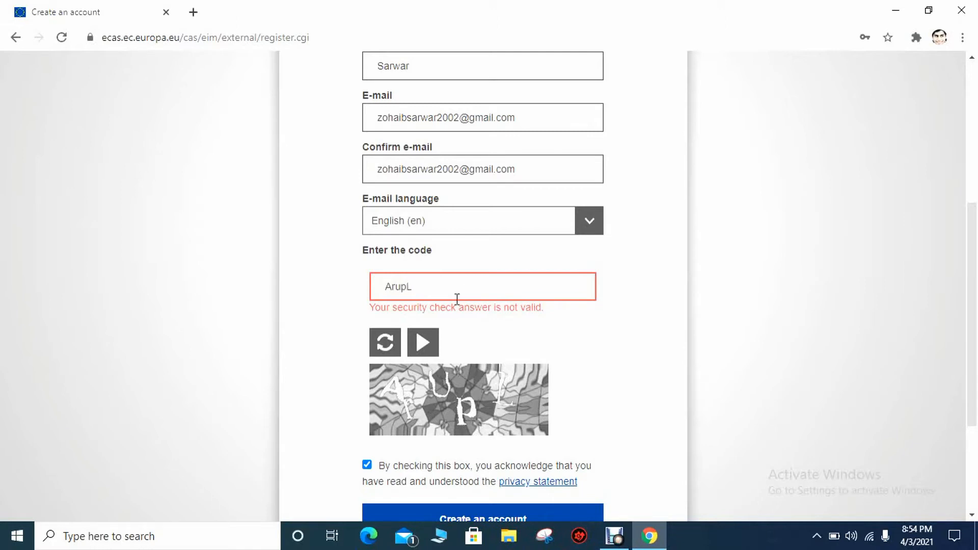
left_click(456, 299)
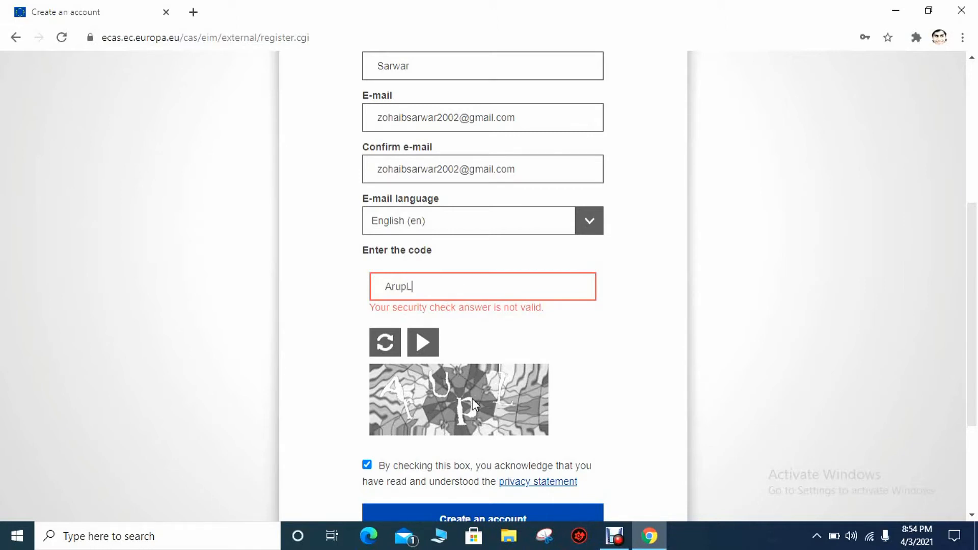
left_click(461, 515)
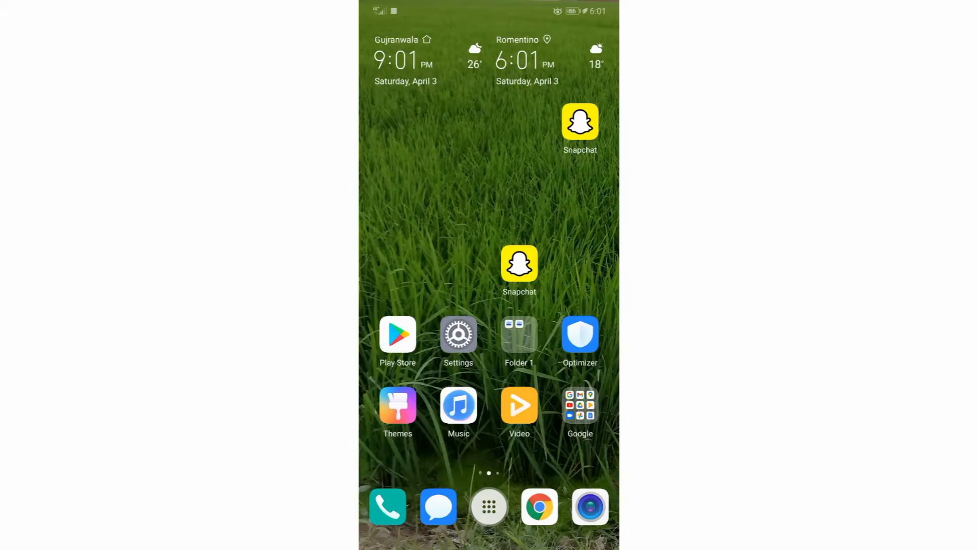
In the phone's Gmail, open the EU Login 'Your password' email and follow its password link
left_click(580, 405)
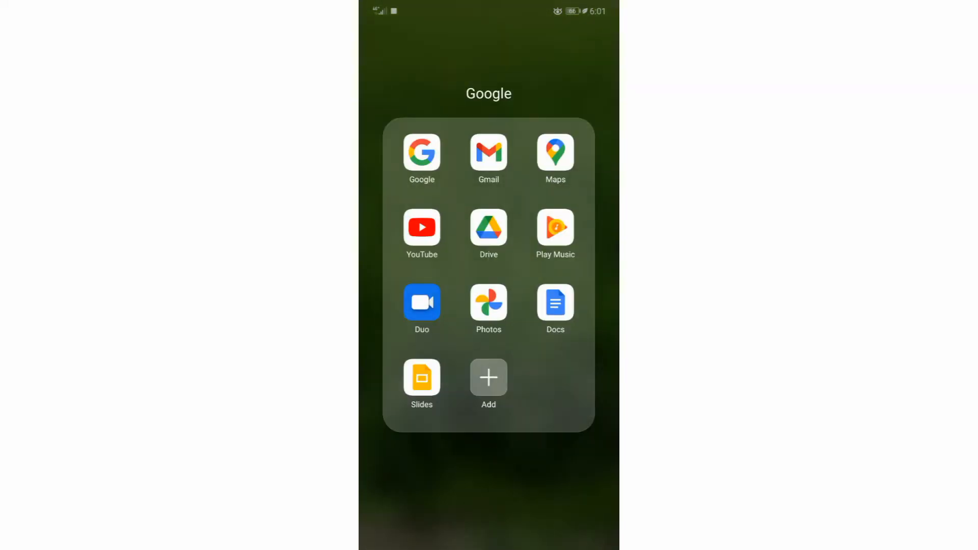
left_click(488, 152)
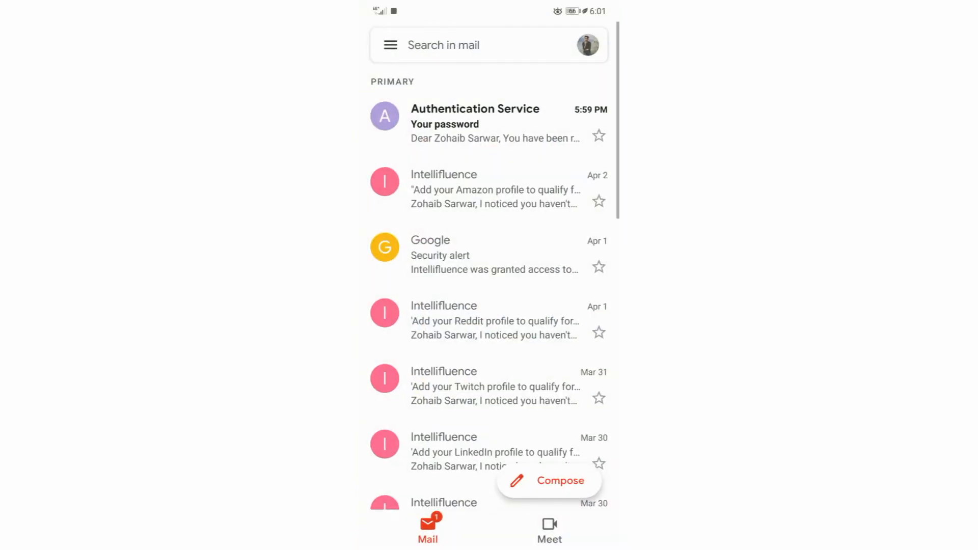
left_click(540, 131)
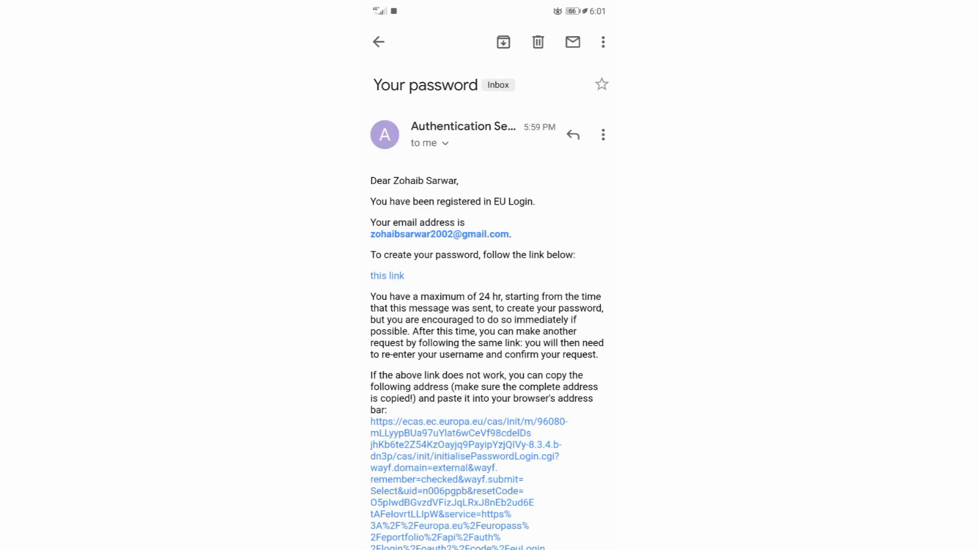
scroll(488, 306, "down", 5)
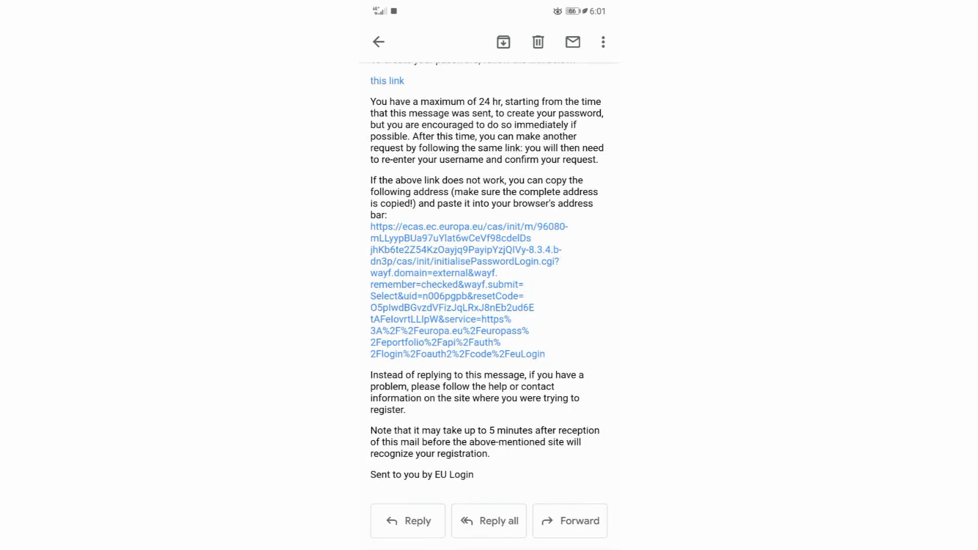
scroll(572, 250, "up", 3)
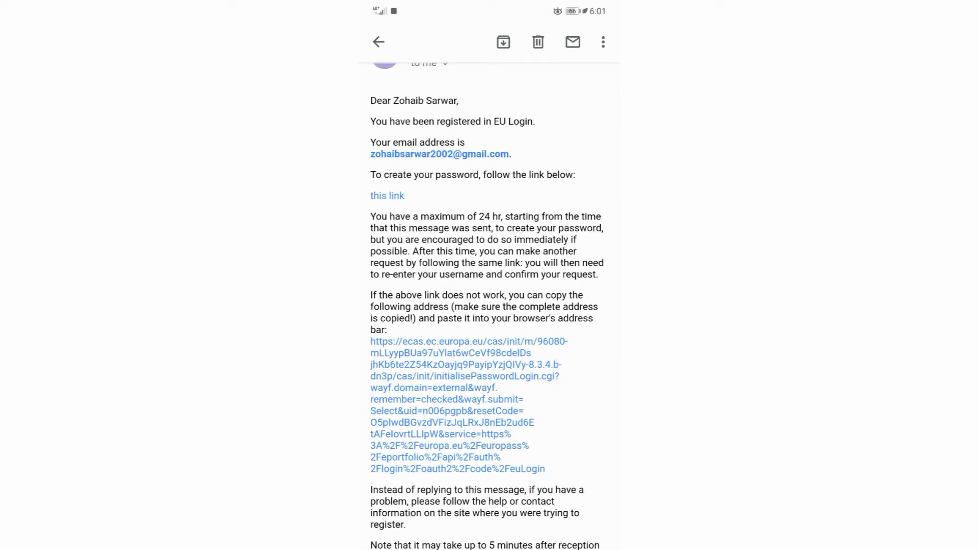
left_click(387, 195)
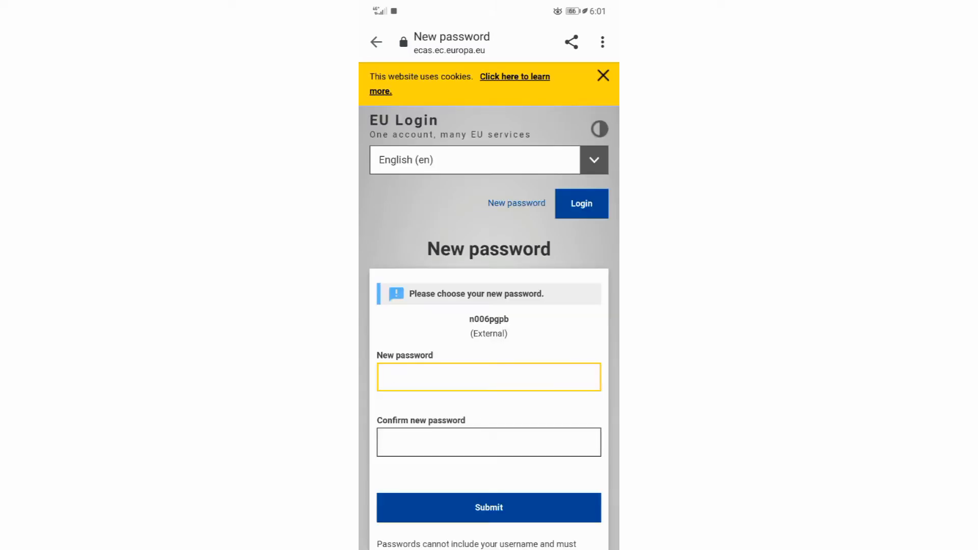
Dismiss the cookie notice on the EU Login New password page
scroll(570, 238, "down", 3)
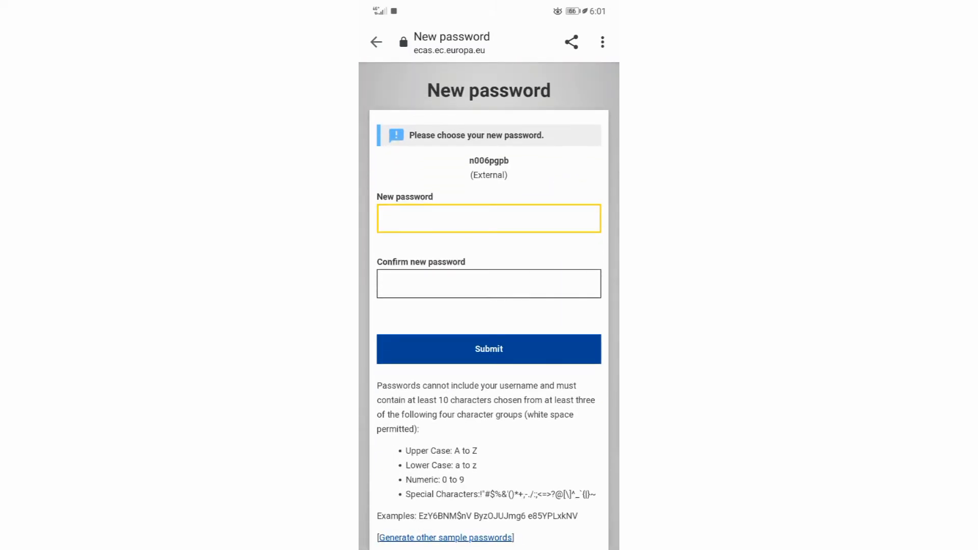
scroll(489, 255, "up", 3)
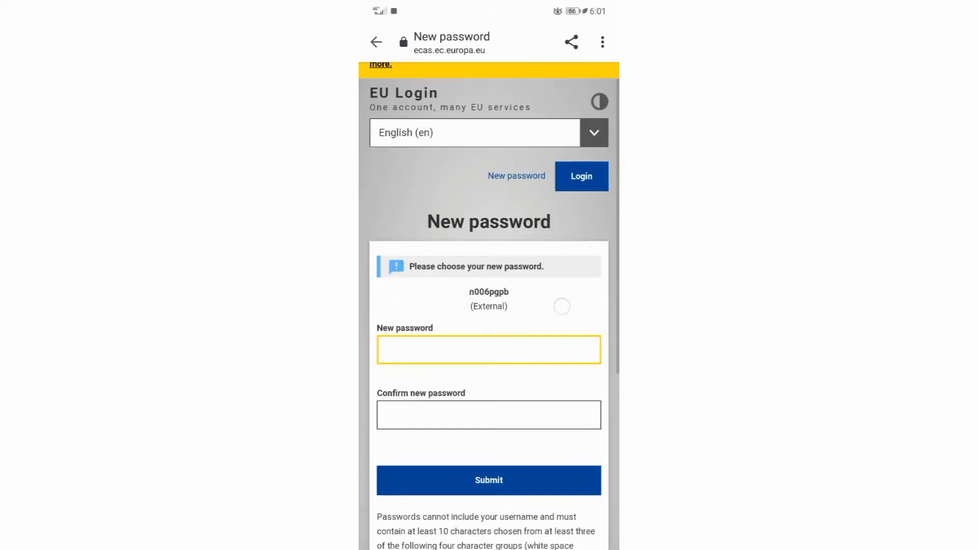
left_click(603, 75)
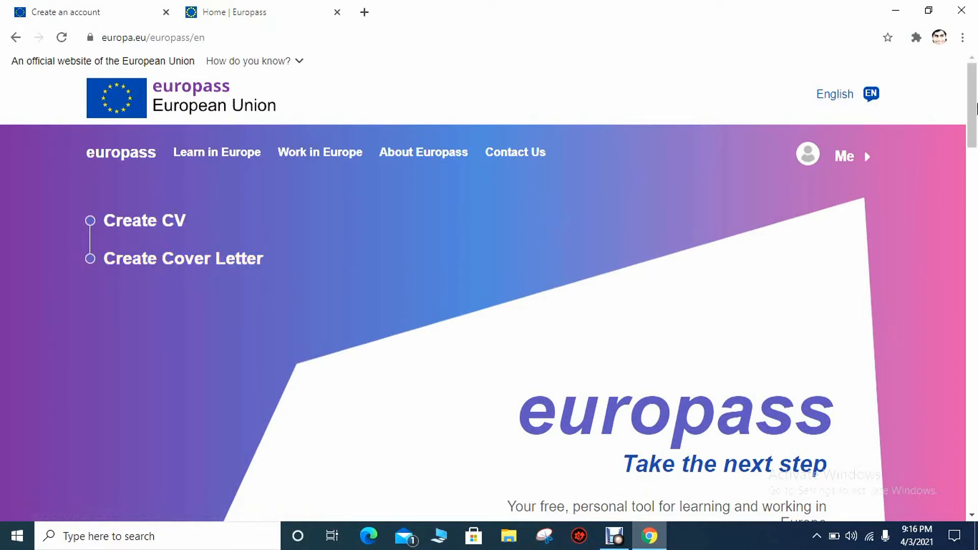
Scroll down the Europass home page and back up to the Create CV option
left_click_drag(975, 110, 976, 377)
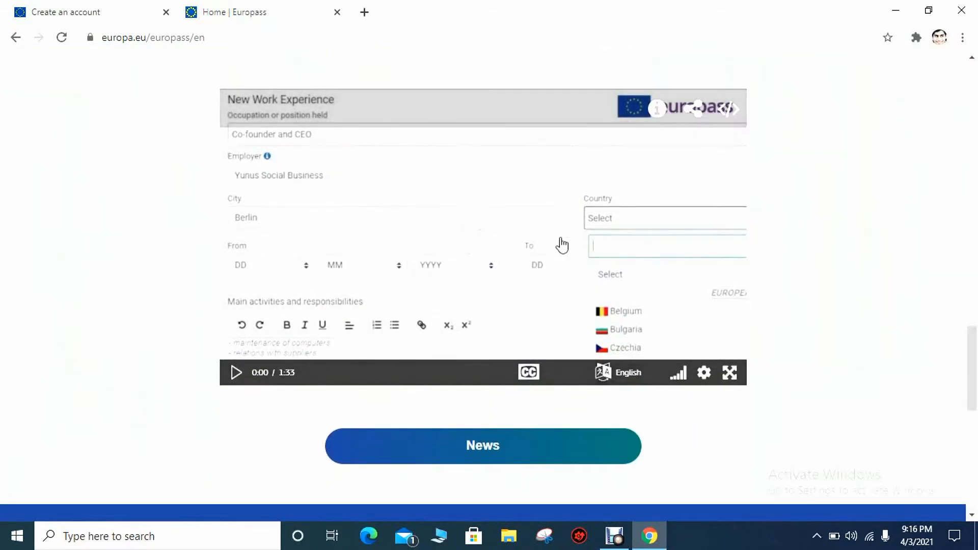
left_click_drag(969, 378, 976, 107)
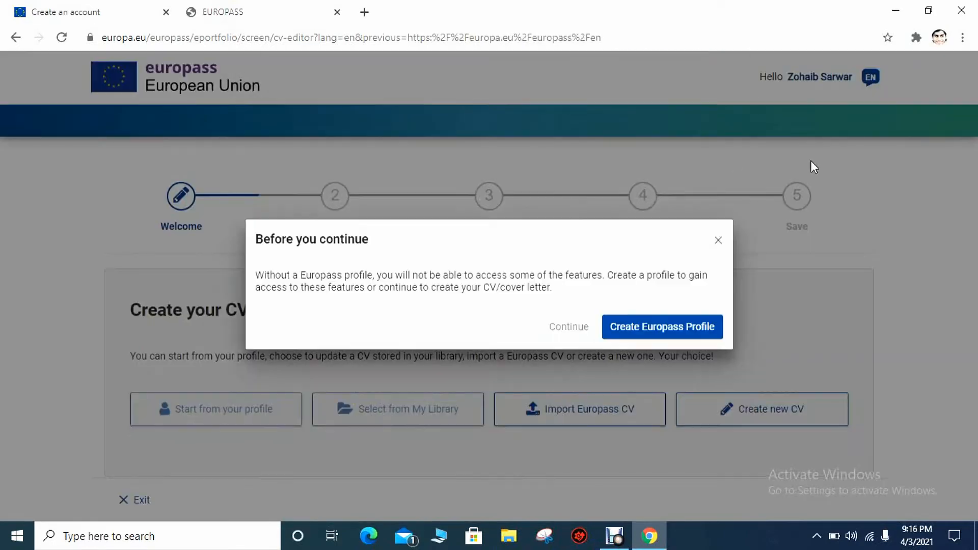
Choose Create Europass Profile, accept cookies, and start a new profile with 'Create my profile'
left_click(678, 329)
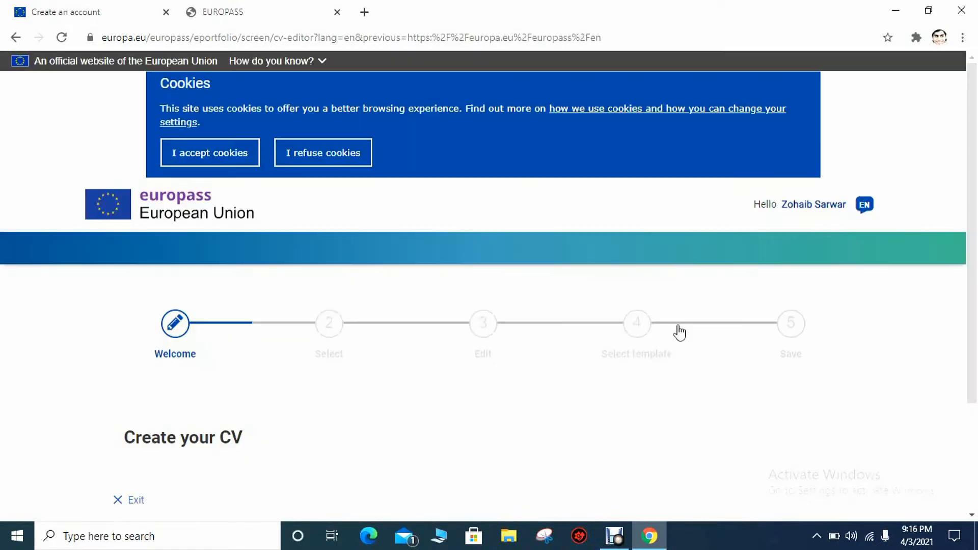
left_click(236, 158)
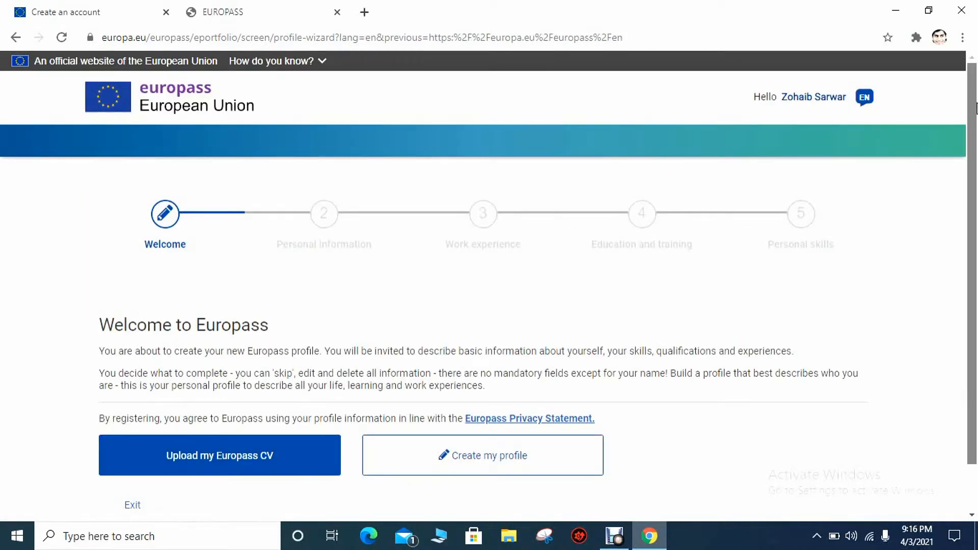
scroll(976, 107, "down", 1)
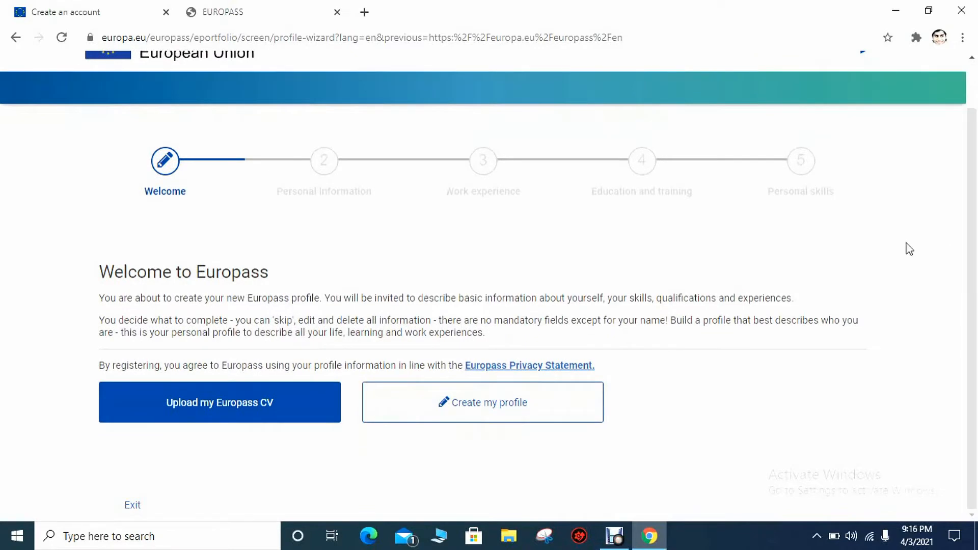
left_click(532, 404)
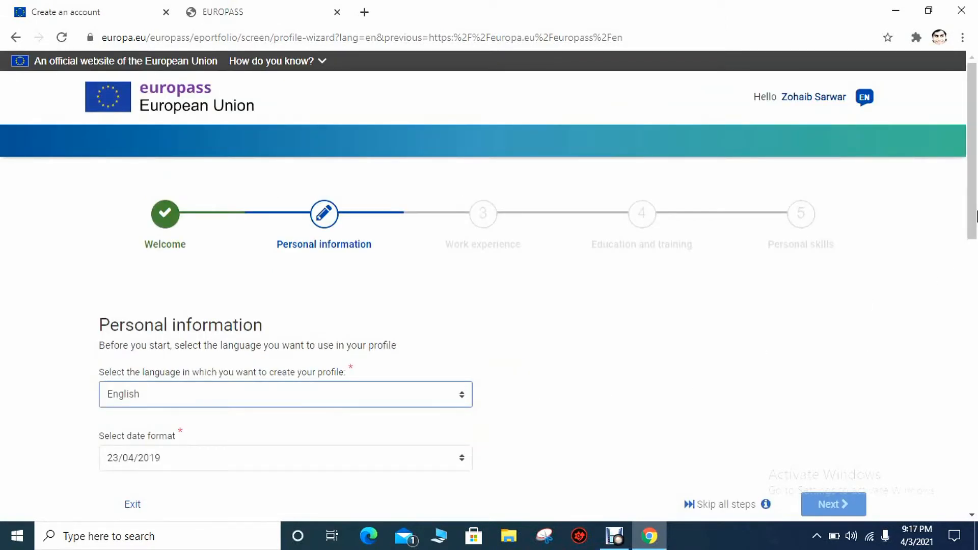
Keep the 23/04/2019 date format and enter the user's first and last names
left_click(973, 265)
left_click_drag(976, 260, 976, 291)
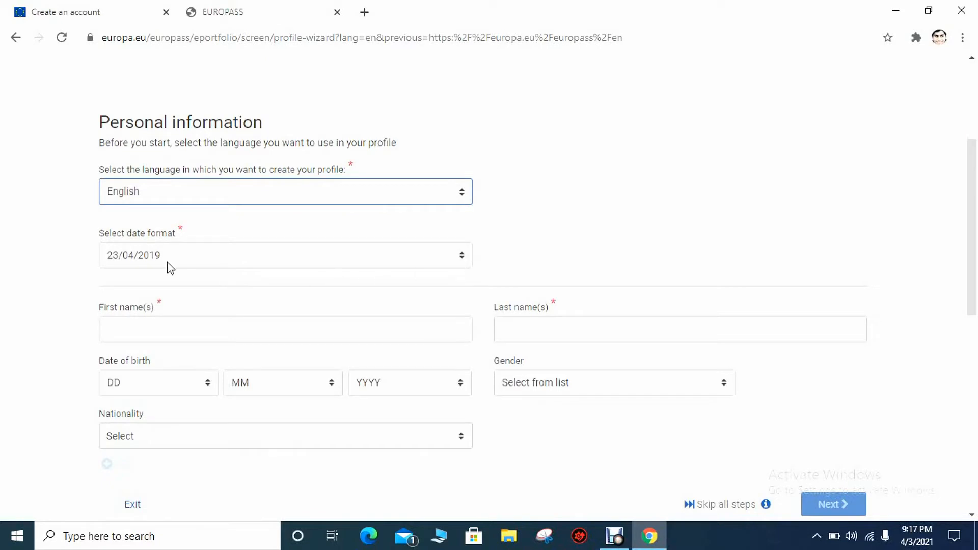
left_click(437, 264)
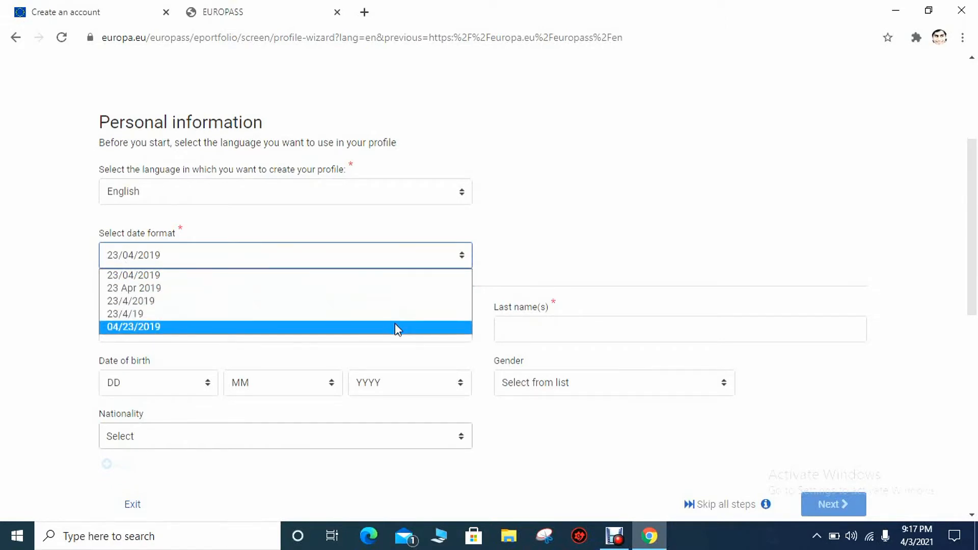
left_click(418, 277)
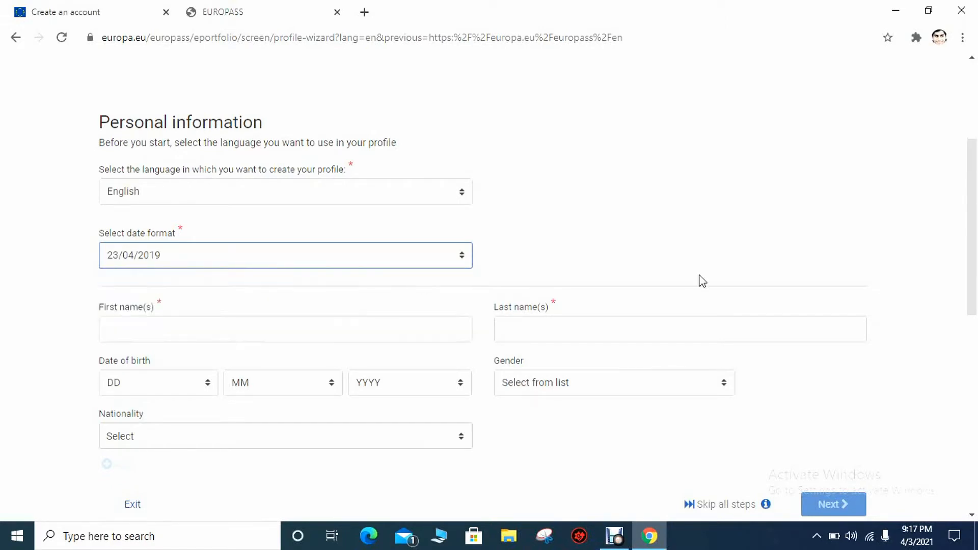
left_click_drag(975, 194, 977, 271)
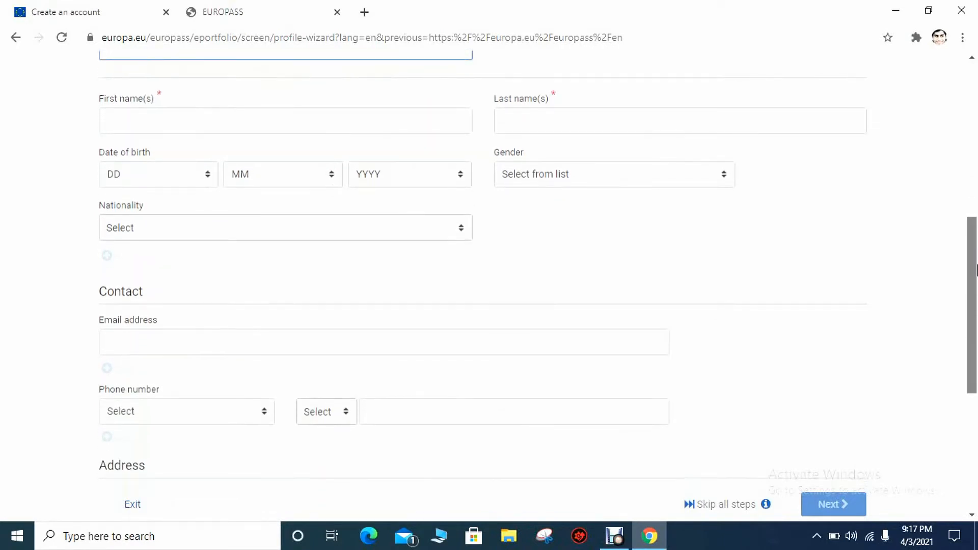
left_click(356, 132)
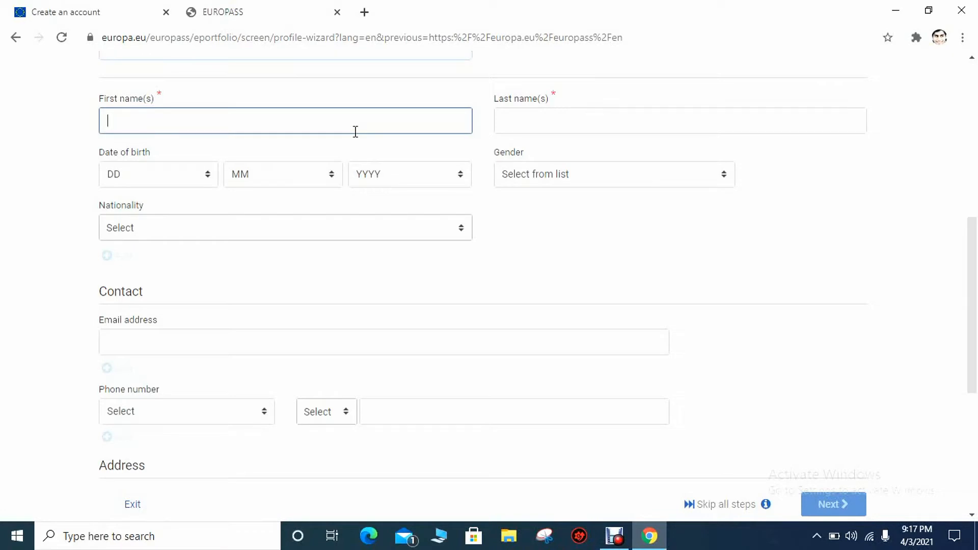
left_click(542, 130)
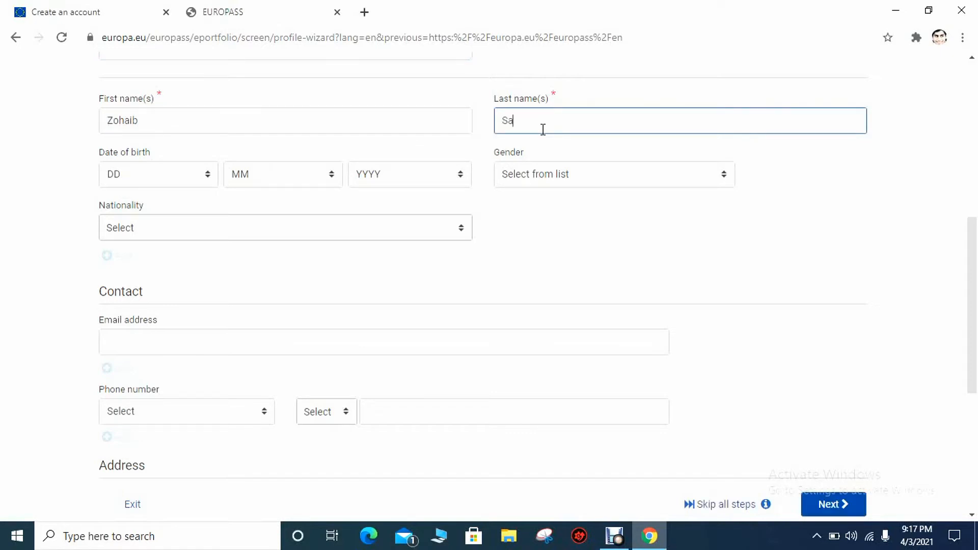
left_click(183, 174)
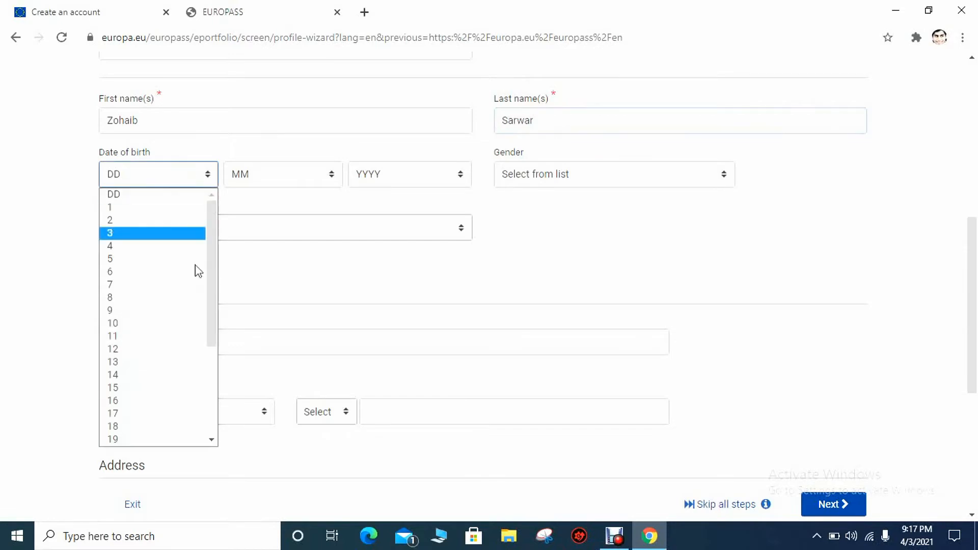
left_click(180, 379)
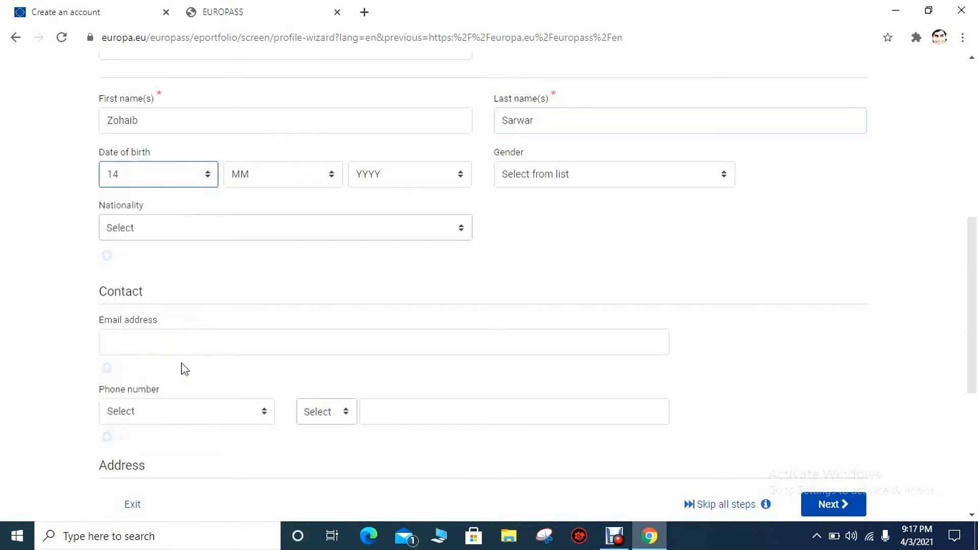
left_click(329, 172)
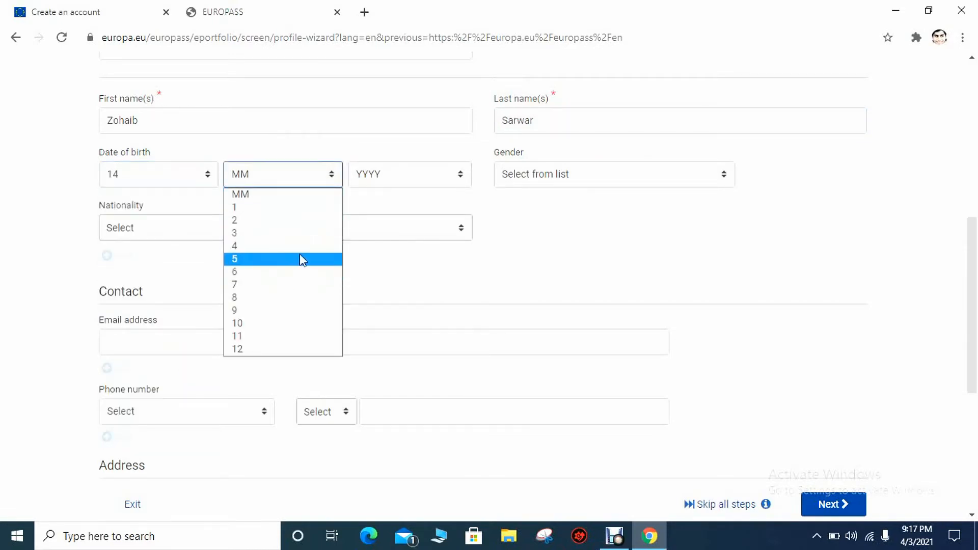
left_click(313, 236)
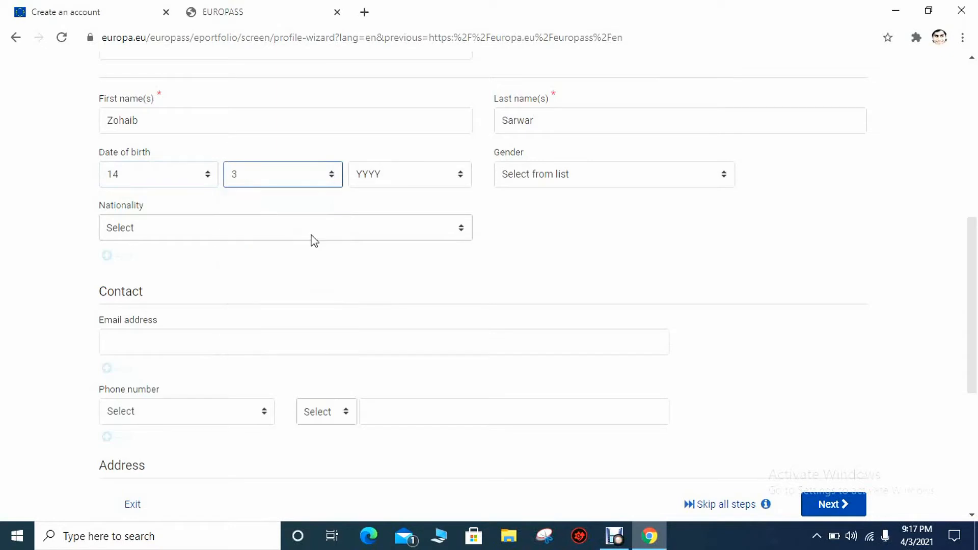
left_click(452, 169)
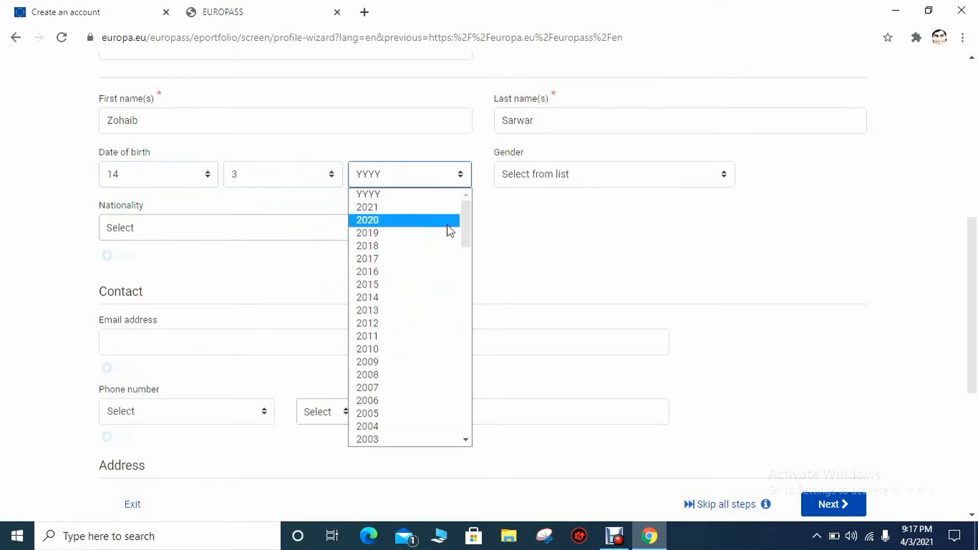
left_click_drag(468, 230, 465, 256)
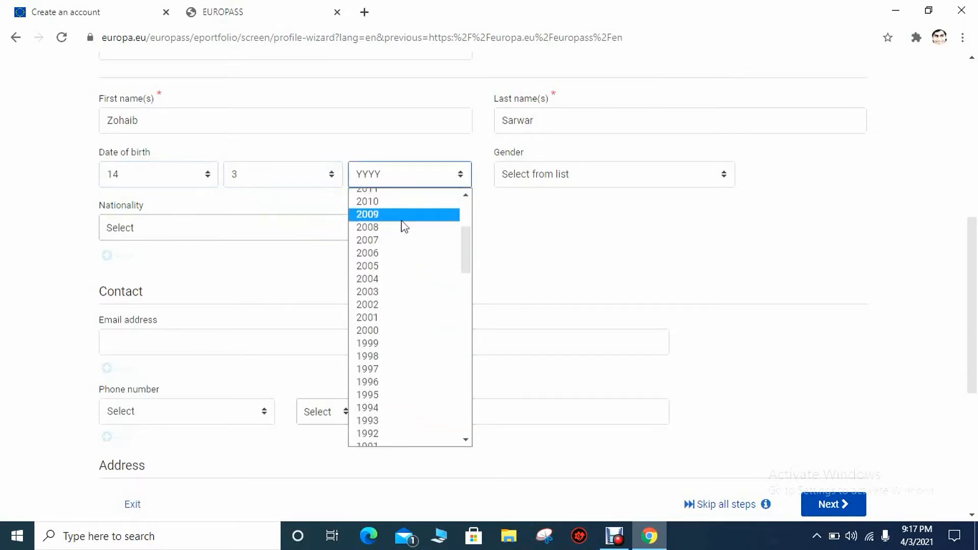
left_click(398, 304)
Set gender to Male and nationality to Pakistani
left_click(660, 174)
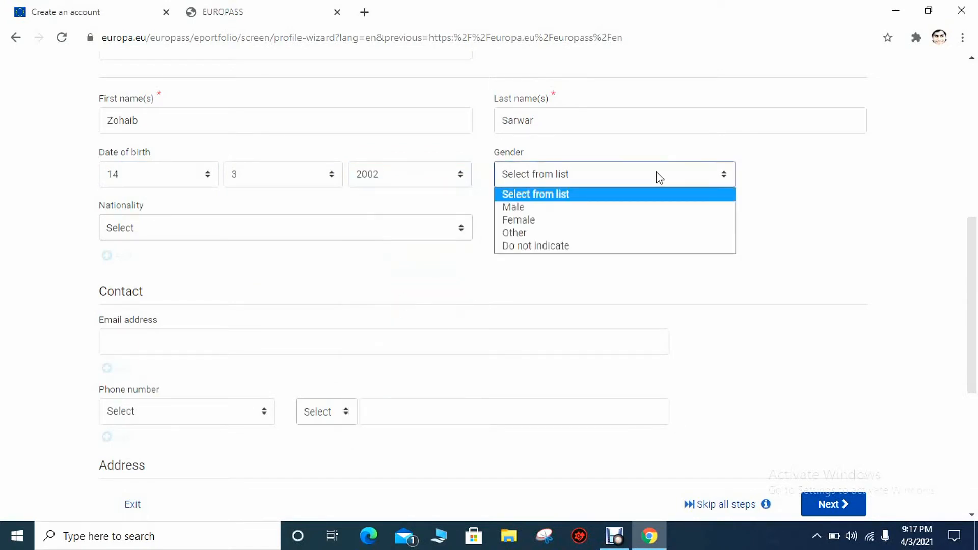
left_click(621, 213)
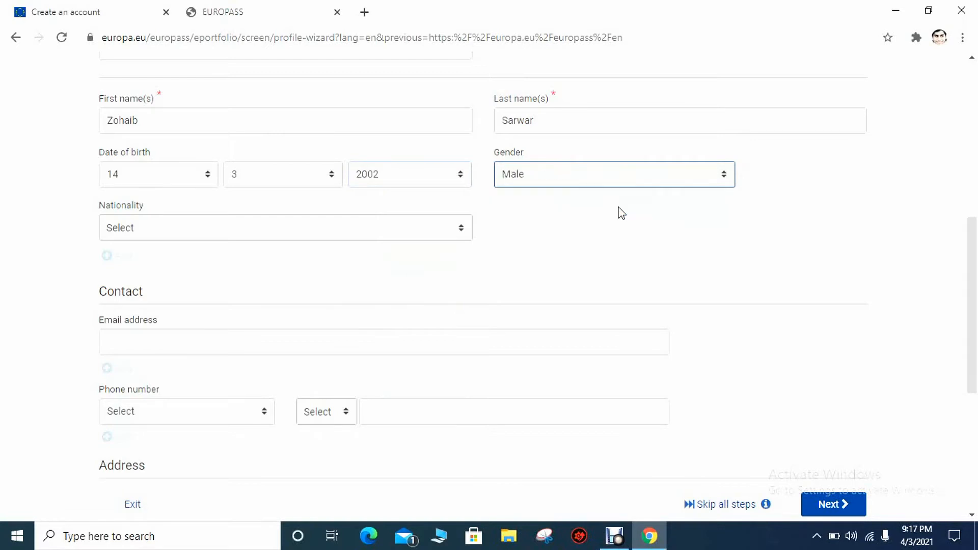
left_click(453, 230)
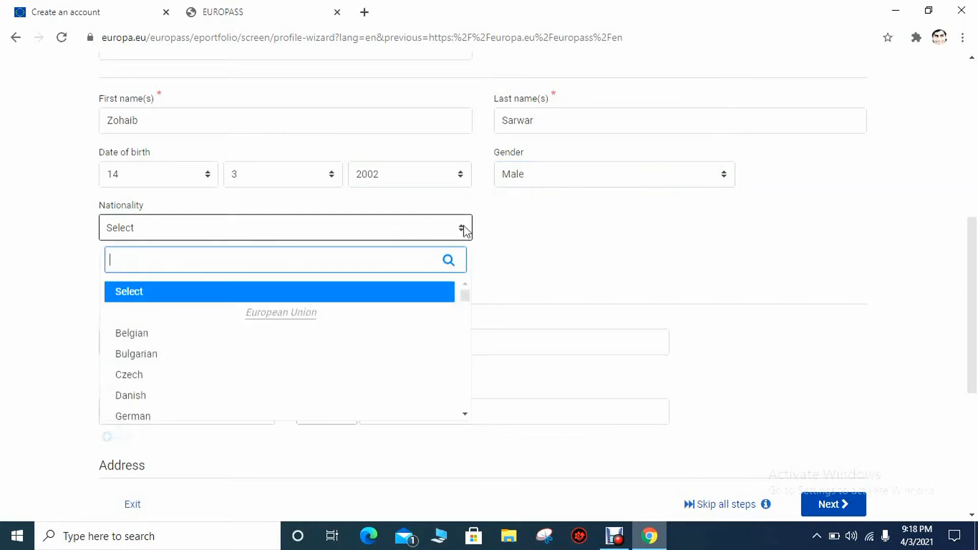
type("p")
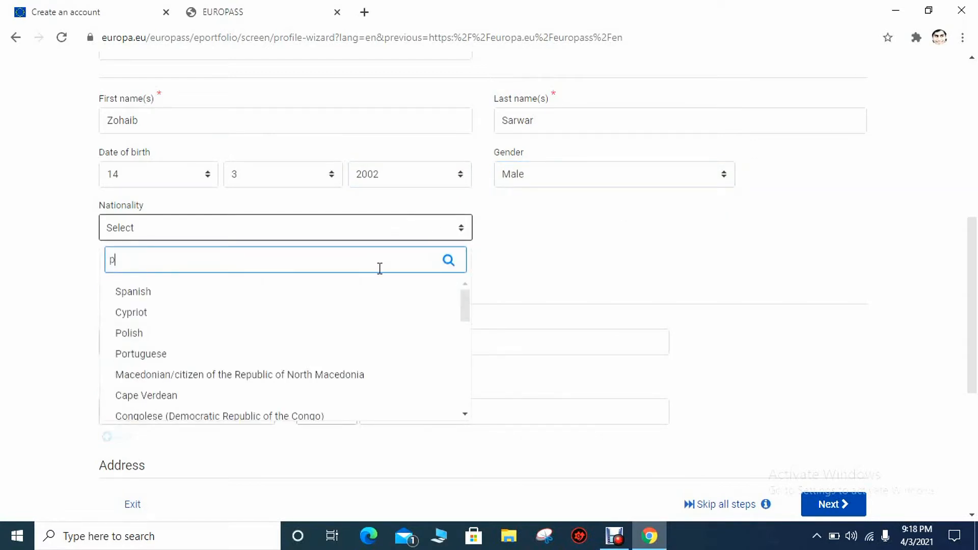
type("ak")
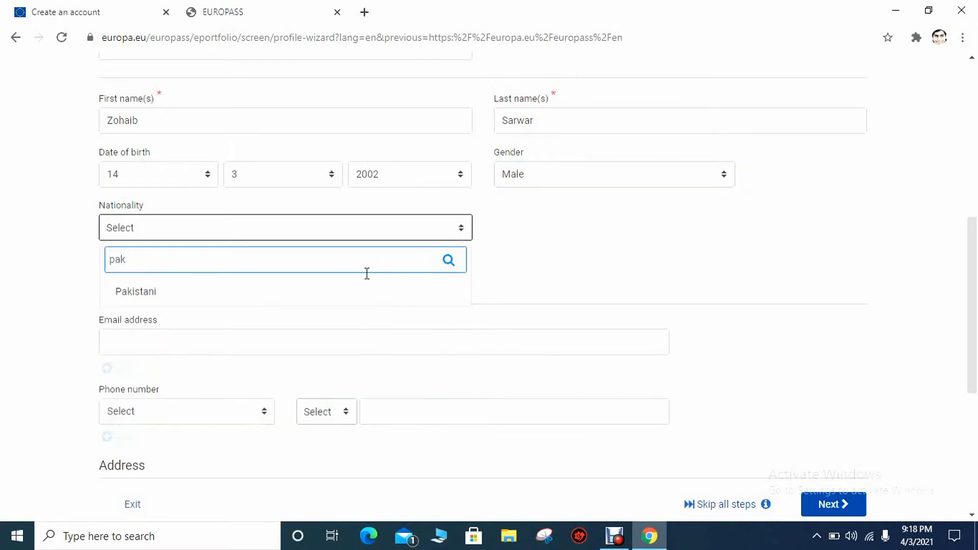
left_click(230, 300)
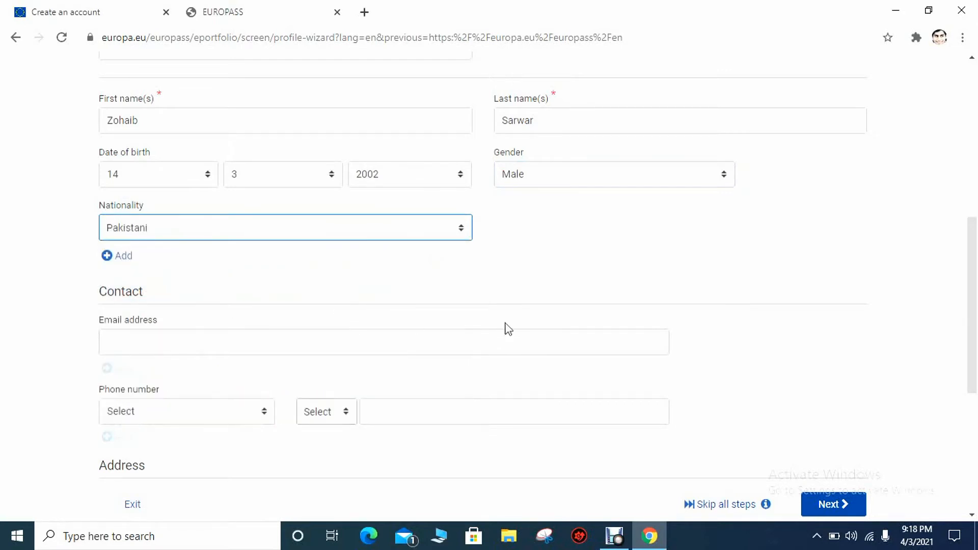
left_click_drag(972, 273, 974, 294)
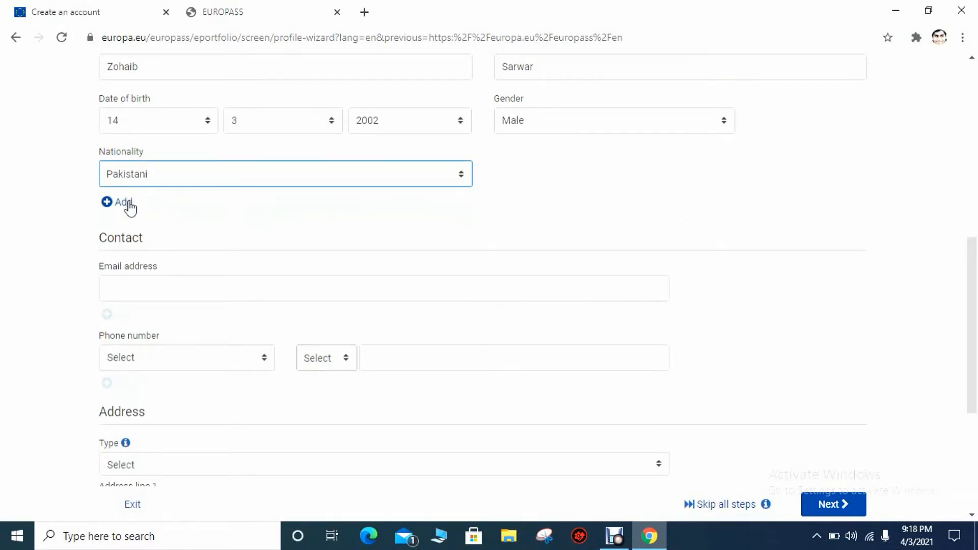
Enter the user's e-mail address and add a Mobile phone entry with Italy's +39 code
left_click_drag(974, 276, 975, 336)
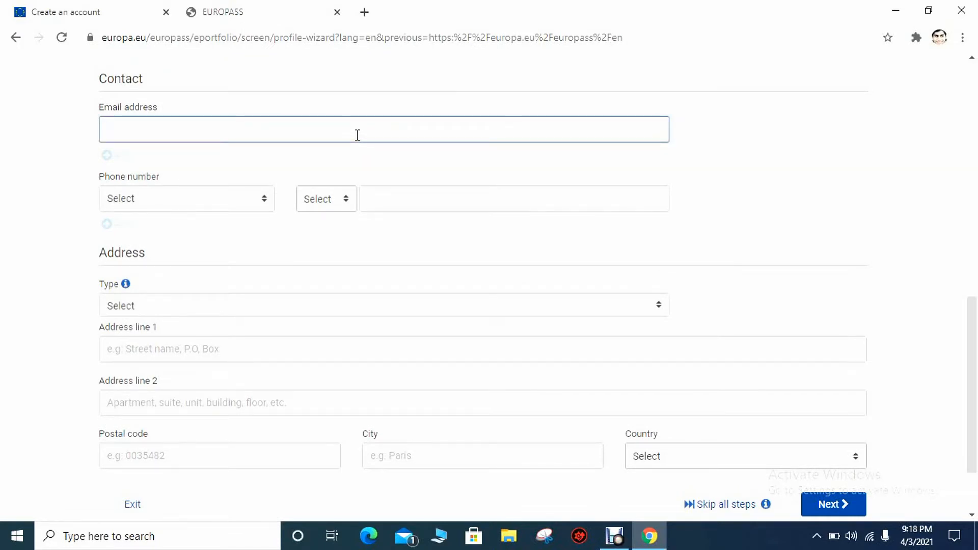
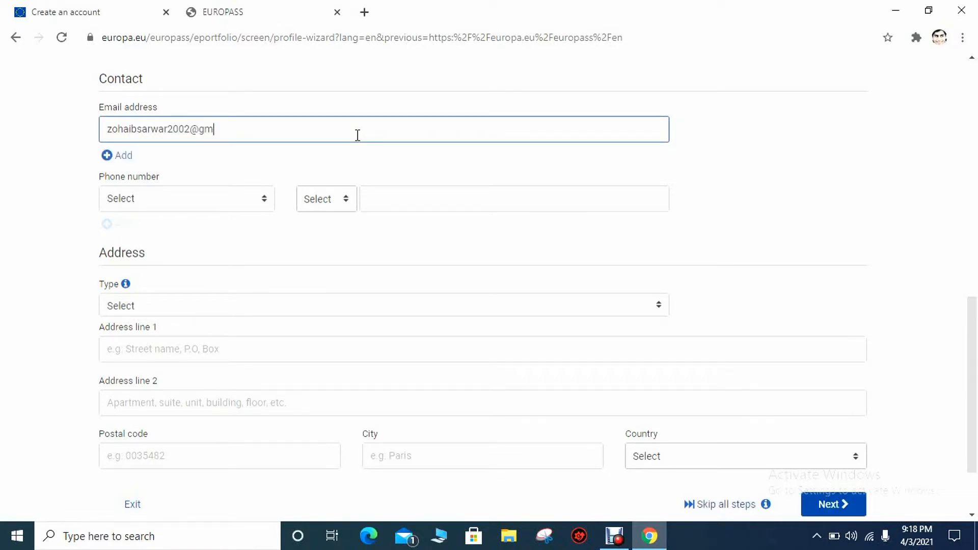
left_click(269, 208)
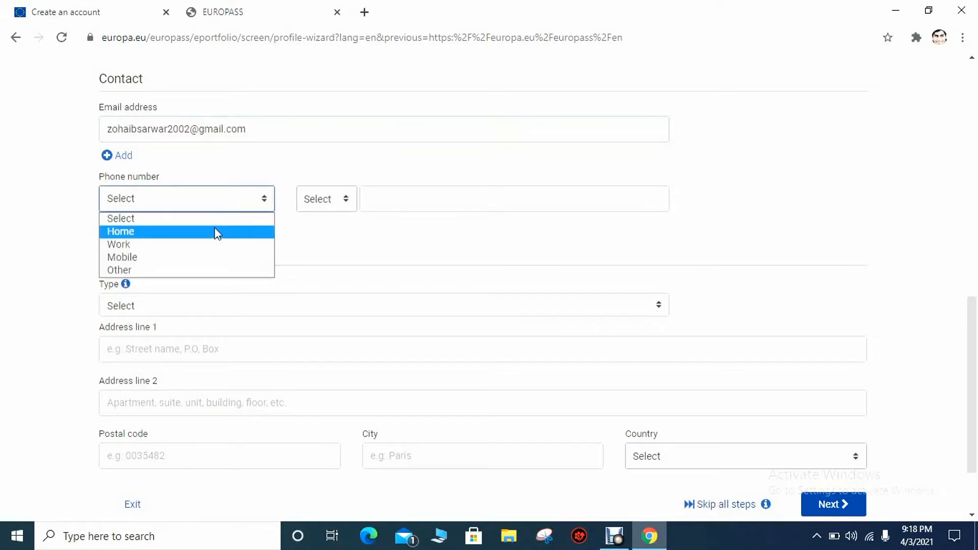
left_click(207, 258)
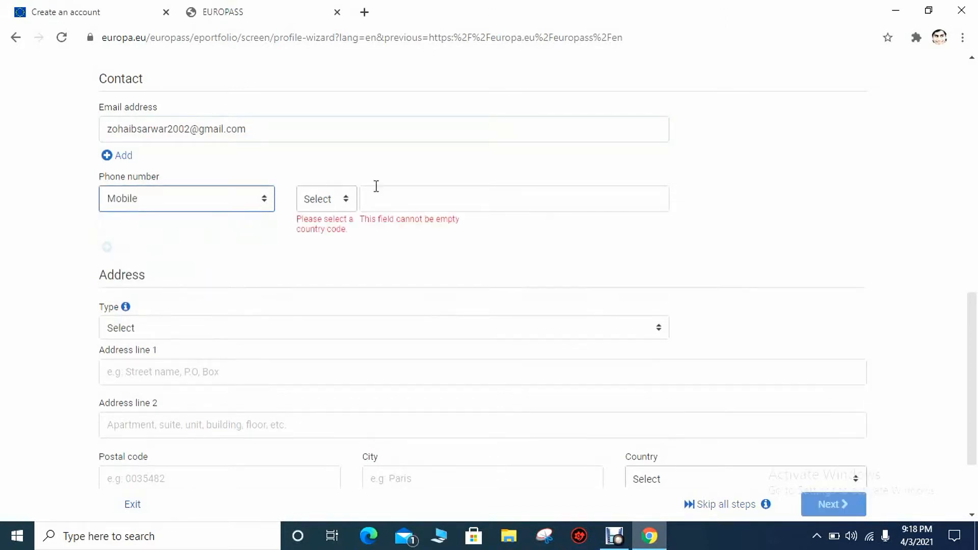
left_click(342, 203)
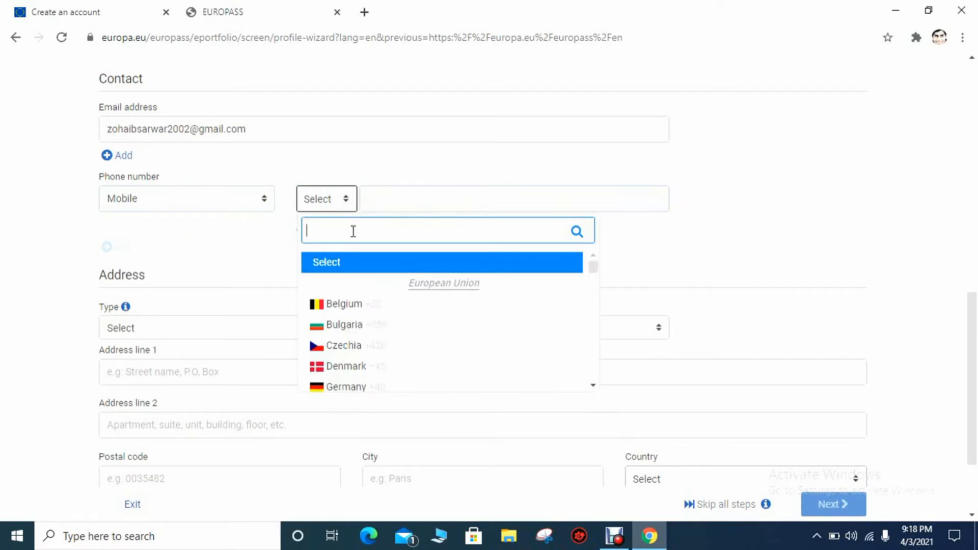
type("it")
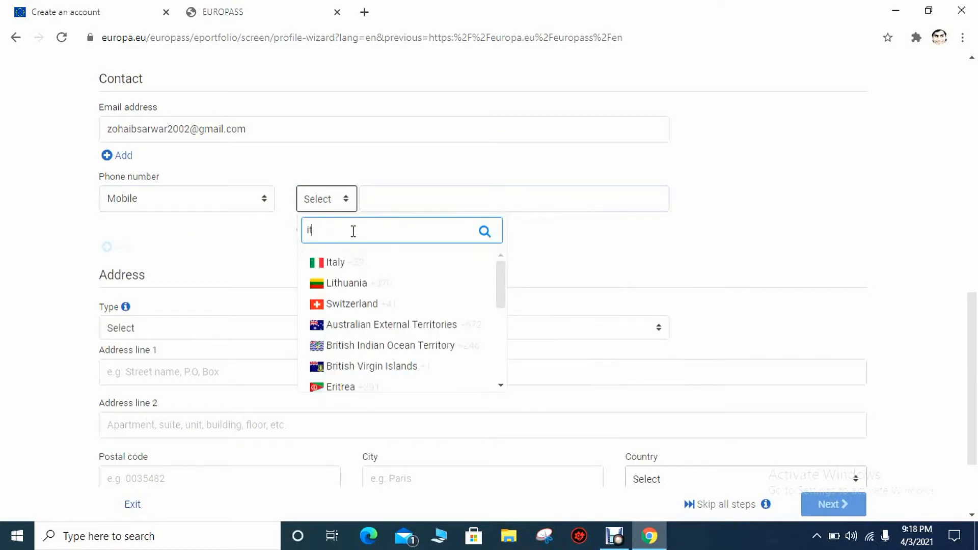
left_click(349, 264)
left_click(417, 201)
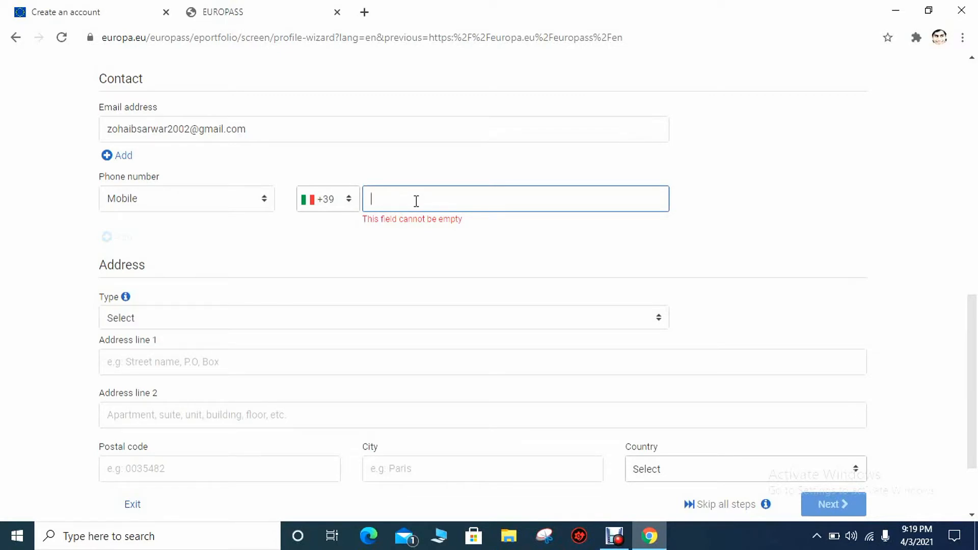
scroll(416, 202, "down", 2)
left_click(384, 206)
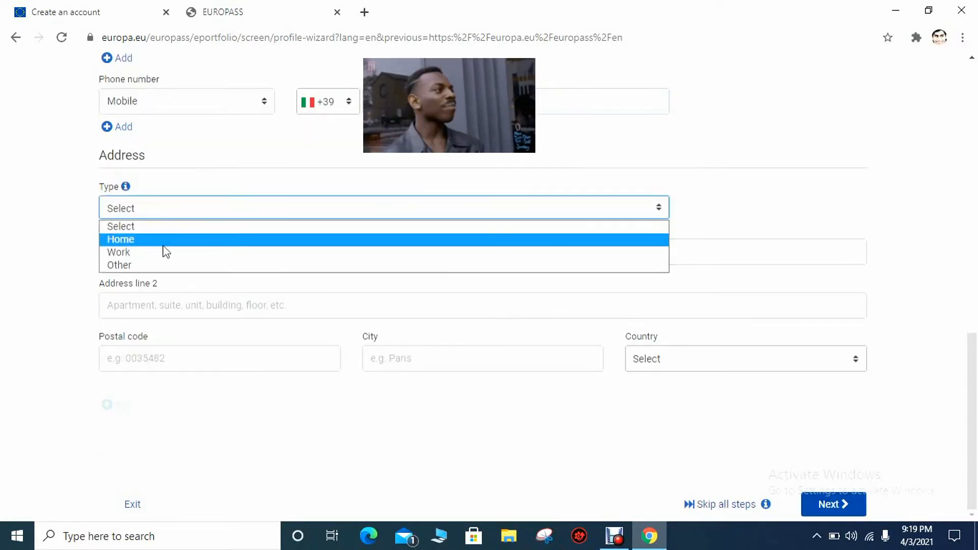
Enter a Home address on Via Carlo Cattaneo with postal code, city and country Italy, then continue
left_click(165, 240)
left_click(216, 253)
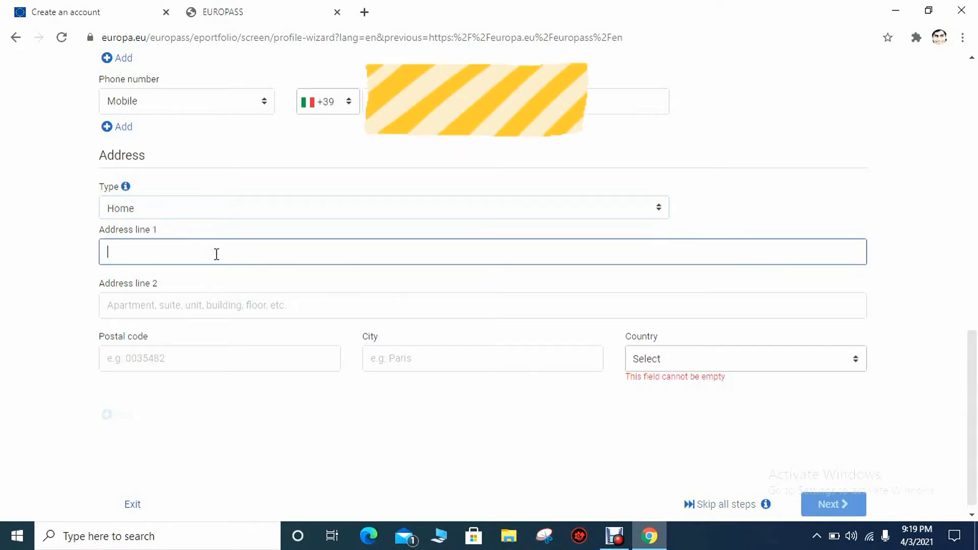
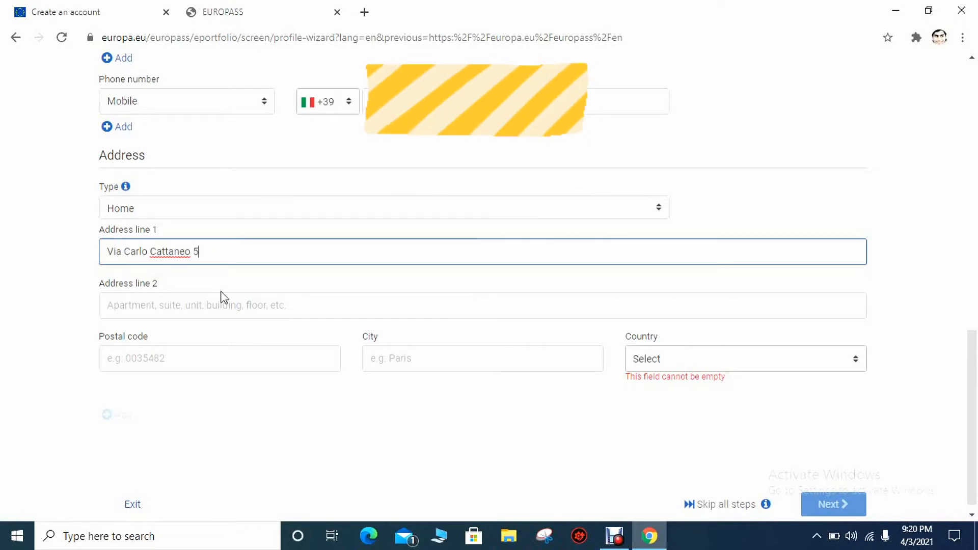
left_click(228, 352)
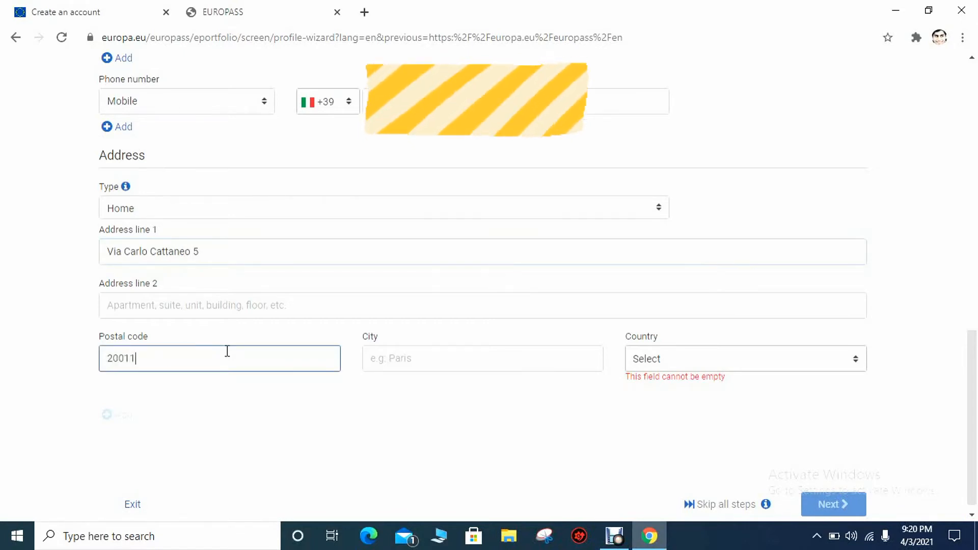
left_click(497, 370)
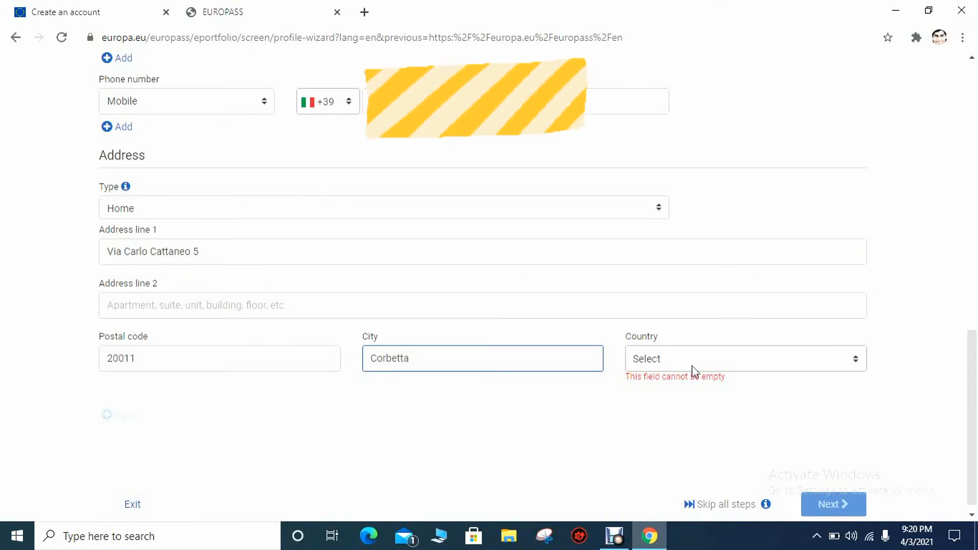
left_click(772, 371)
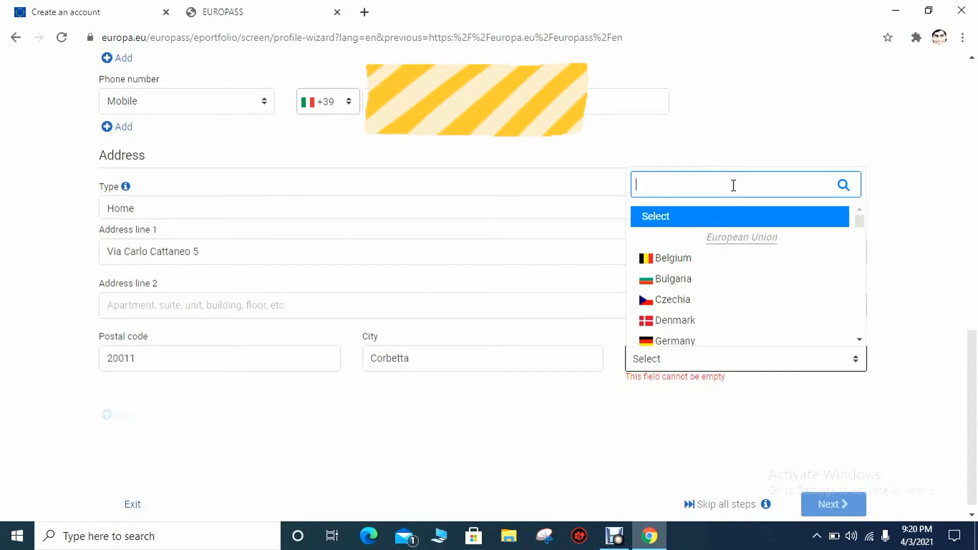
type("it")
left_click(701, 222)
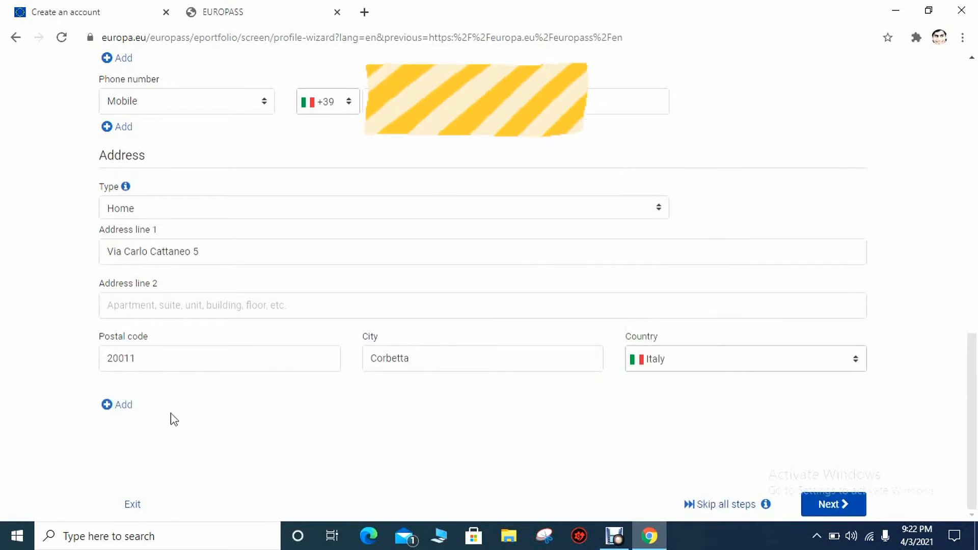
left_click(847, 513)
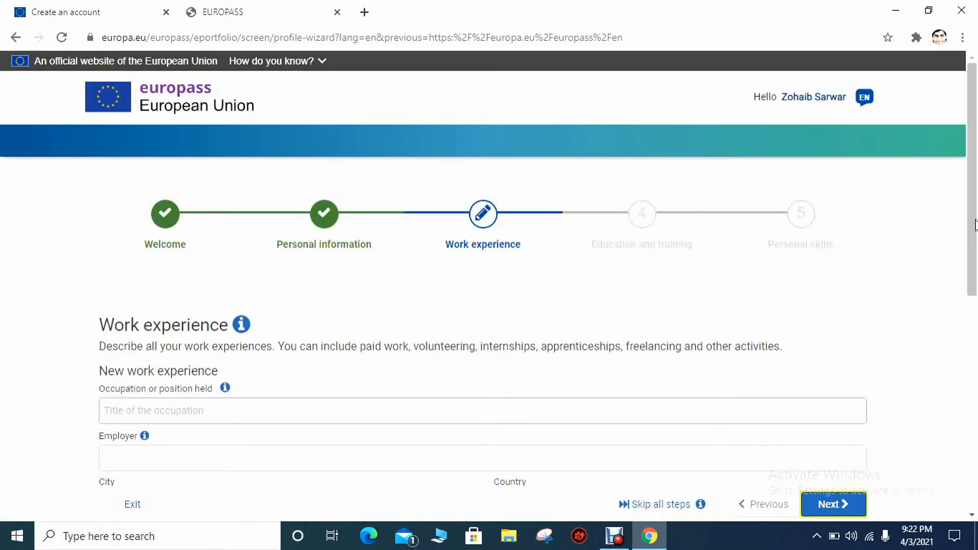
Scroll through the empty Work experience form without filling it in
left_click_drag(975, 226, 975, 337)
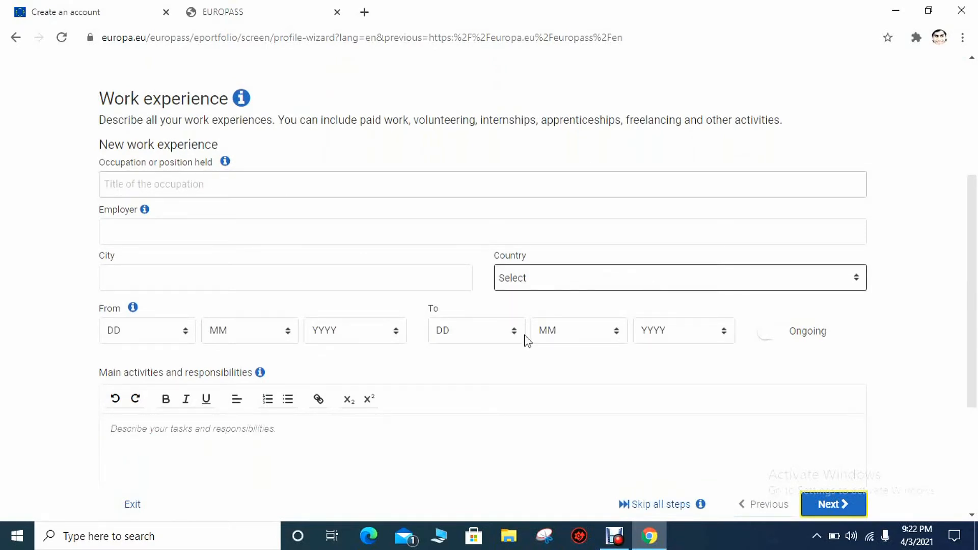
scroll(973, 317, "down", 1)
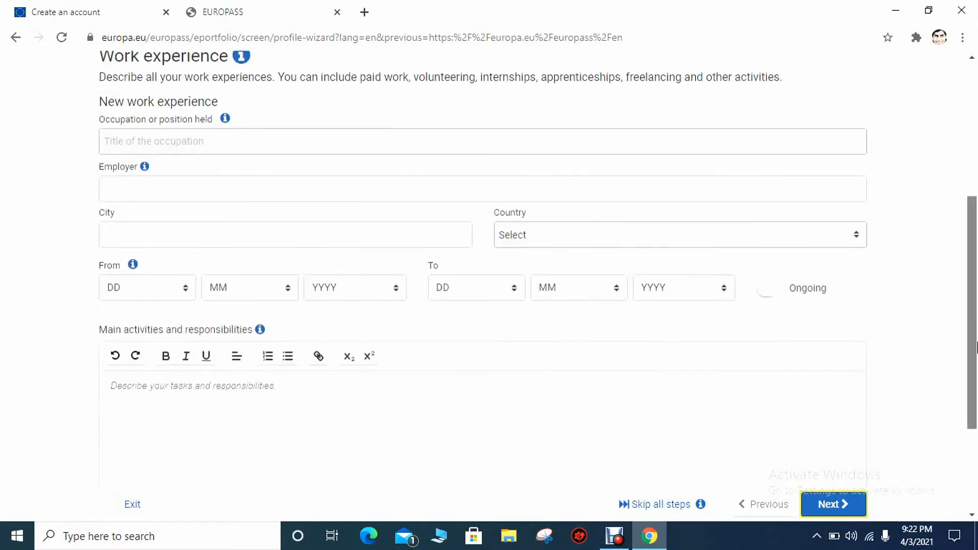
left_click_drag(967, 351, 974, 406)
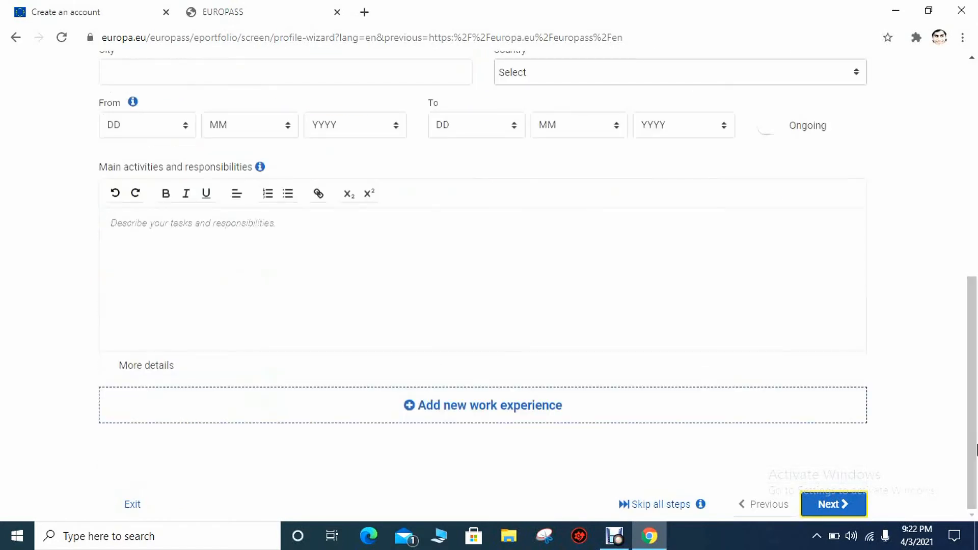
Skip to Education and enter the title 'School Certificate' at 'City public school'
left_click(840, 505)
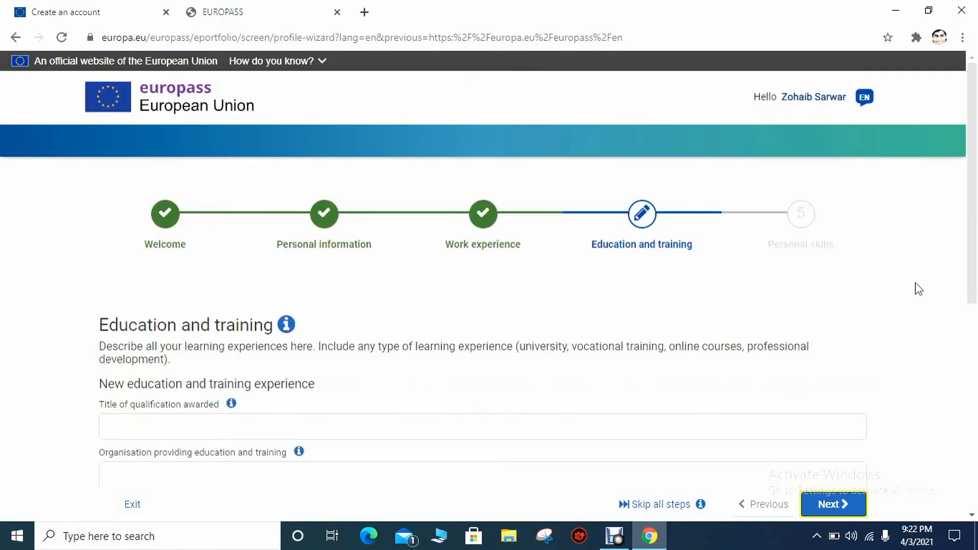
left_click_drag(973, 250, 976, 389)
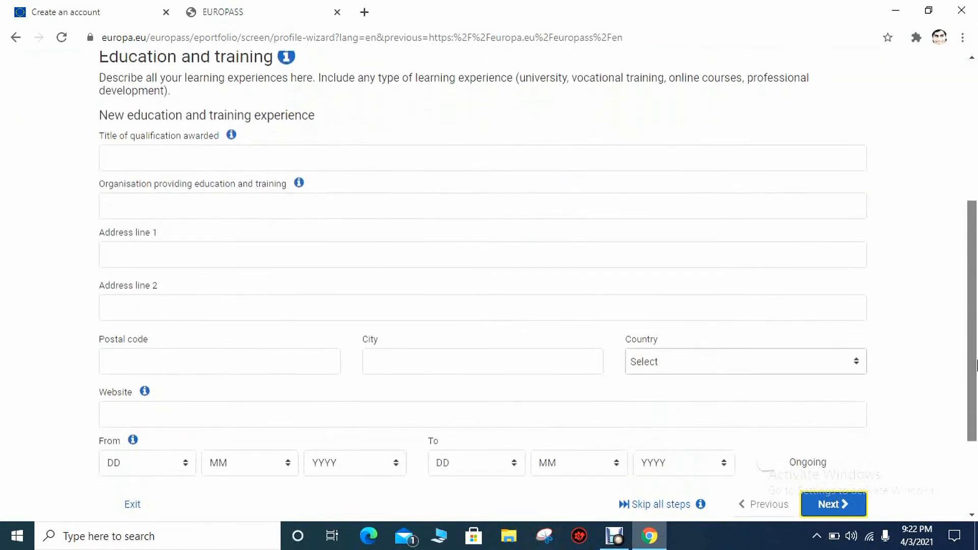
left_click(334, 162)
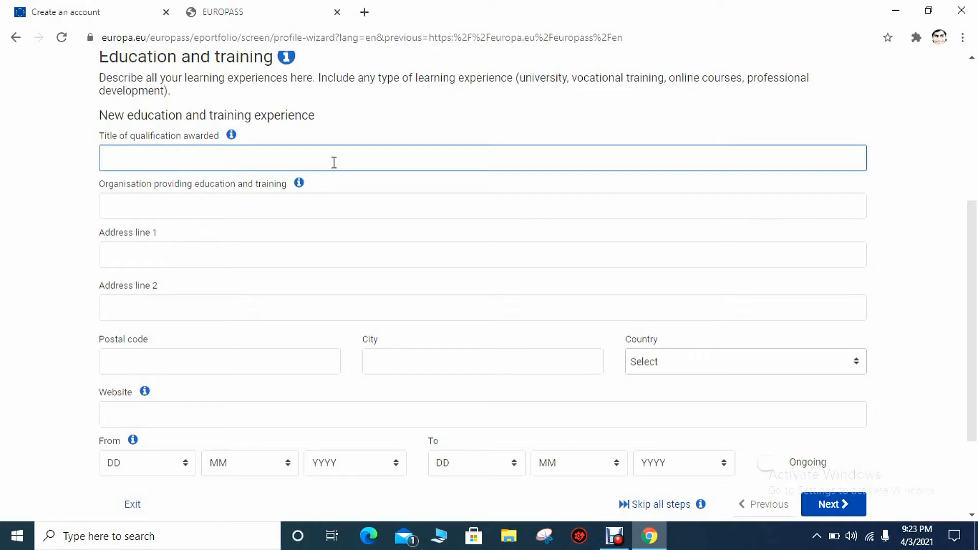
type("Secondary")
type("School ")
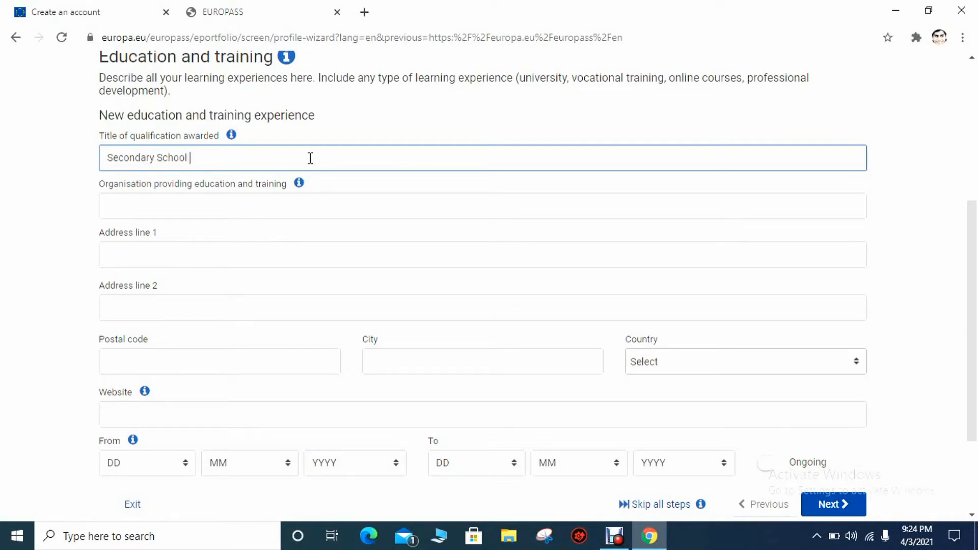
type("Certificate")
left_click(273, 204)
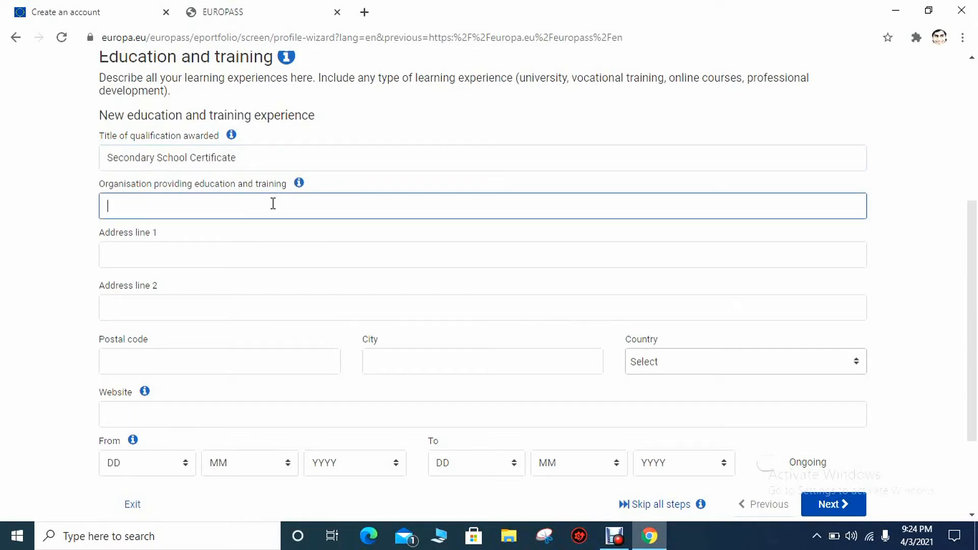
type("City public sch")
key("BackSpace")
type("chool")
Give the school the address 'college road, peoples colony', city gujranwala, country Pakistan
left_click(247, 245)
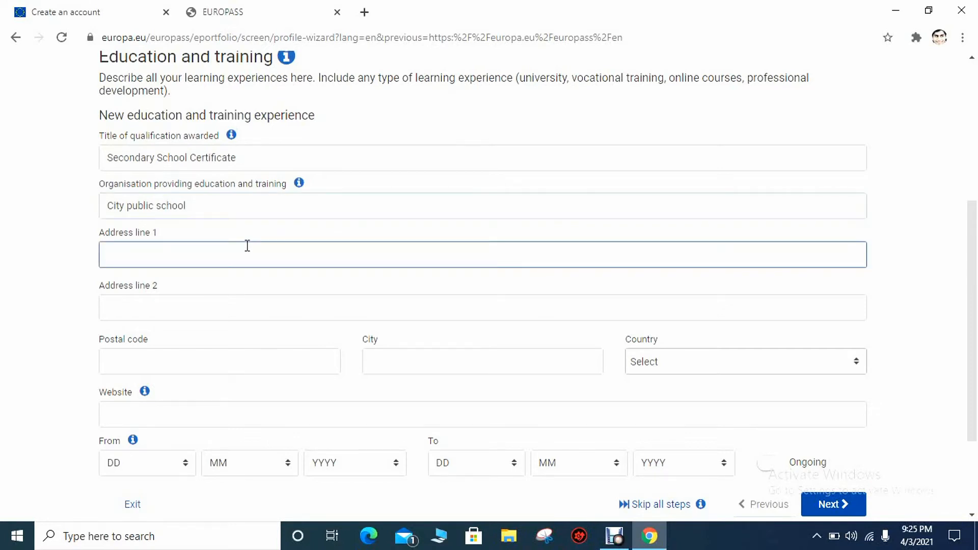
type("college road,people")
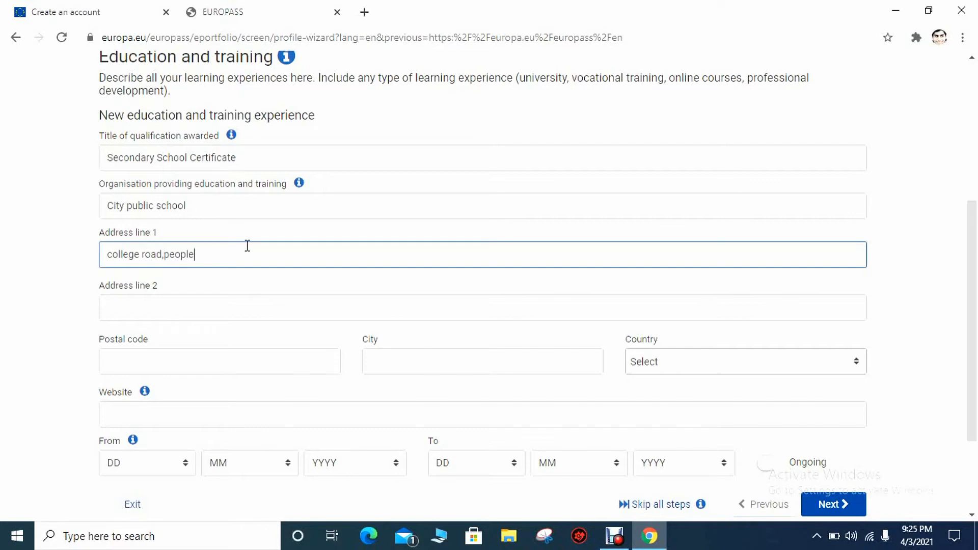
type("s colony")
left_click(166, 255)
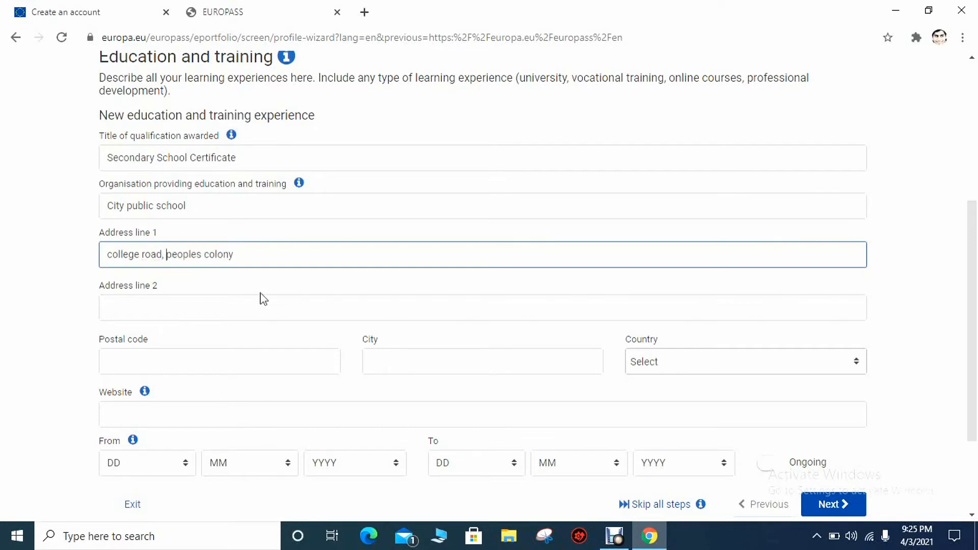
left_click(414, 366)
type("gu")
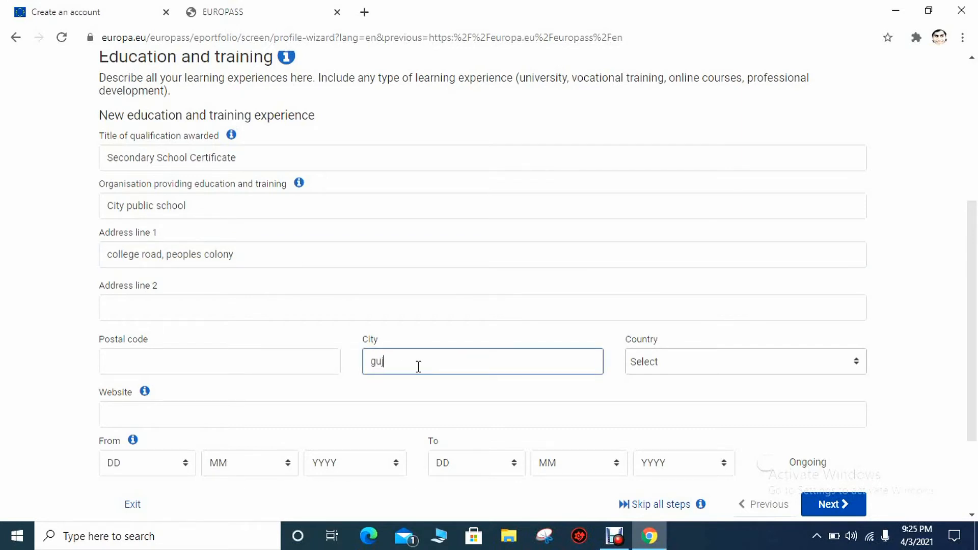
type("jranwala")
left_click(659, 367)
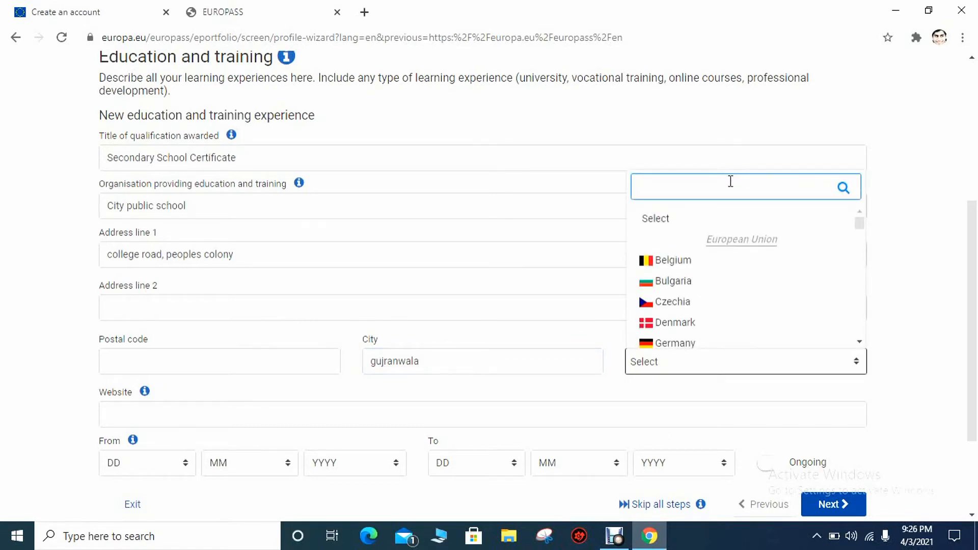
type("paki")
left_click(699, 423)
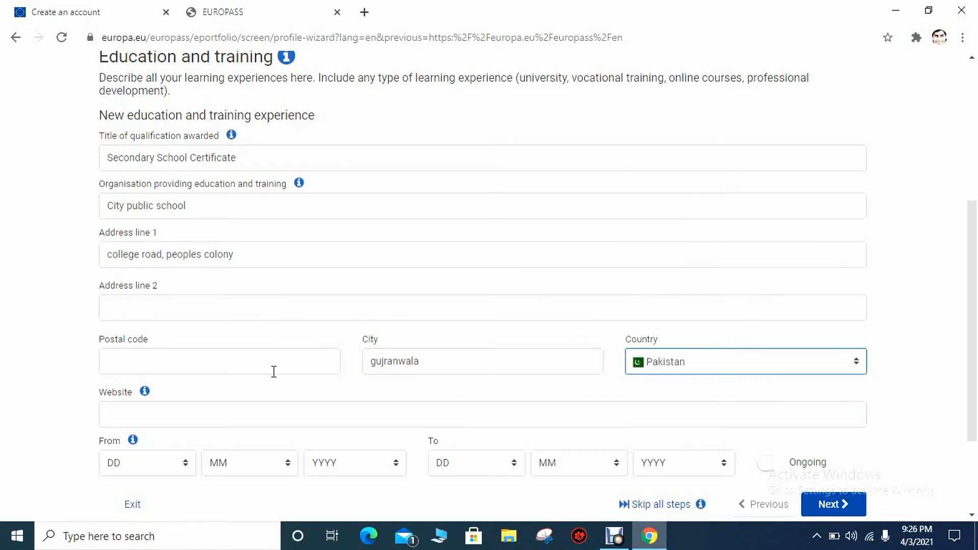
Set the entry's years from 2015 to 2017 and add a new education entry
left_click_drag(976, 312, 977, 382)
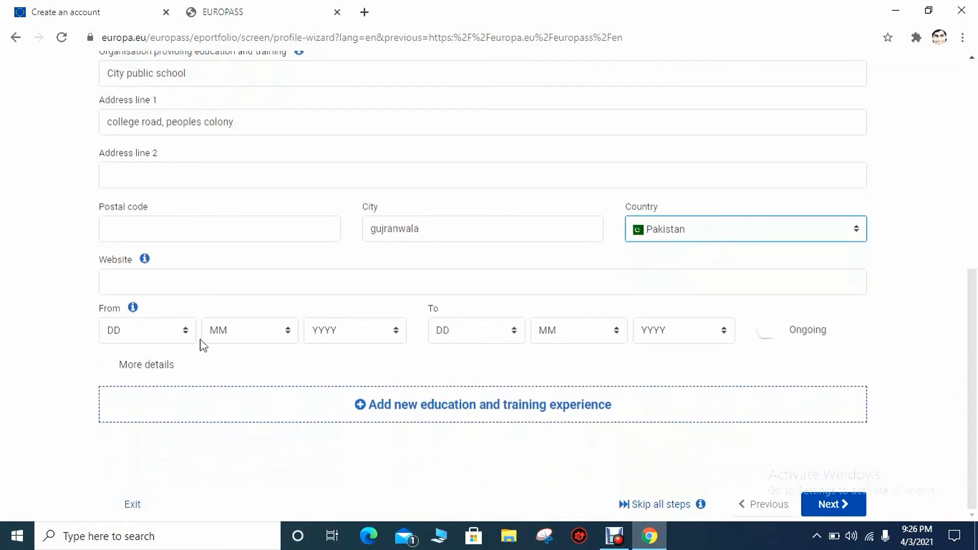
left_click(352, 332)
left_click(351, 198)
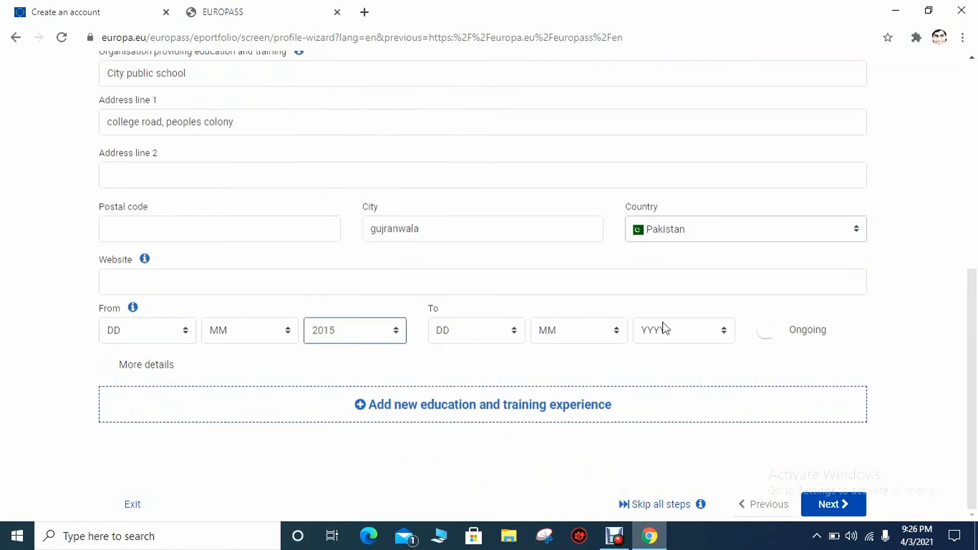
left_click(725, 333)
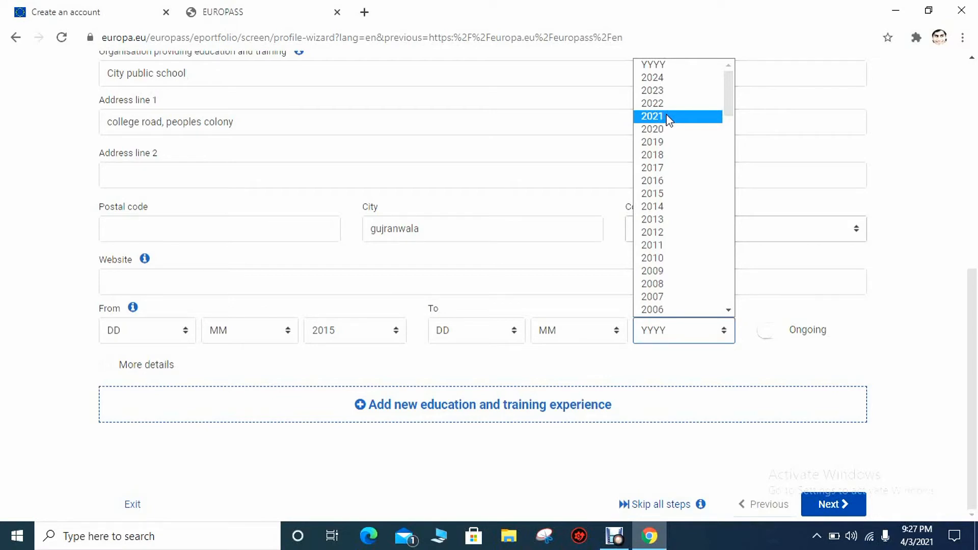
left_click(681, 168)
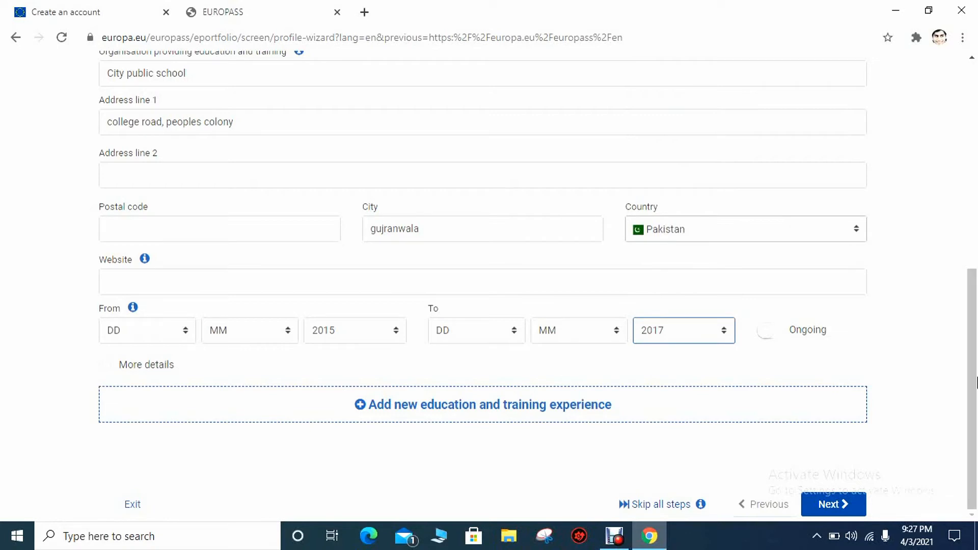
left_click(622, 402)
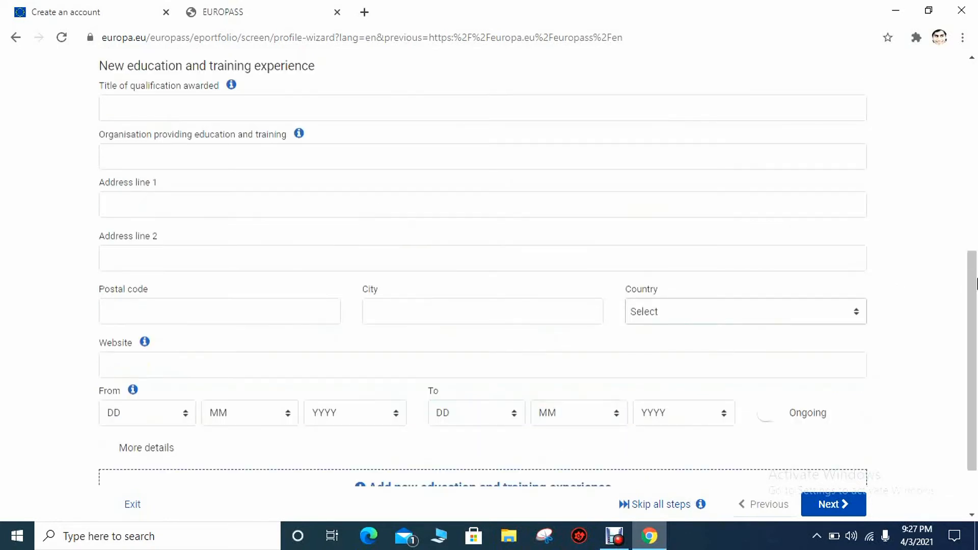
Enter Higher Secondary School Certificate at Punjab College of Science, address Grand trunk road
left_click_drag(977, 278, 976, 258)
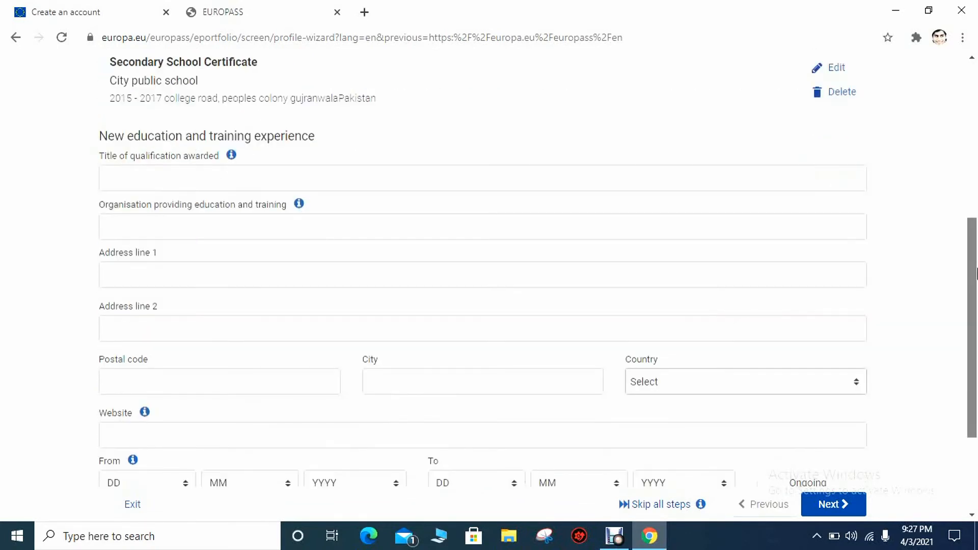
left_click(209, 183)
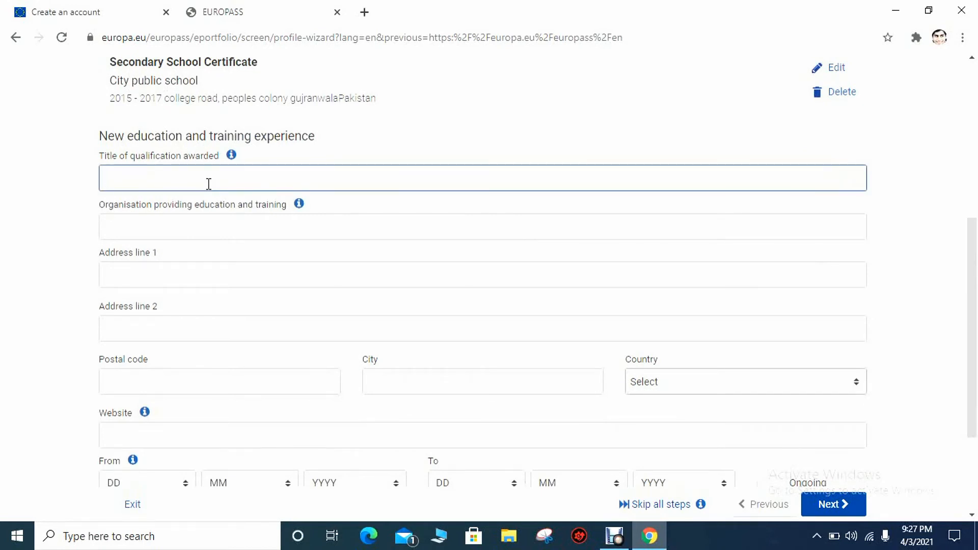
type("Hih")
type("her")
type(" Secondar")
type("y ")
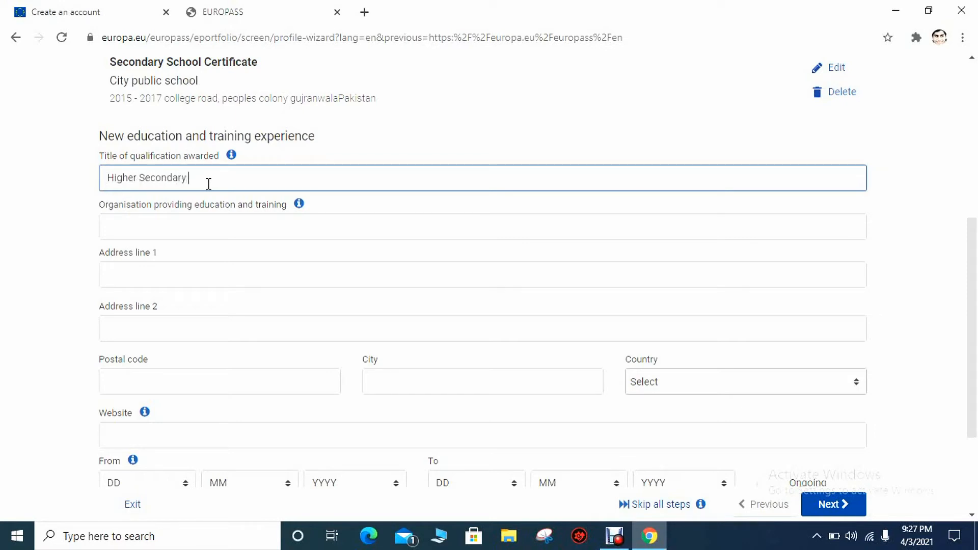
type("School Certificate")
left_click(256, 236)
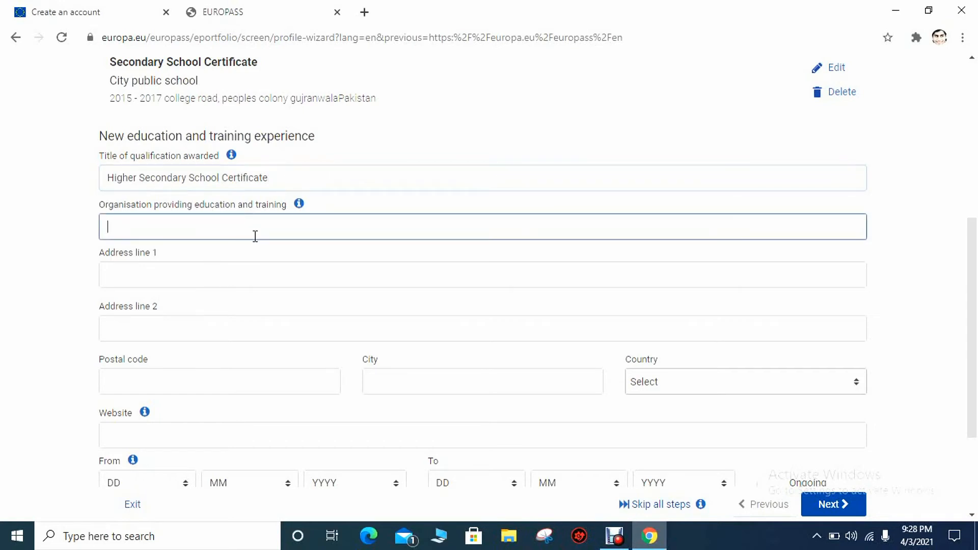
type("Punjab College of S")
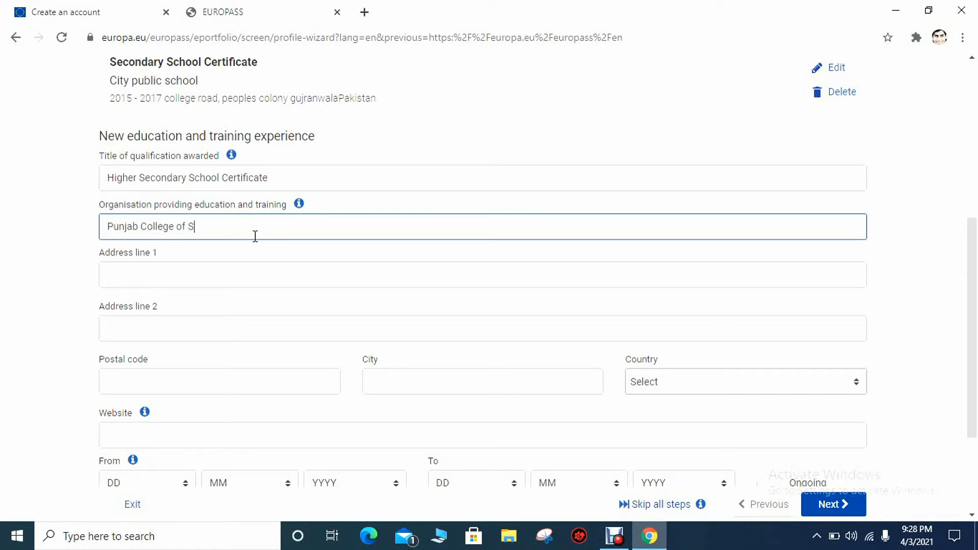
type("cience")
left_click(248, 270)
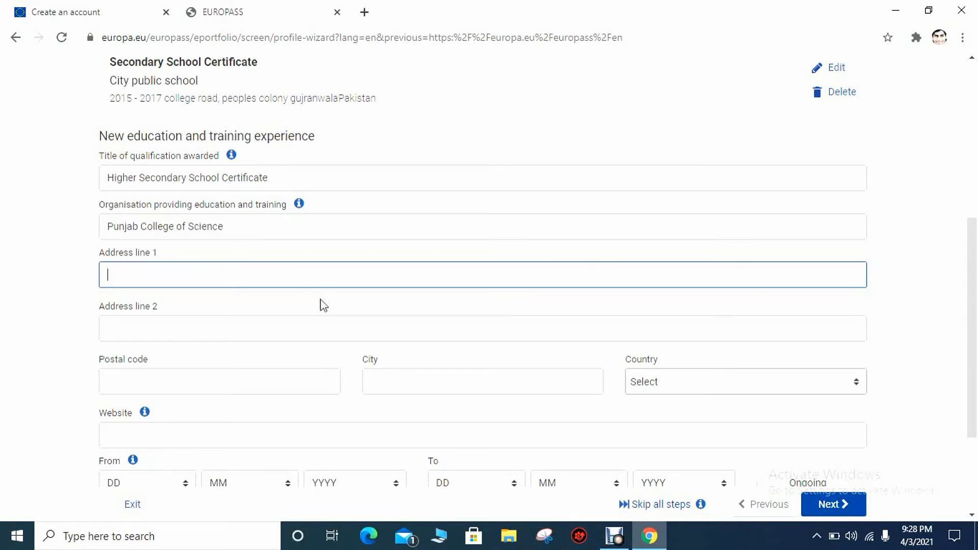
type("Grand trunk road")
Set the entry's city to Gujranwala and its country to Pakistan
left_click(386, 383)
type("Guj")
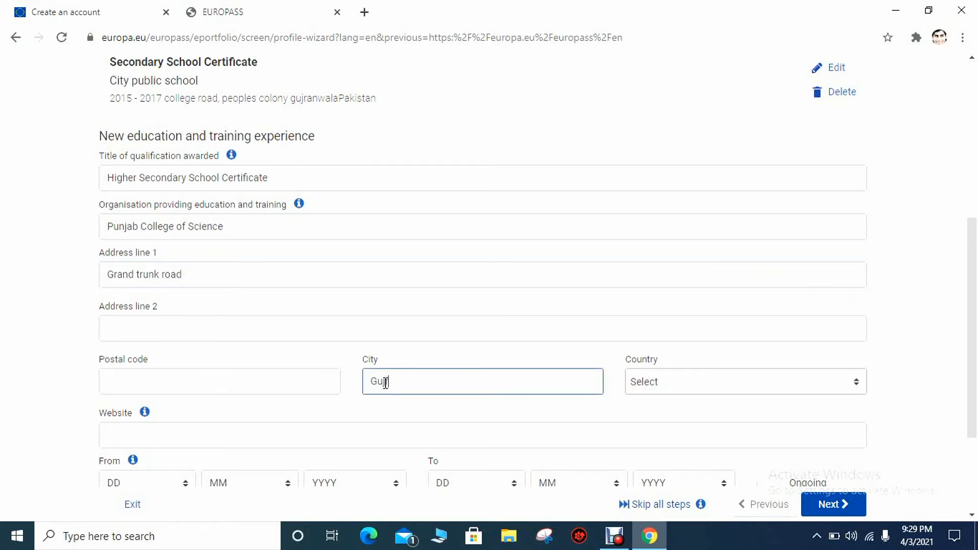
type("ranwala")
left_click(702, 381)
left_click(742, 177)
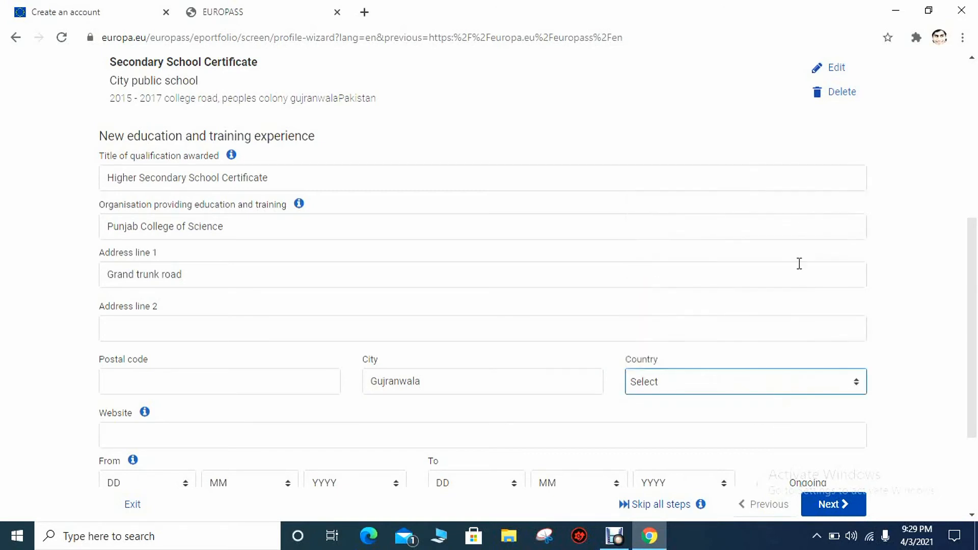
left_click(829, 381)
left_click(856, 383)
left_click(855, 383)
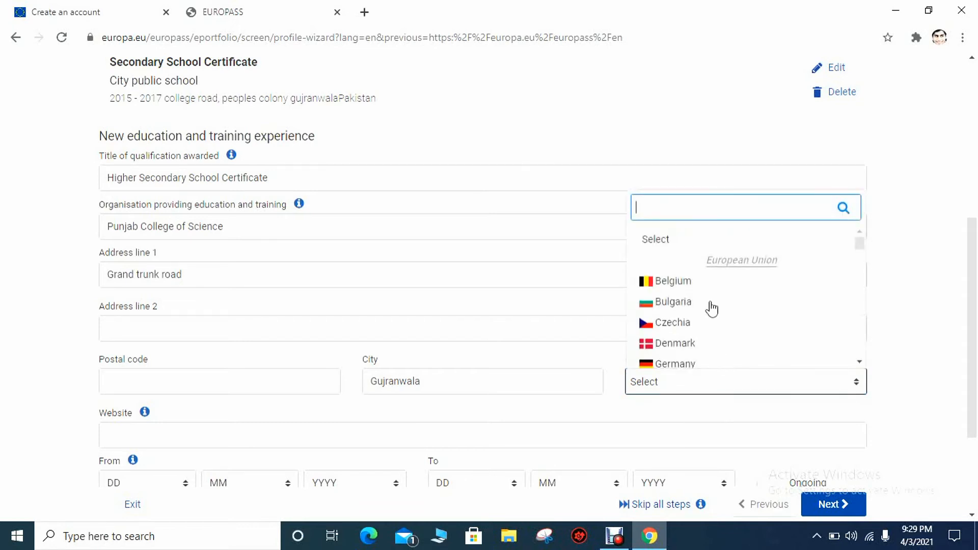
type("pa")
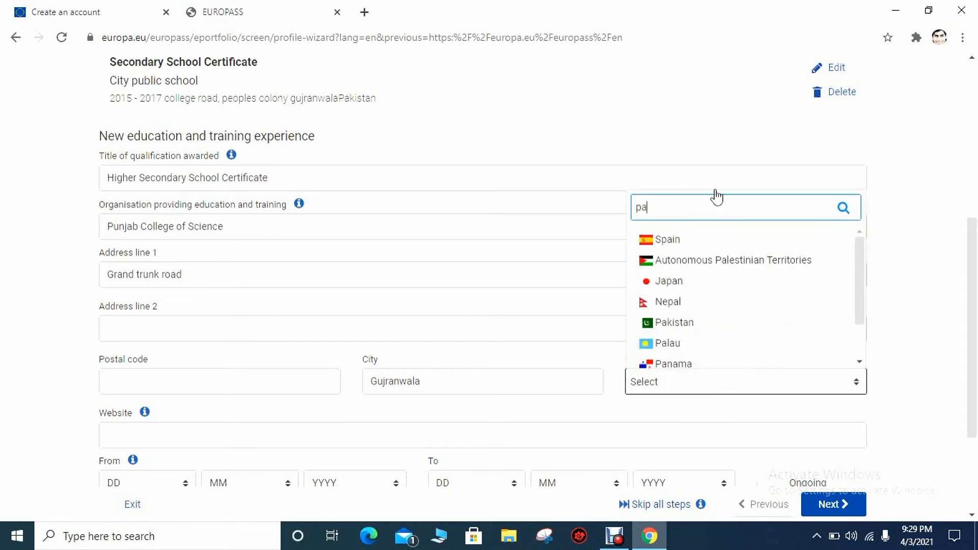
left_click(705, 324)
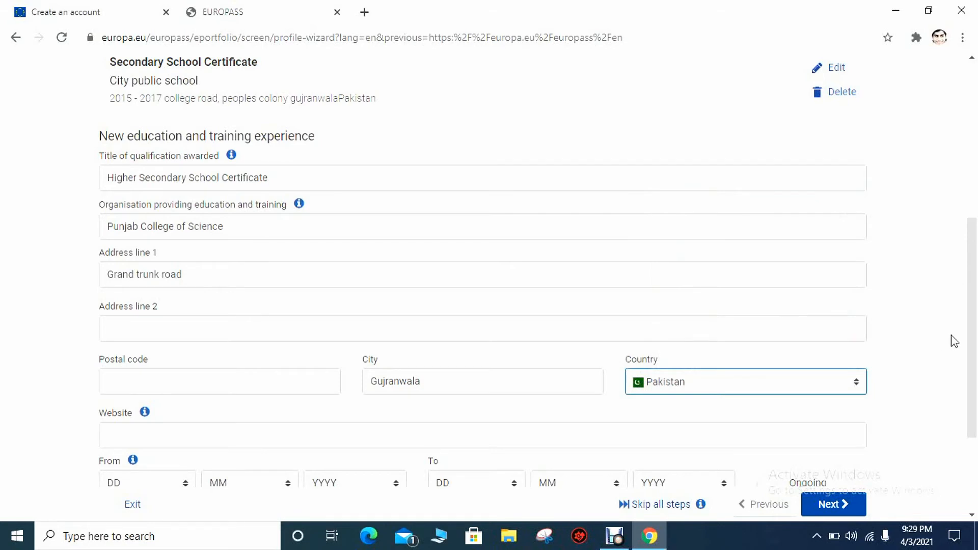
Set the years from 2017 to 2019 and enable More details
scroll(380, 340, "down", 3)
left_click(383, 339)
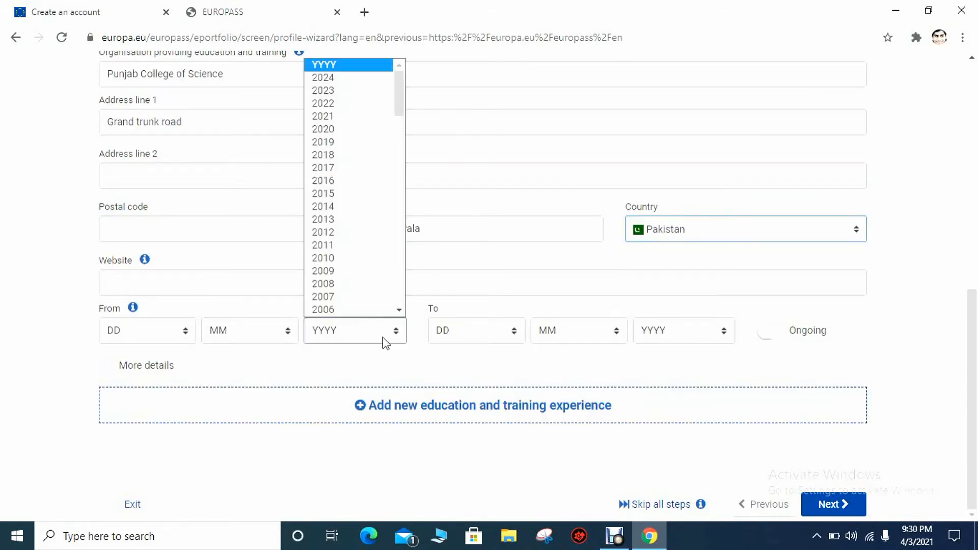
left_click(375, 170)
left_click(734, 337)
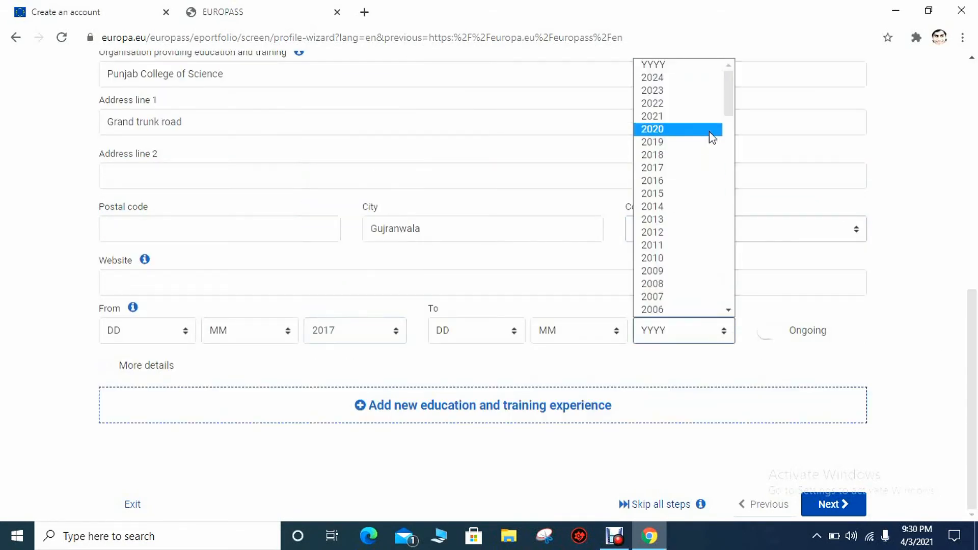
left_click(701, 141)
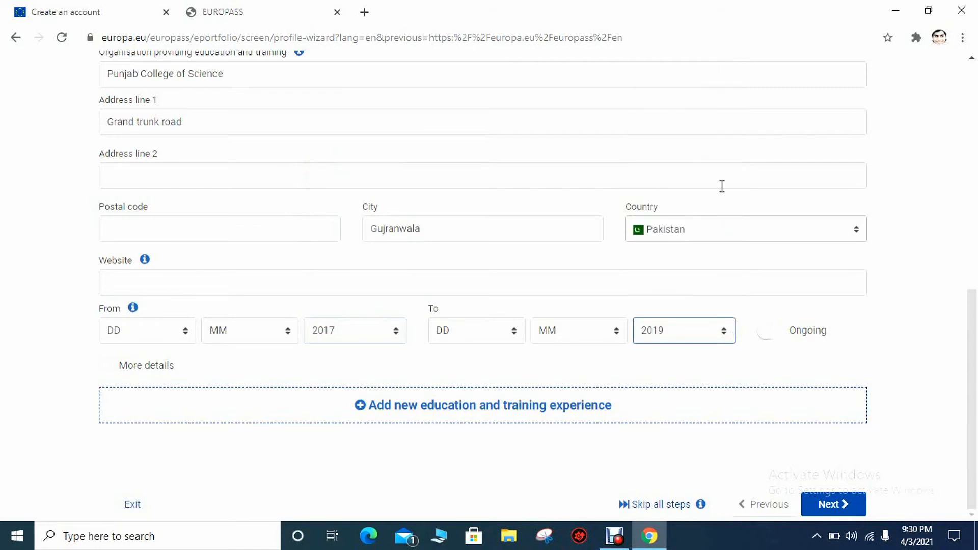
left_click(146, 366)
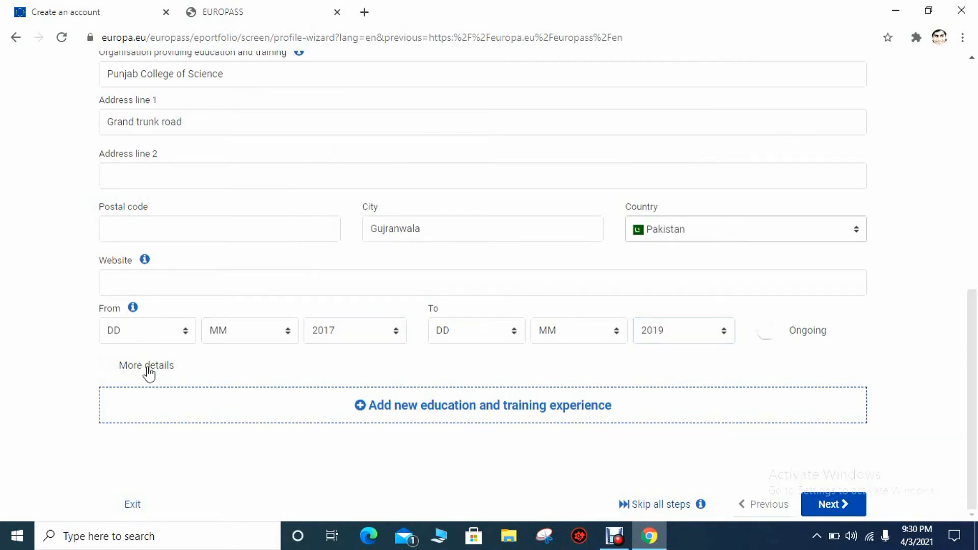
Enter Pre Engineering as field of study and B as final grade
left_click(261, 417)
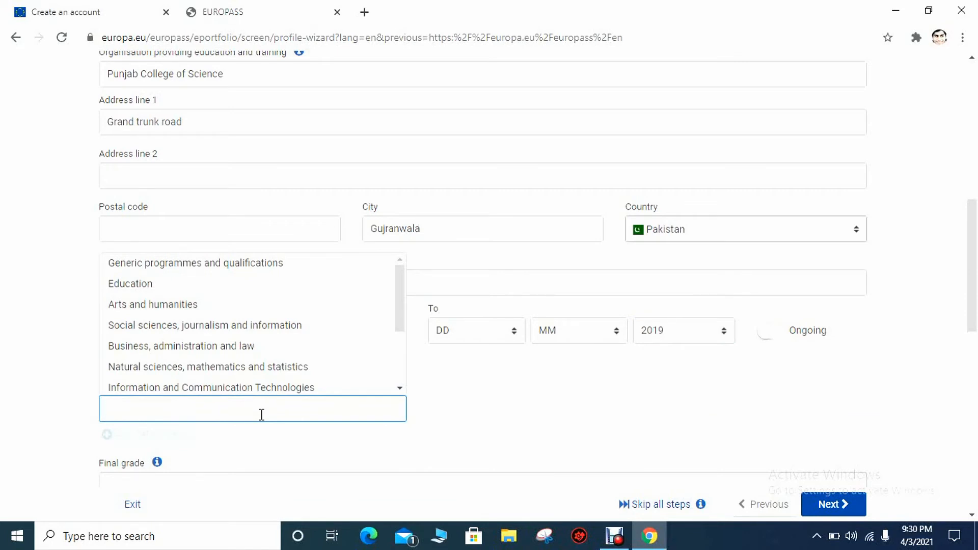
type("p")
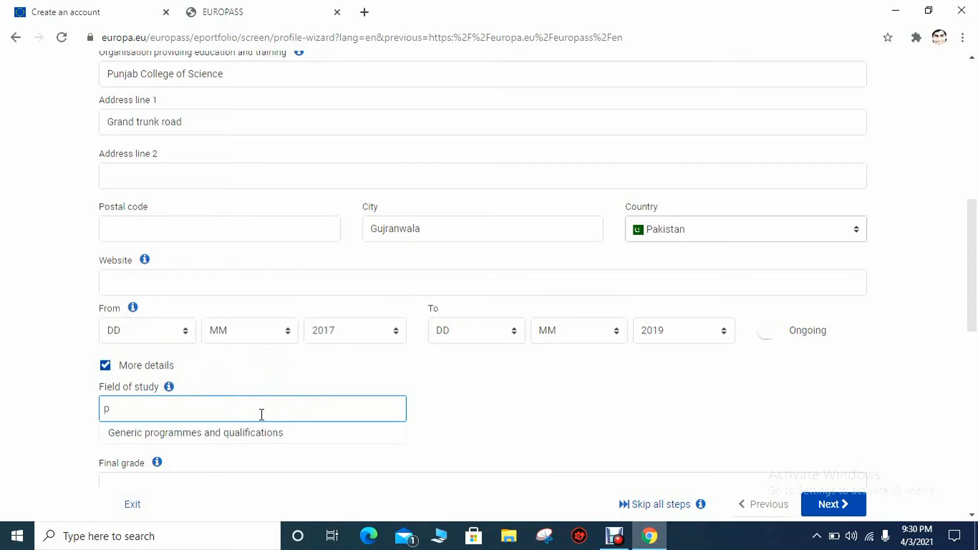
key("BackSpace")
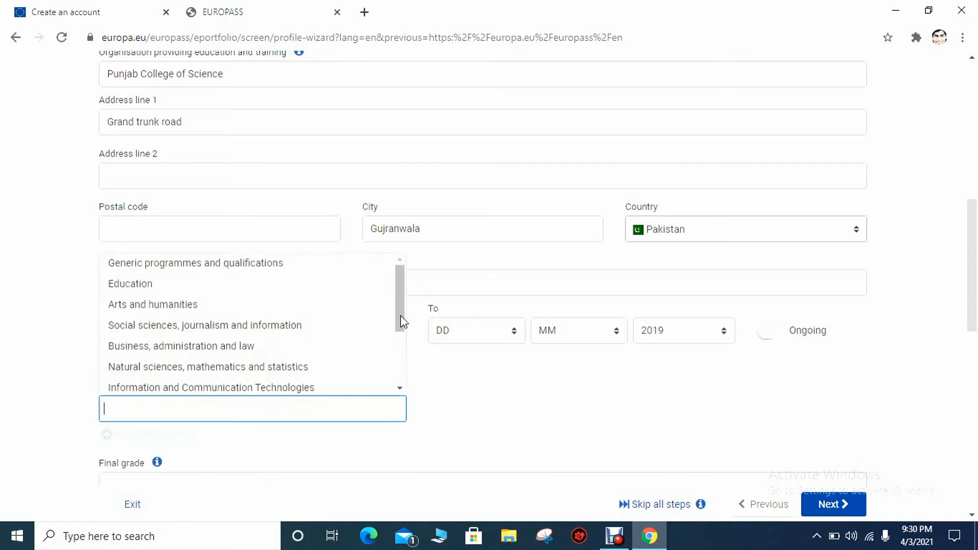
scroll(401, 319, "down", 1)
mouse_move(401, 319)
left_mouse_down()
mouse_move(400, 370)
mouse_move(396, 331)
left_mouse_up()
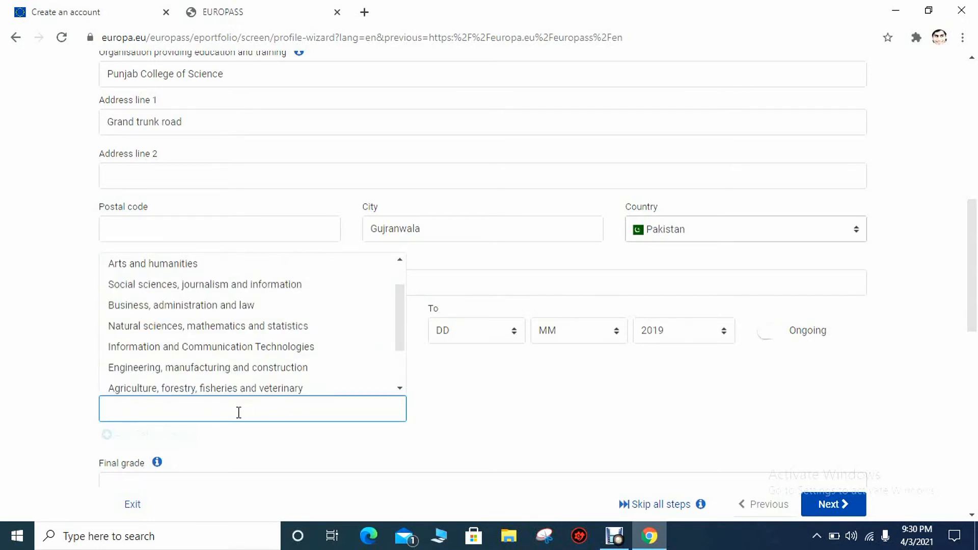
type("Pre Engineering")
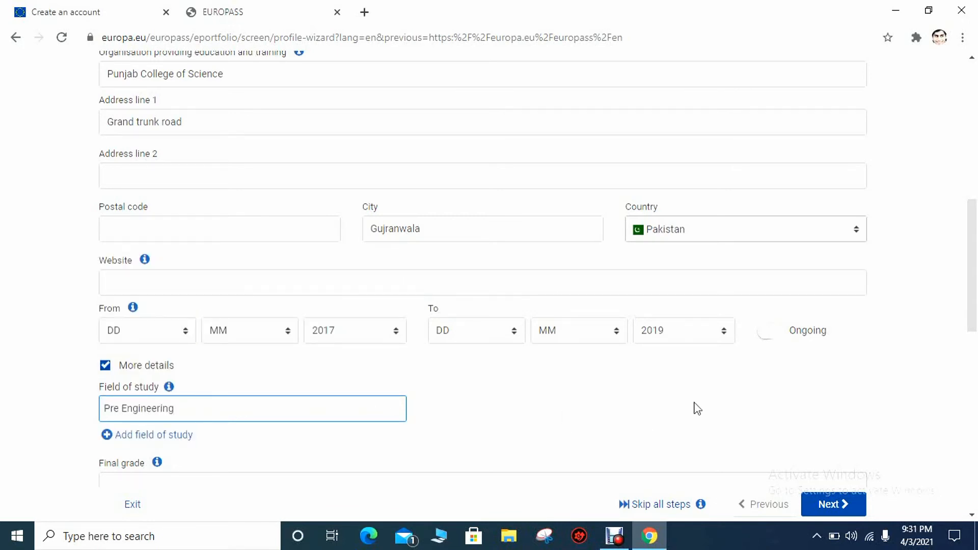
scroll(694, 406, "down", 3)
left_click(543, 312)
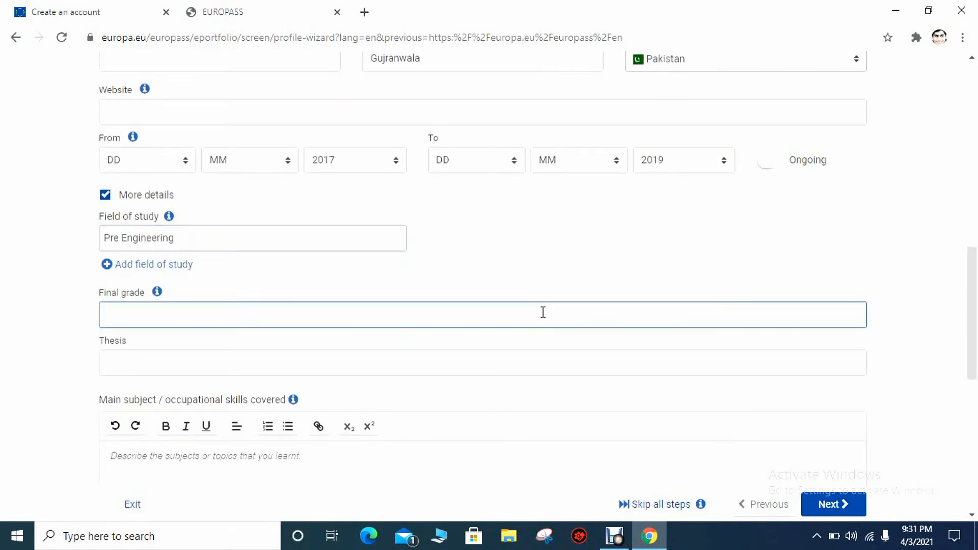
type("B")
Leave EQF level unset and reopen the Secondary School Certificate entry for editing
left_click_drag(975, 291, 976, 387)
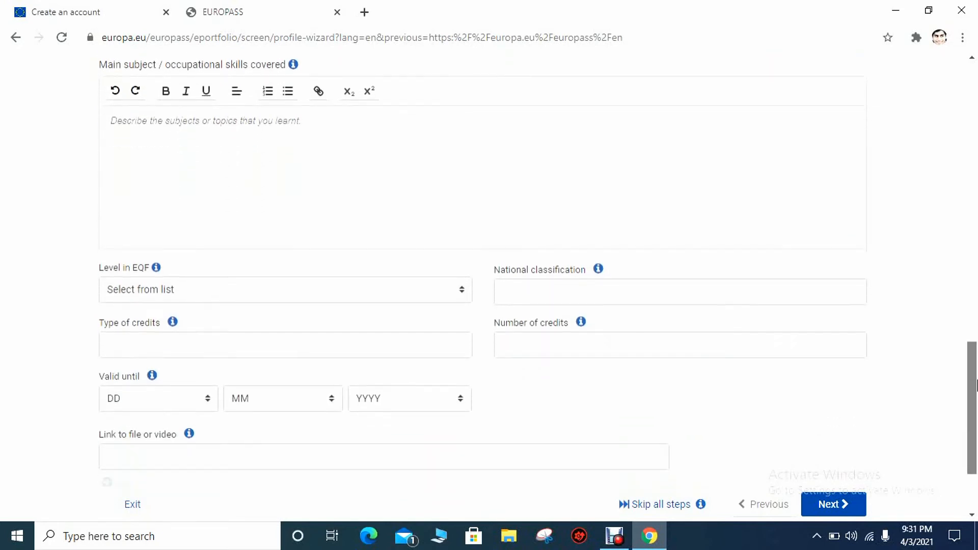
left_click(466, 295)
left_click(601, 397)
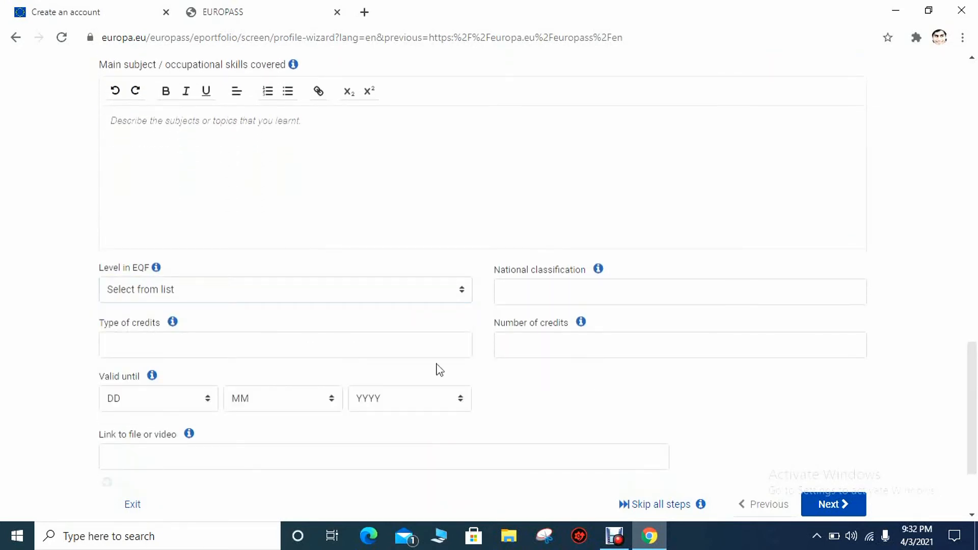
left_click_drag(975, 419, 975, 189)
left_click(824, 186)
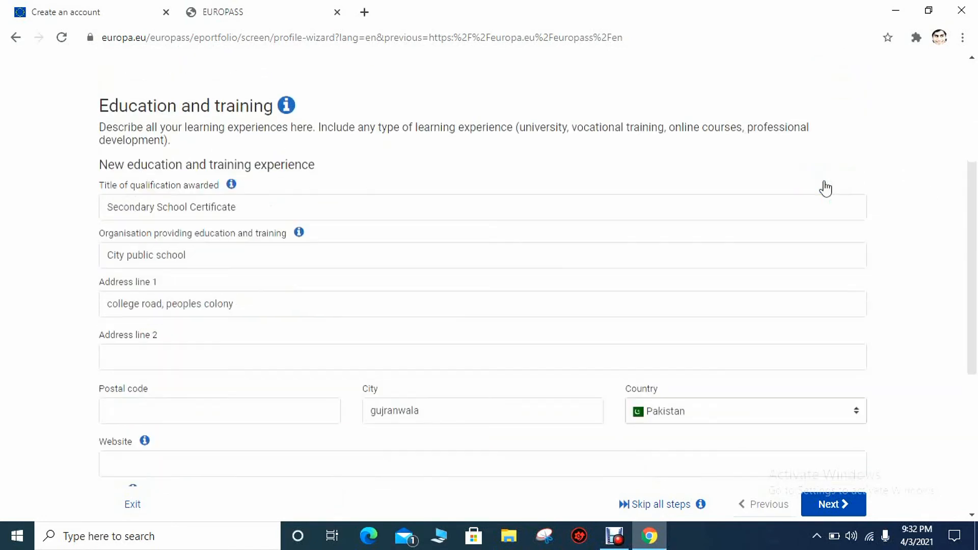
Enable More details on the Secondary School Certificate with field of study science and grade A+
left_click_drag(974, 283, 975, 389)
left_click(122, 317)
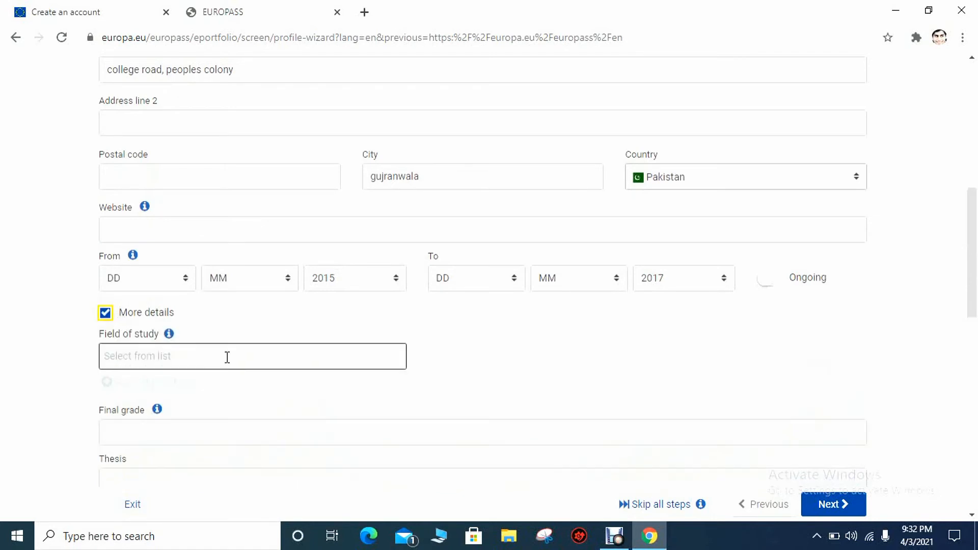
left_click(247, 360)
type("s")
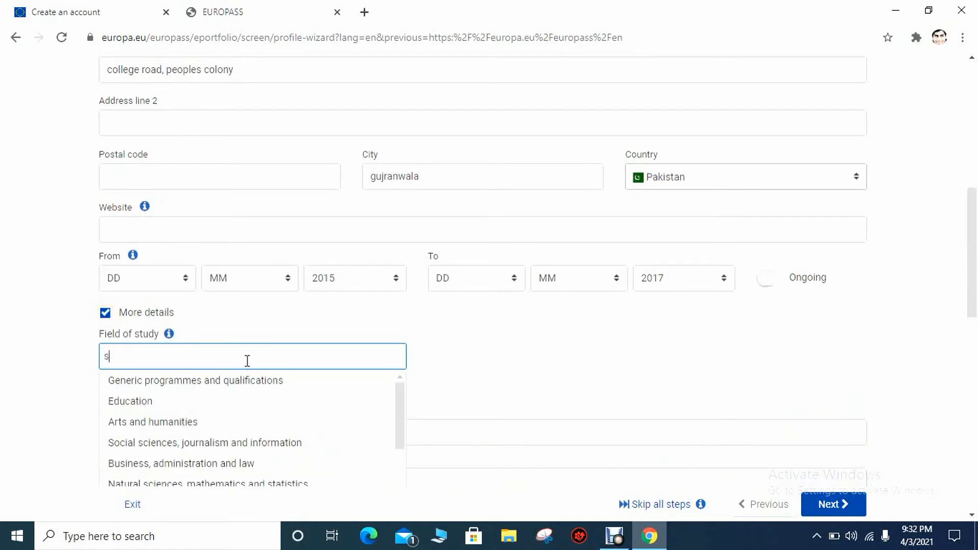
type("cienc")
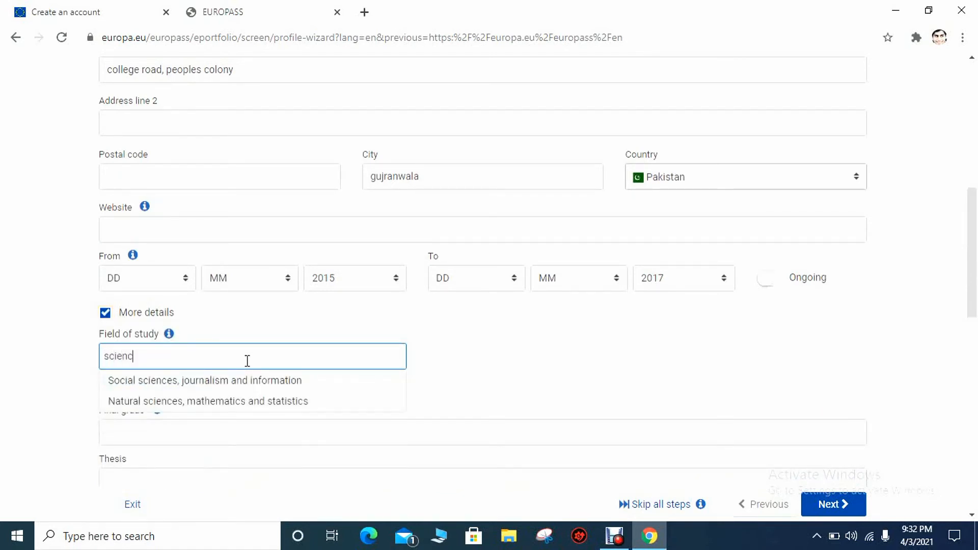
type("e")
left_click(542, 397)
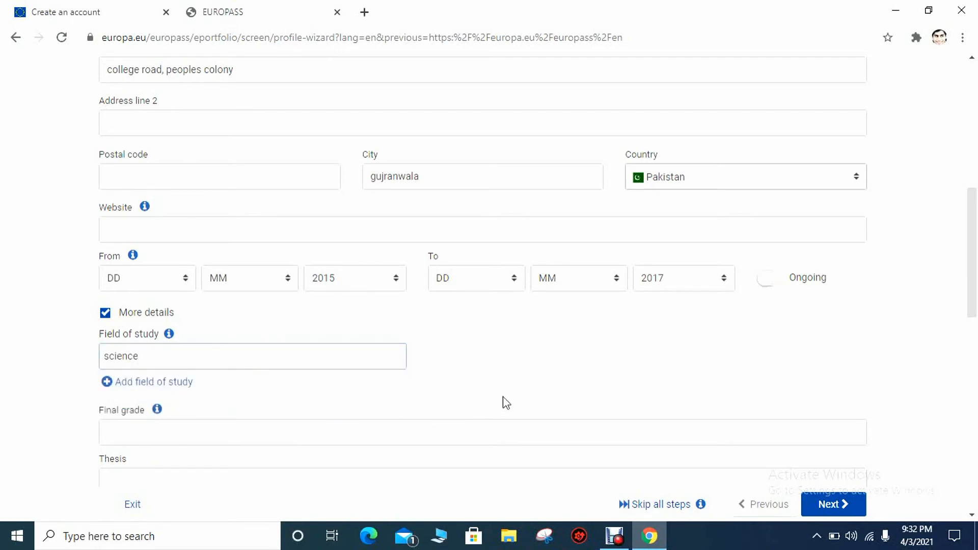
left_click(296, 438)
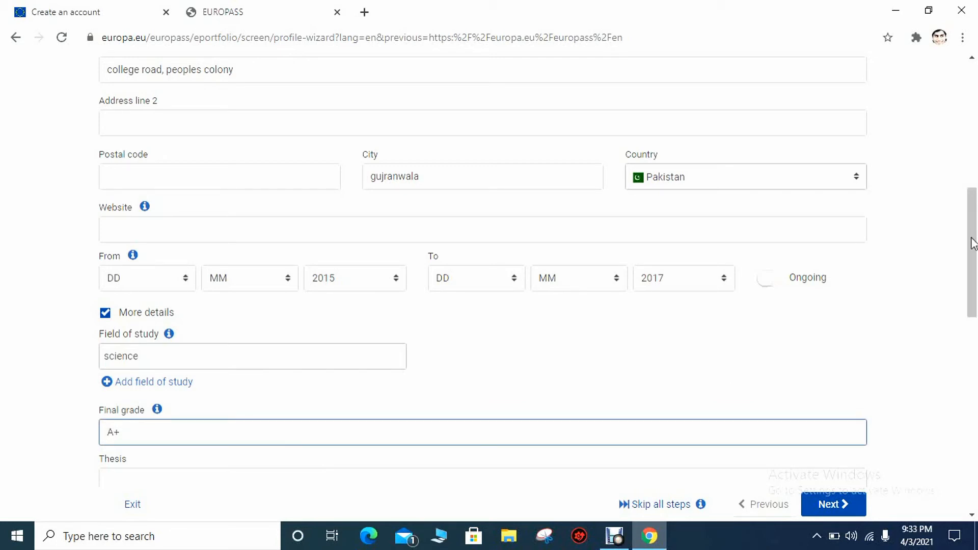
left_click_drag(972, 242, 974, 439)
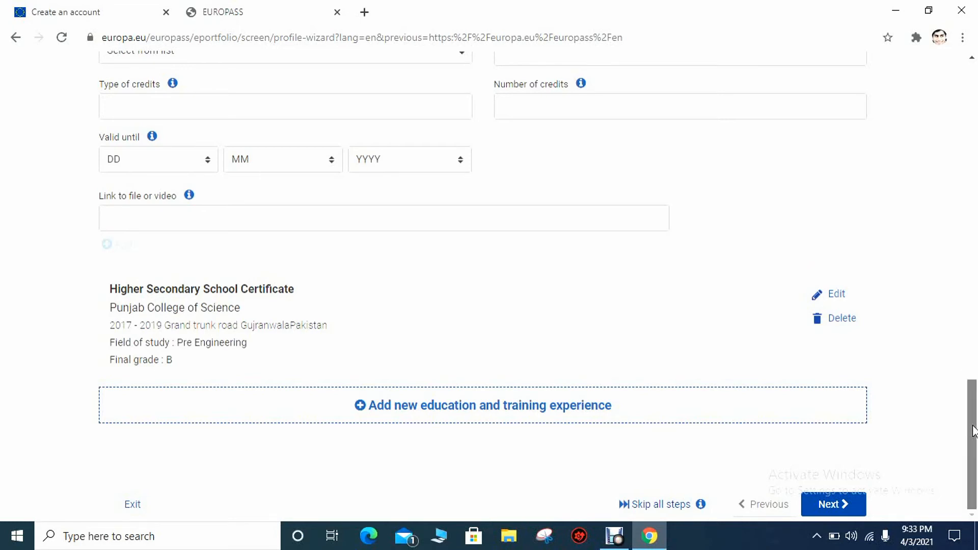
mouse_move(973, 430)
left_mouse_down()
mouse_move(973, 334)
mouse_move(974, 424)
left_mouse_up()
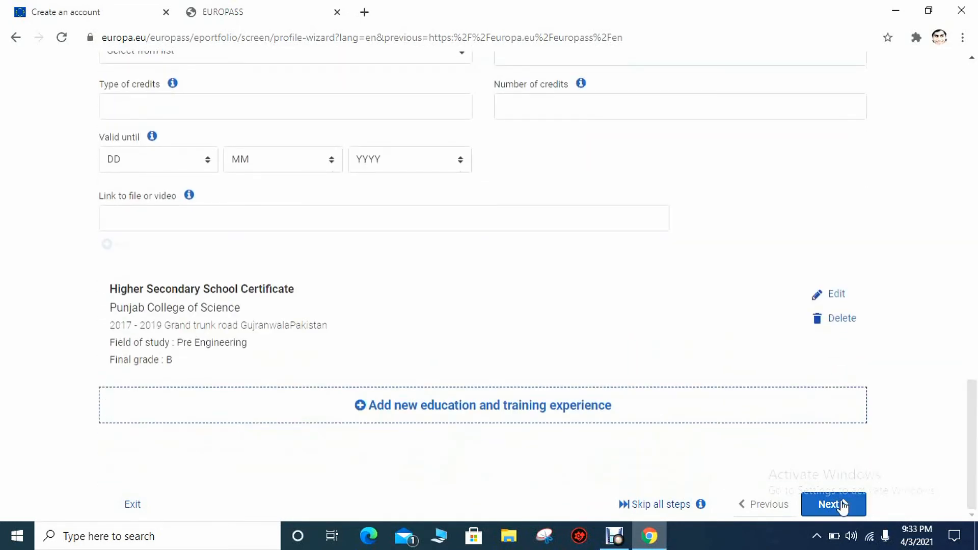
Go to Personal skills and enter Panjabi; Punjabi and Urdu as the two mother tongues
left_click(842, 504)
scroll(969, 170, "down", 5)
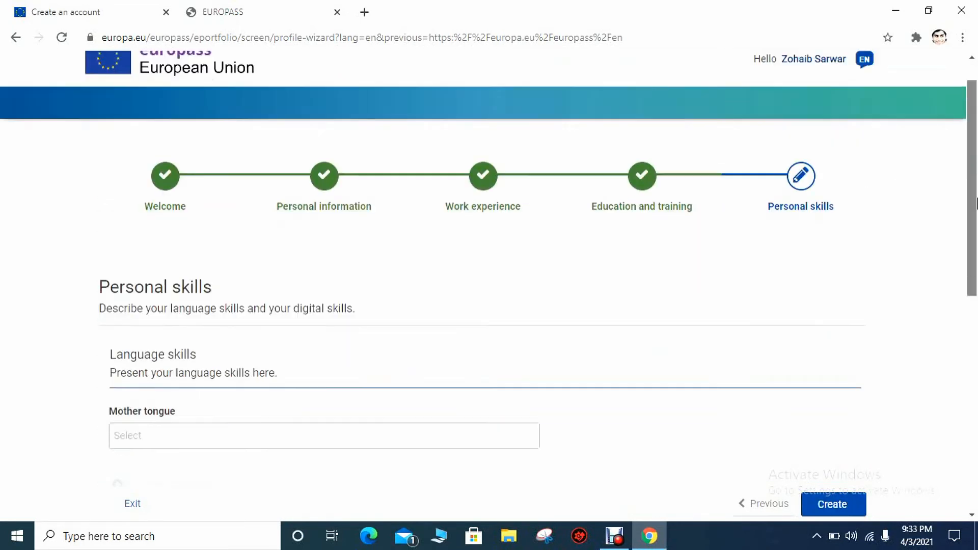
left_click(329, 214)
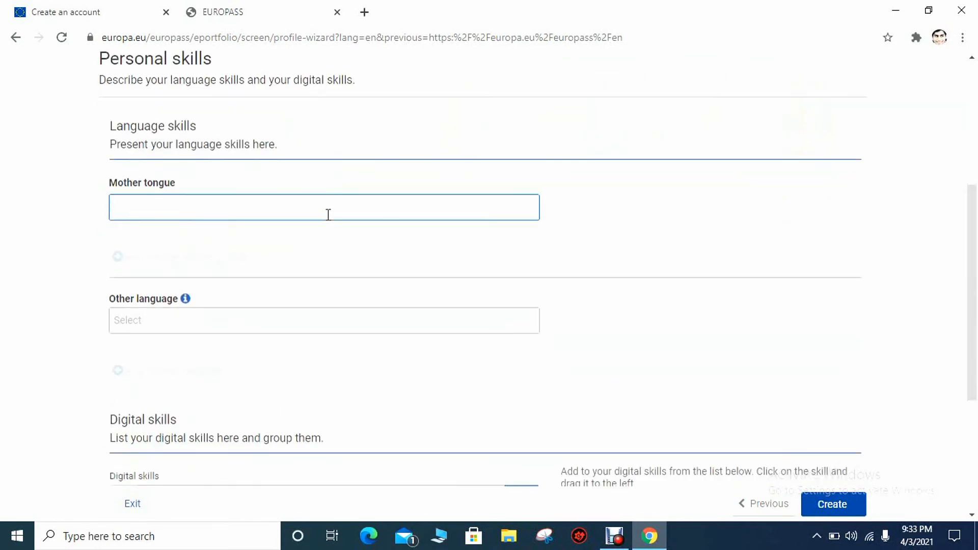
type("urd")
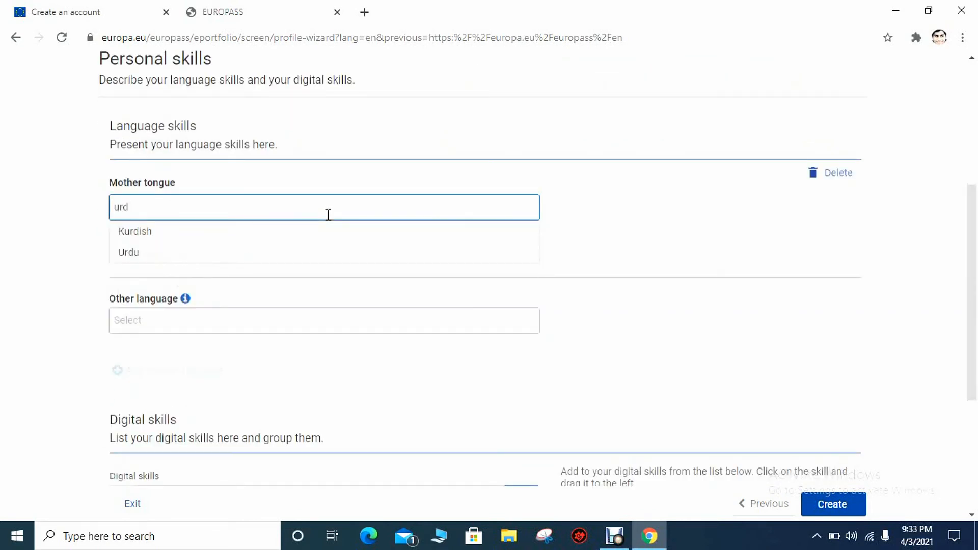
type("punj")
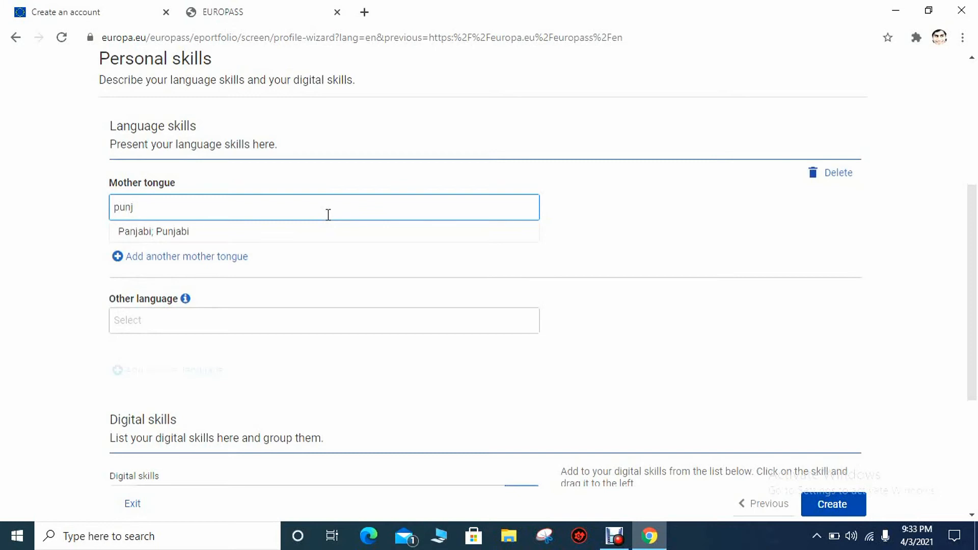
left_click(273, 234)
left_click(226, 257)
left_click(223, 261)
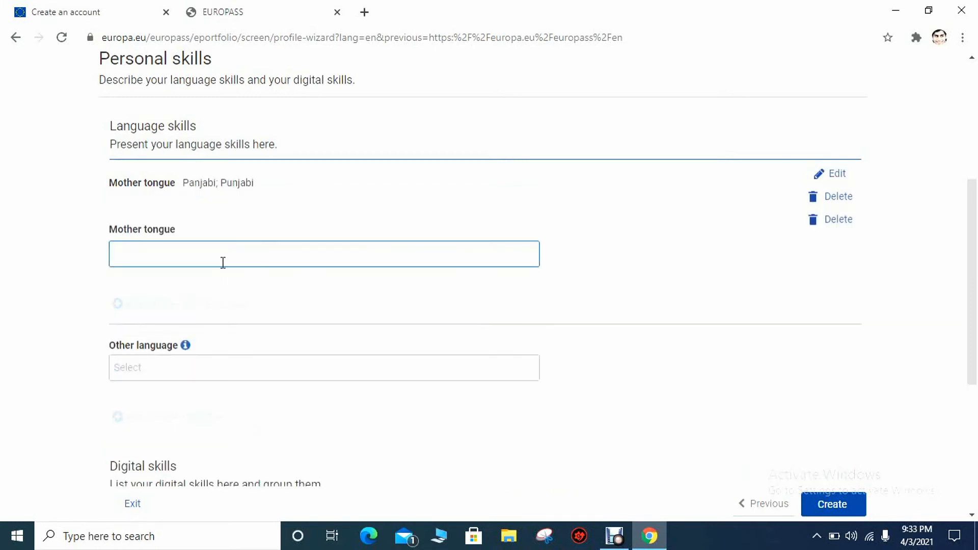
type("urdu")
left_click(207, 281)
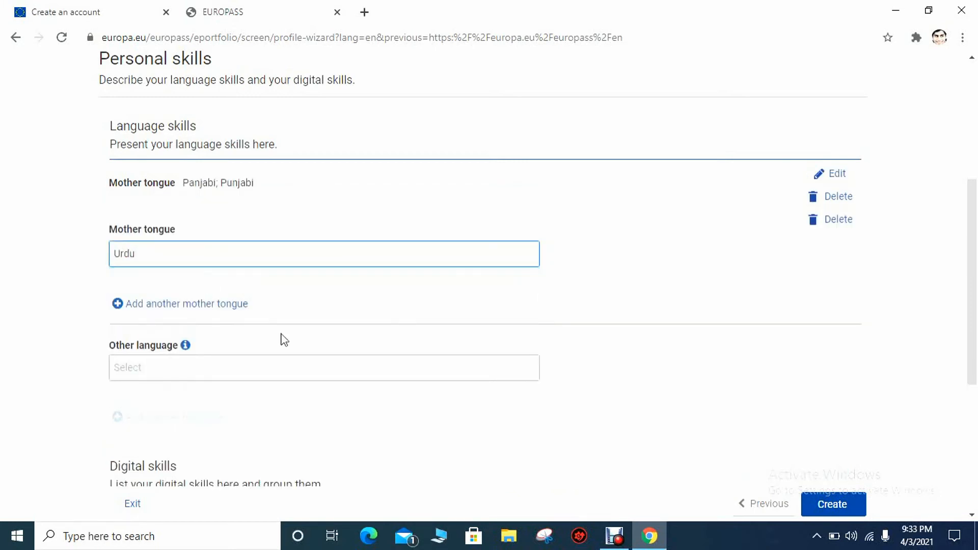
left_click_drag(974, 213, 530, 257)
Add English as another language at B2 - Independent user for all five skills
left_click(483, 252)
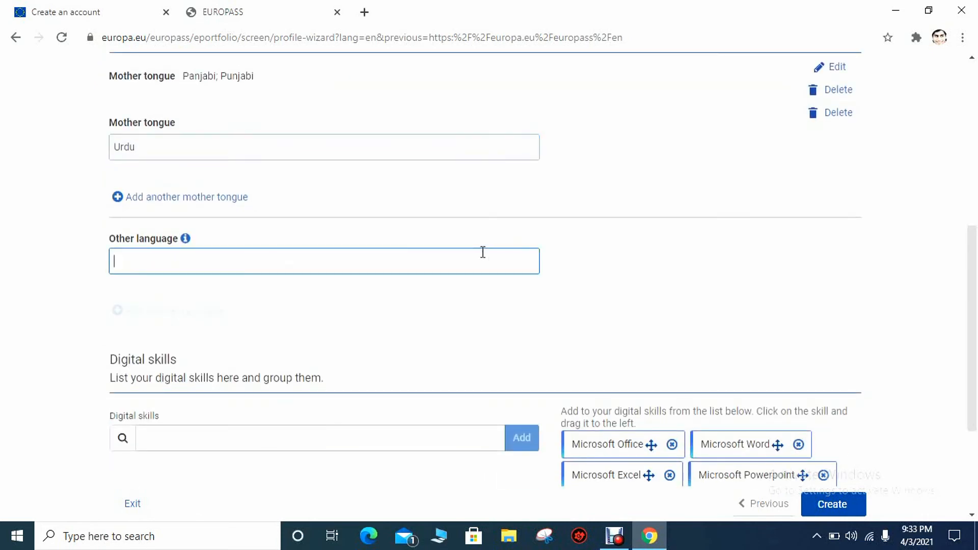
type("e")
key("BackSpace")
type("Englis")
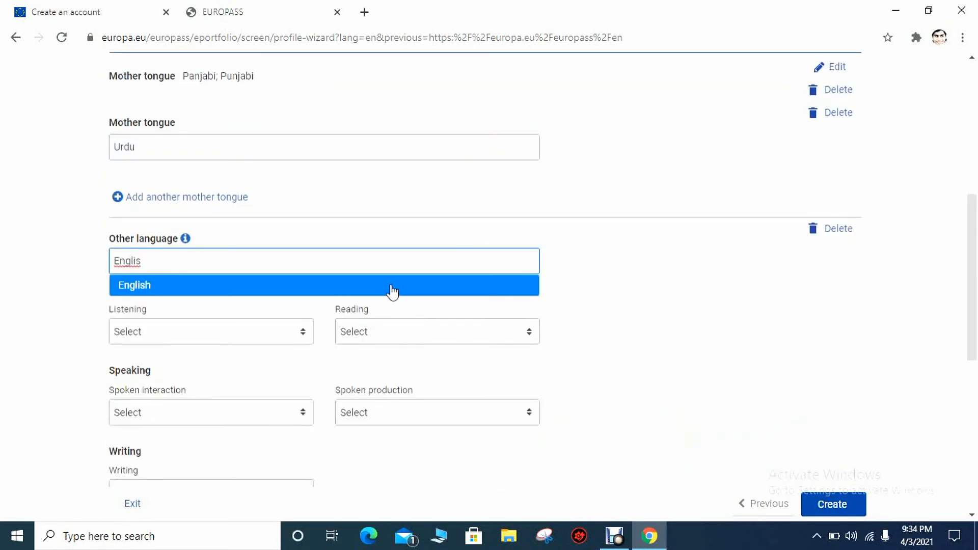
left_click(392, 287)
scroll(273, 338, "down", 4)
left_click(285, 141)
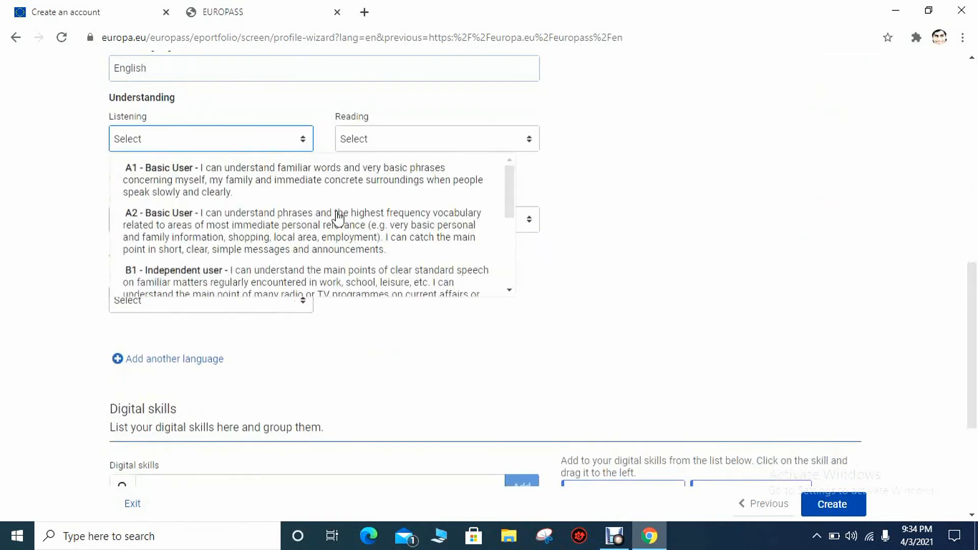
left_click_drag(510, 194, 512, 250)
left_click(448, 211)
left_click(530, 140)
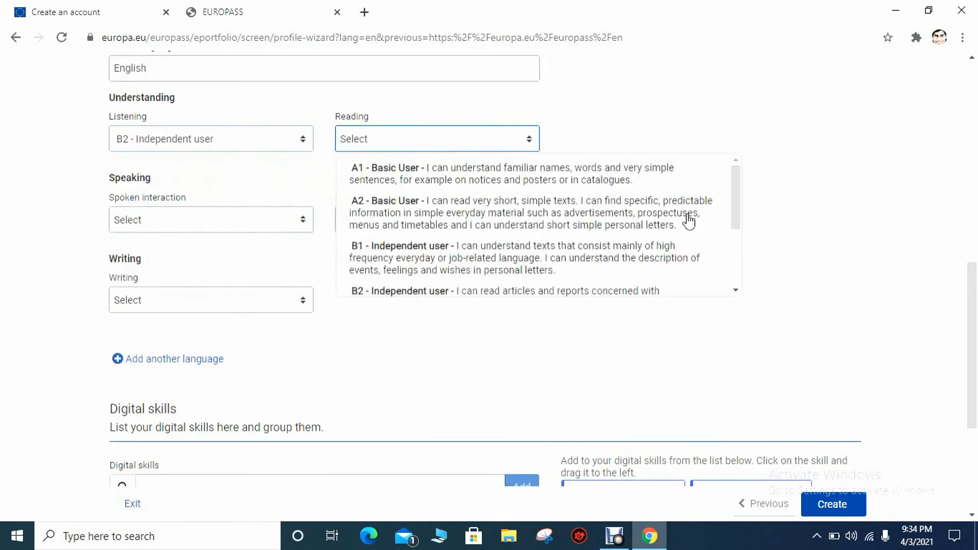
left_click_drag(737, 212, 726, 233)
left_click(727, 235)
left_click(273, 214)
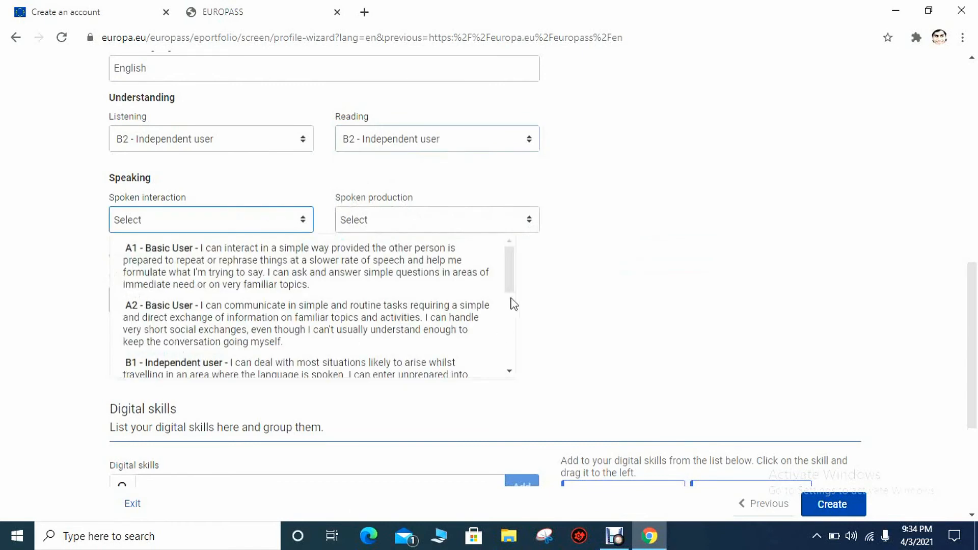
left_click_drag(509, 301, 509, 340)
left_click(382, 349)
left_click(502, 219)
left_click_drag(736, 260, 735, 285)
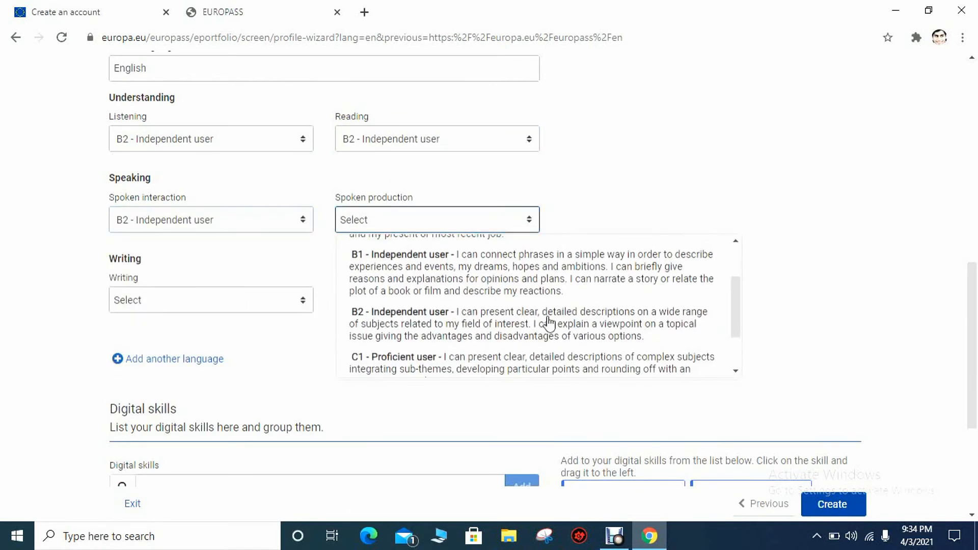
left_click(613, 389)
left_click(312, 301)
scroll(280, 387, "down", 2)
left_click(279, 387)
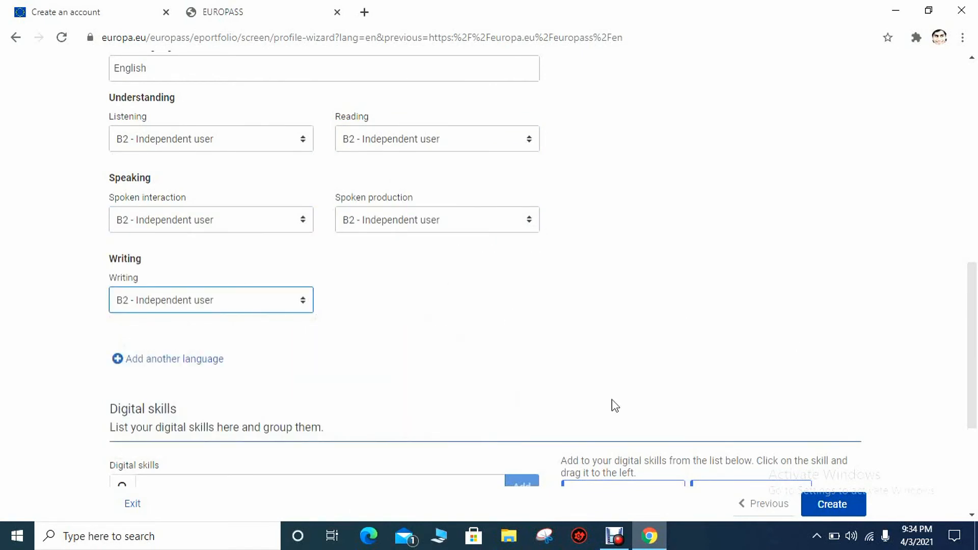
Add Italian as a further language at A1 - Basic User for all five skills
left_click(246, 369)
scroll(312, 303, "down", 5)
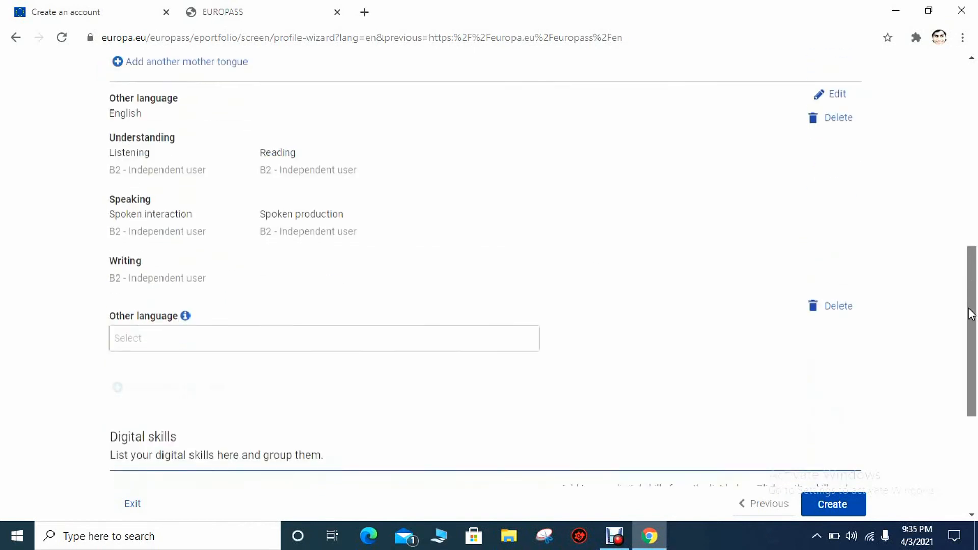
left_click(360, 297)
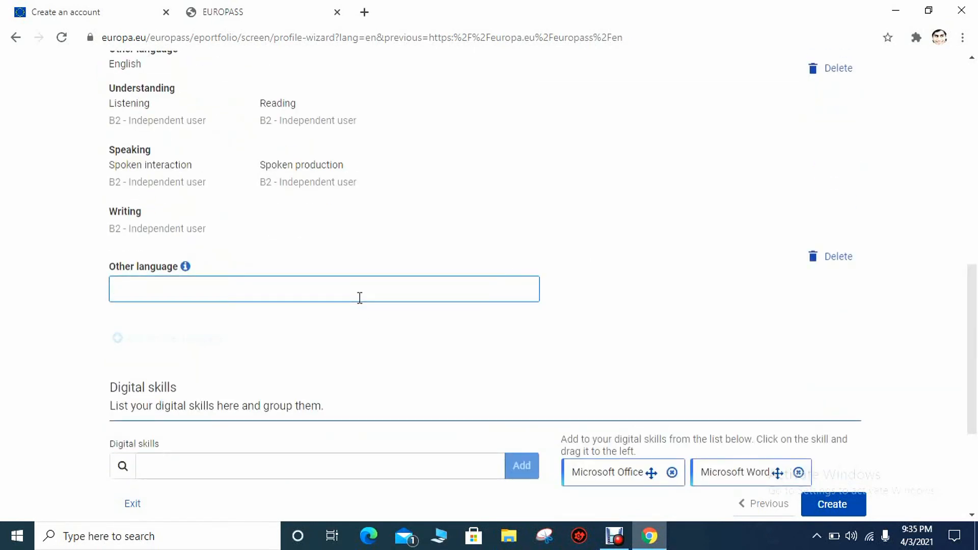
mouse_move(969, 349)
left_mouse_down()
mouse_move(967, 277)
mouse_move(967, 364)
left_mouse_up()
type("ita")
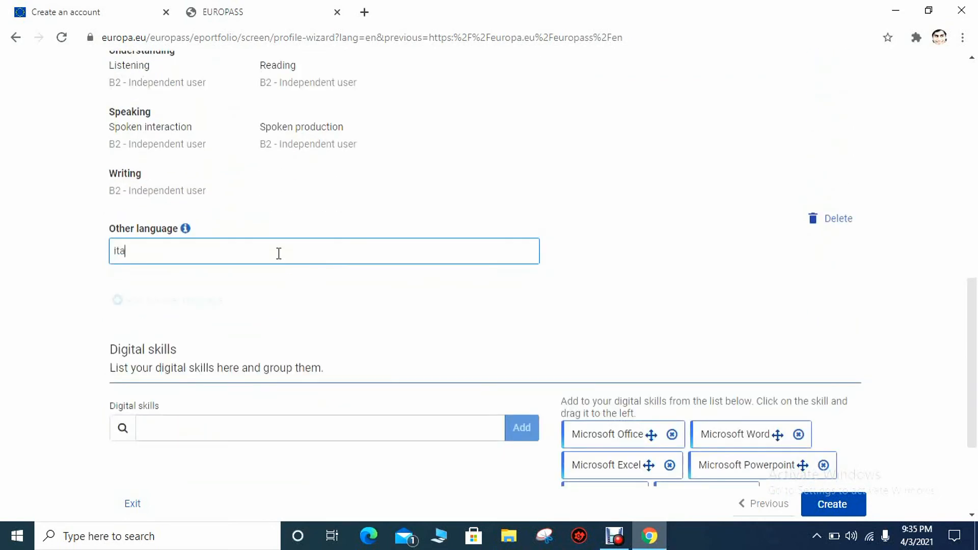
type("lian")
left_click(136, 277)
left_click_drag(970, 260, 970, 299)
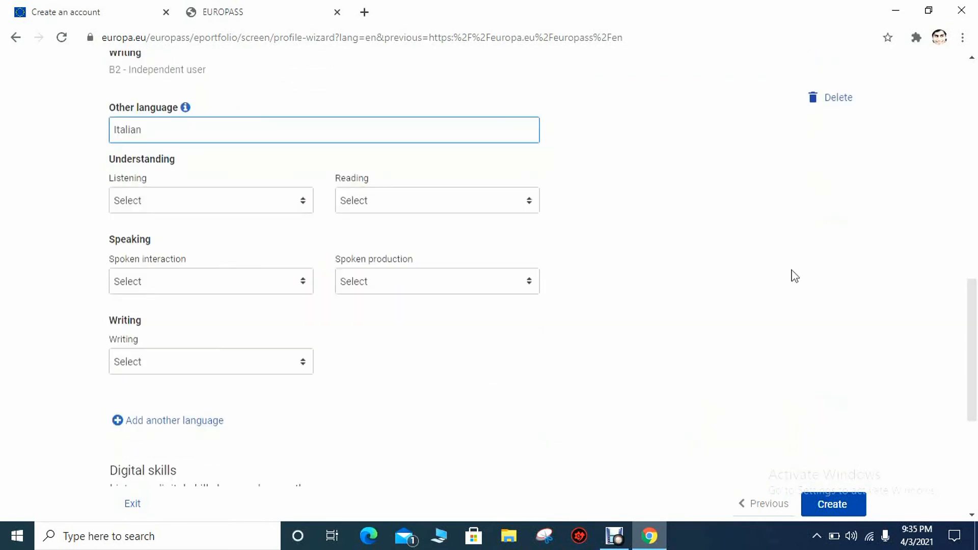
left_click(306, 198)
left_click(362, 257)
left_click(458, 204)
left_click(471, 242)
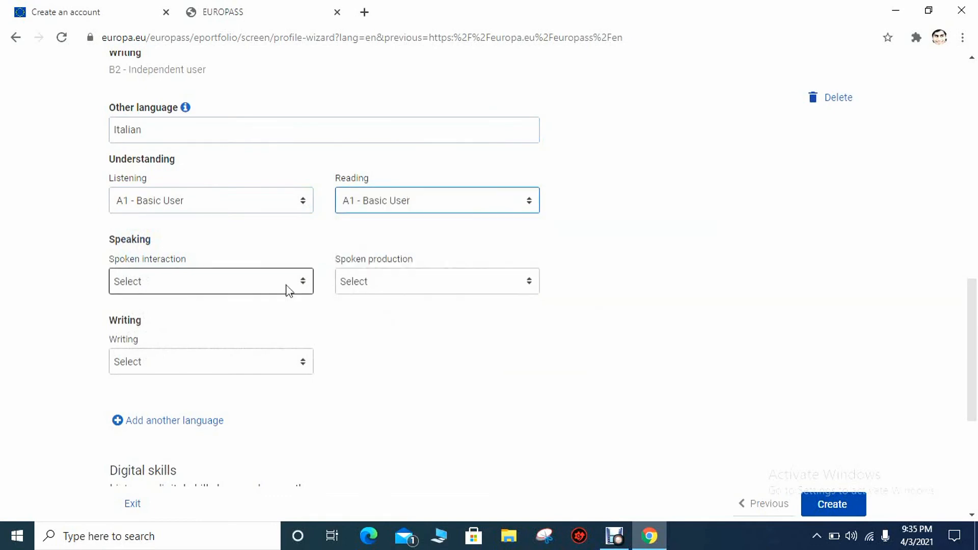
left_click(288, 290)
left_click(356, 322)
left_click(500, 283)
left_click(459, 321)
left_click(309, 361)
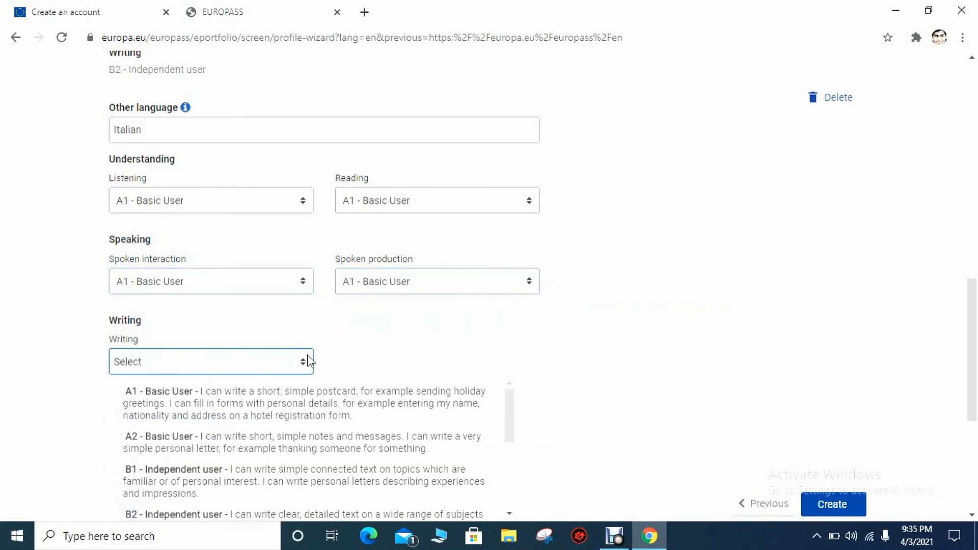
left_click(158, 402)
scroll(613, 384, "down", 6)
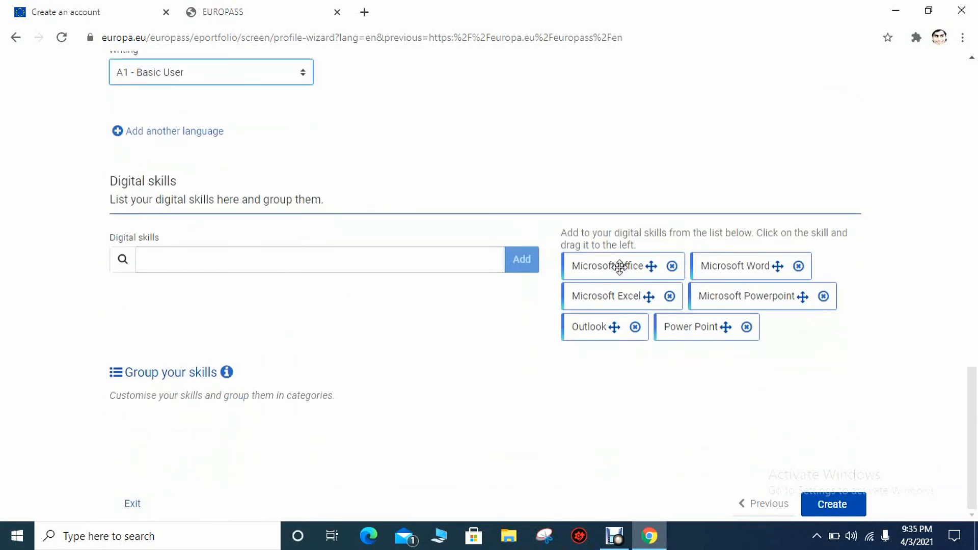
Add Excel, Word, PowerPoint, Outlook, Skype, Instagram, Social Media, Google Docs, Google Drive and Internet user
left_click_drag(587, 297, 449, 301)
left_click_drag(607, 274, 407, 319)
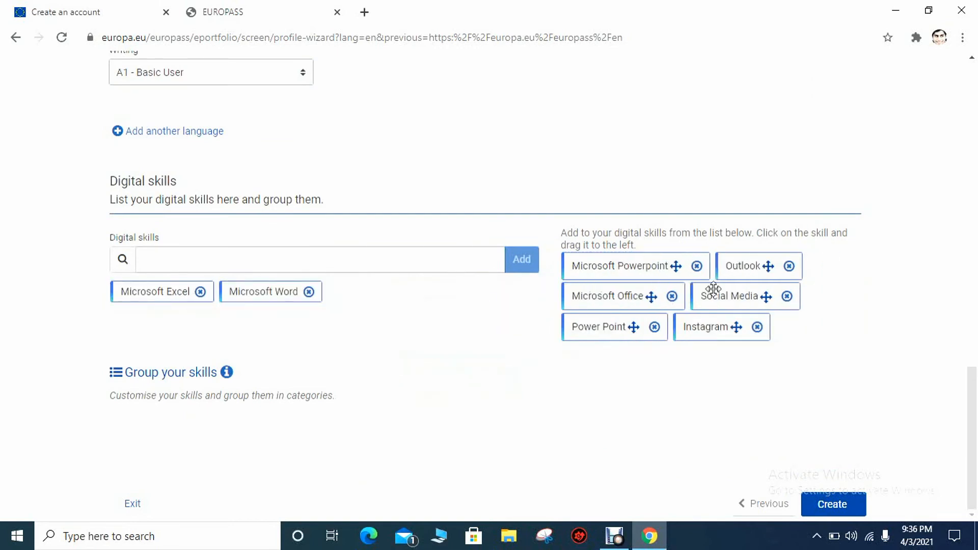
left_click_drag(645, 270, 509, 293)
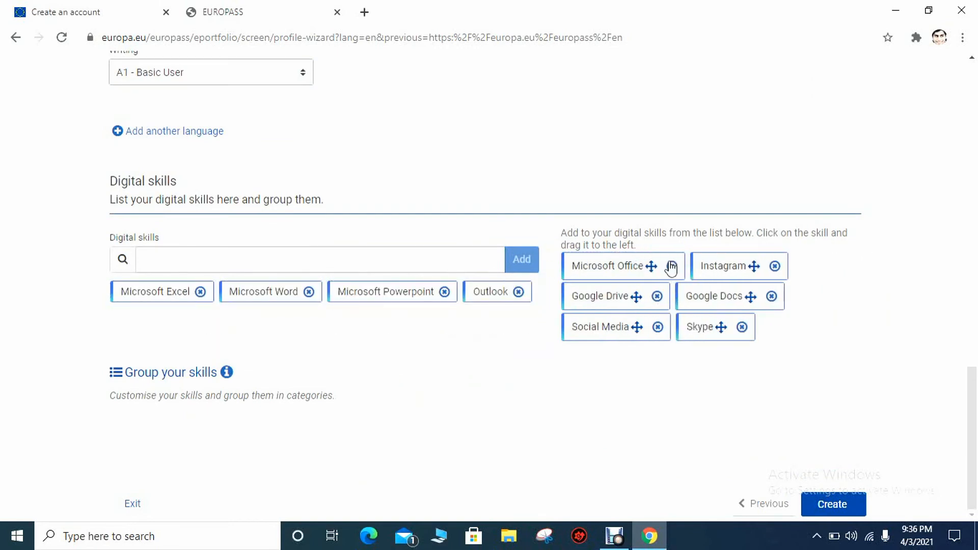
left_click_drag(614, 266, 527, 291)
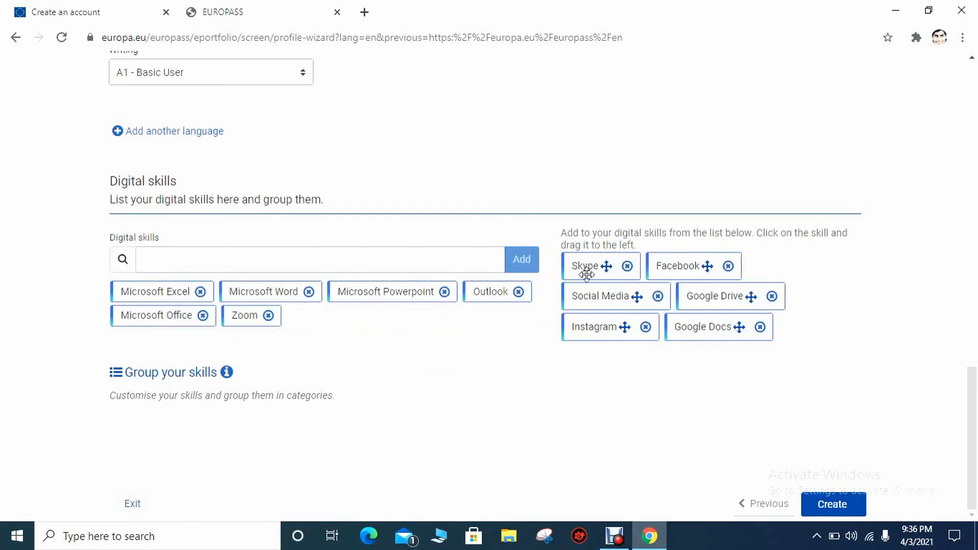
left_click_drag(586, 274, 461, 303)
left_click_drag(649, 275, 473, 313)
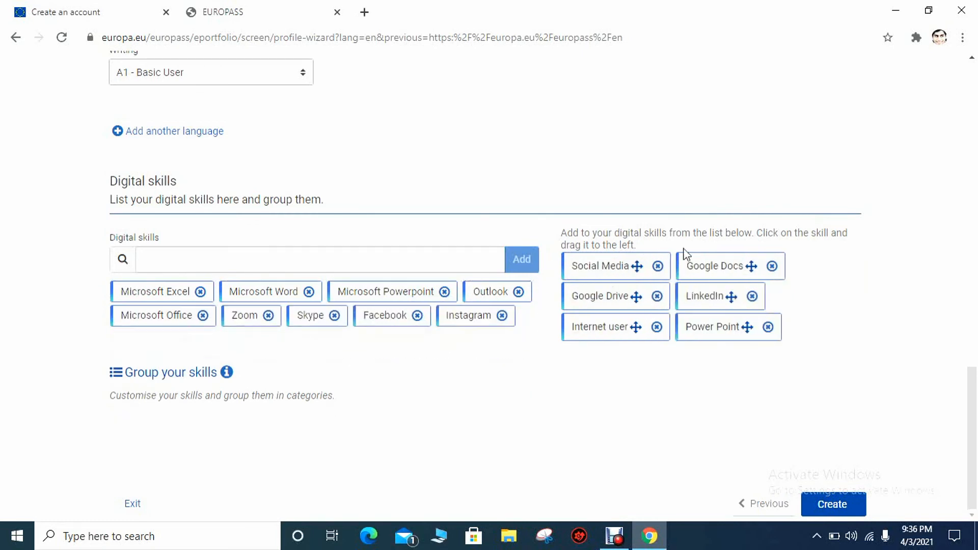
left_click_drag(637, 266, 489, 313)
left_click_drag(752, 266, 488, 315)
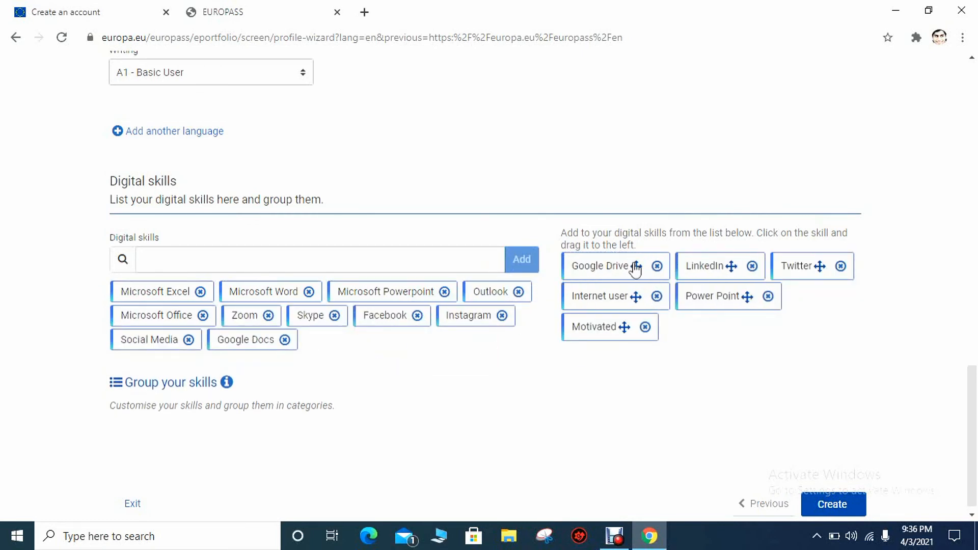
left_click(640, 276)
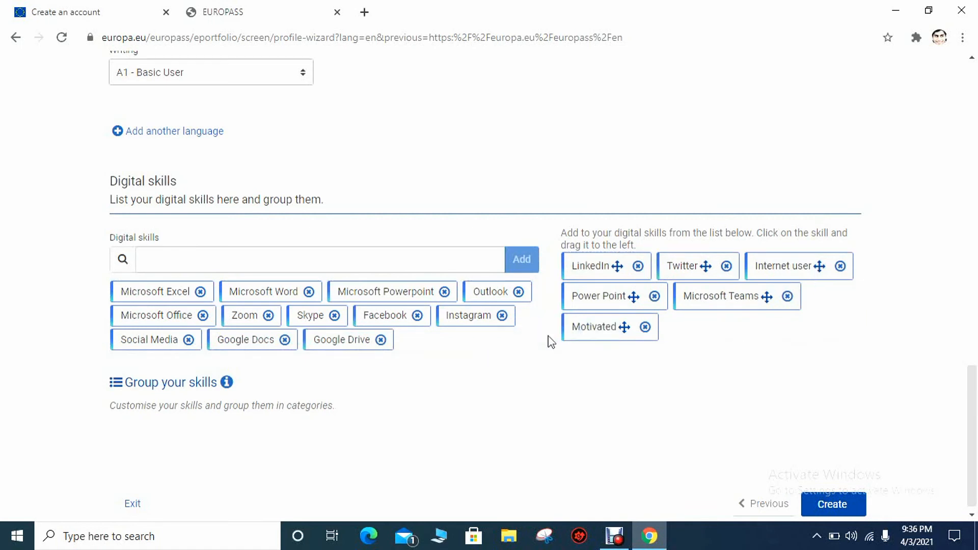
left_click_drag(819, 273, 535, 356)
Add Team-work, Decision-making, Motivated, Analytical skills, Gmail, WhatsApp, Presenting, Power Point and similar skills
left_click_drag(680, 328, 511, 353)
left_click_drag(722, 328, 519, 367)
left_click_drag(639, 336, 510, 364)
left_click_drag(646, 269, 153, 415)
left_click_drag(635, 292, 469, 397)
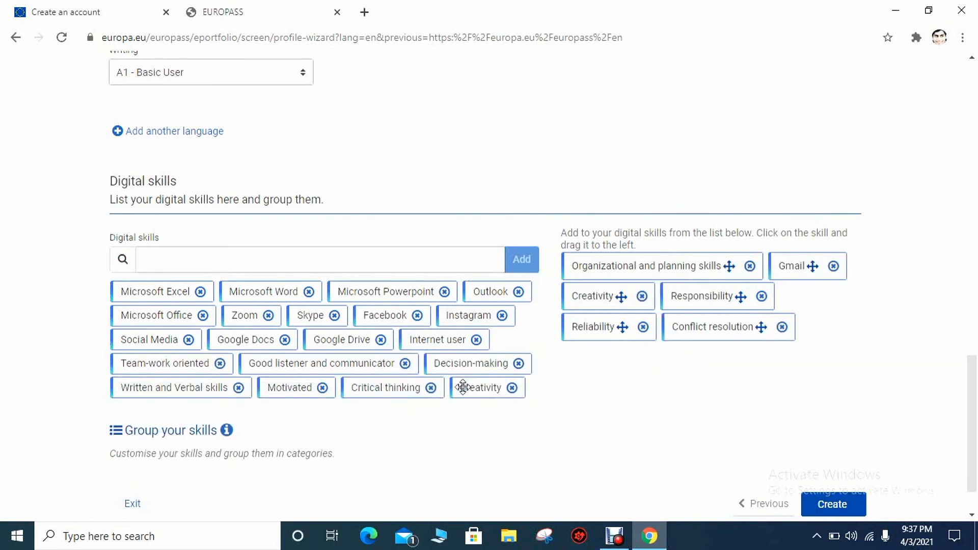
left_click_drag(638, 267, 459, 400)
left_click_drag(811, 298, 456, 415)
left_click_drag(645, 329, 456, 426)
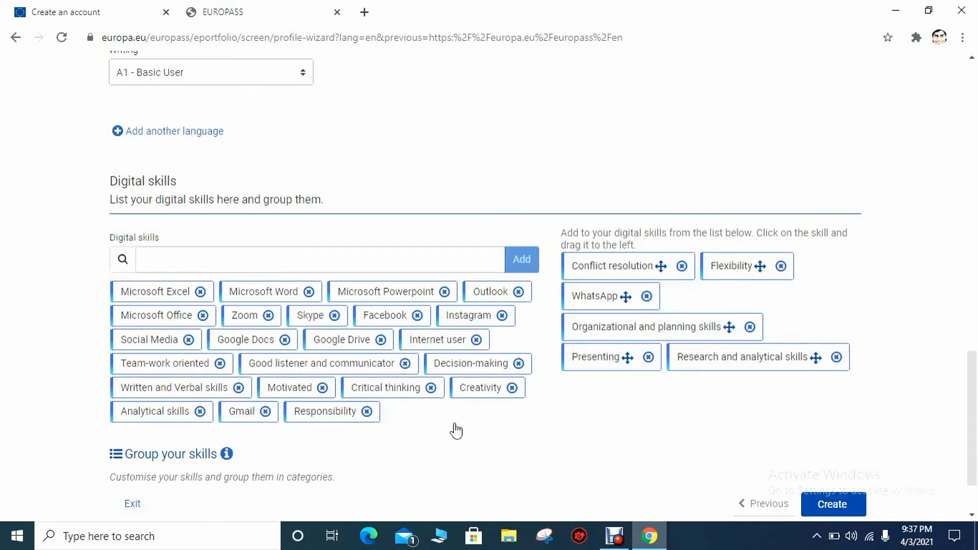
left_click_drag(623, 297, 417, 429)
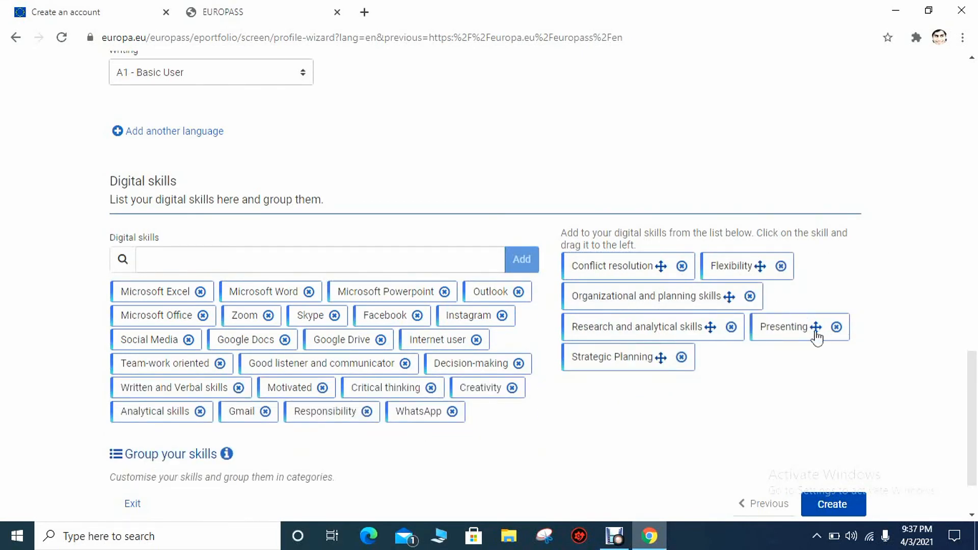
left_click_drag(817, 338, 438, 437)
left_click_drag(764, 326, 475, 441)
left_click_drag(733, 265, 413, 444)
Add Strategic Planning, Detail-Oriented, Good time management, Teamwork, Good Communication, Reliability and Problem-solving
scroll(729, 371, "down", 2)
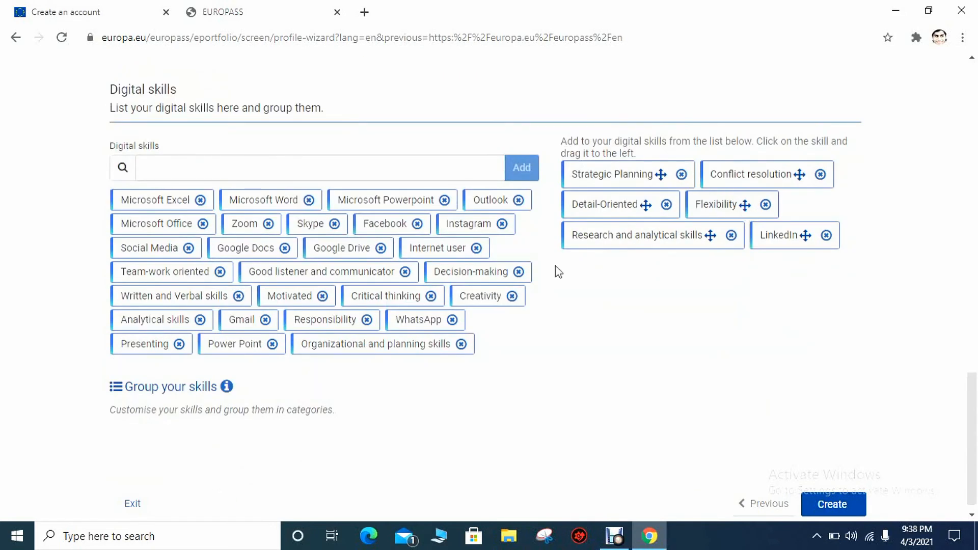
left_click_drag(644, 164, 420, 365)
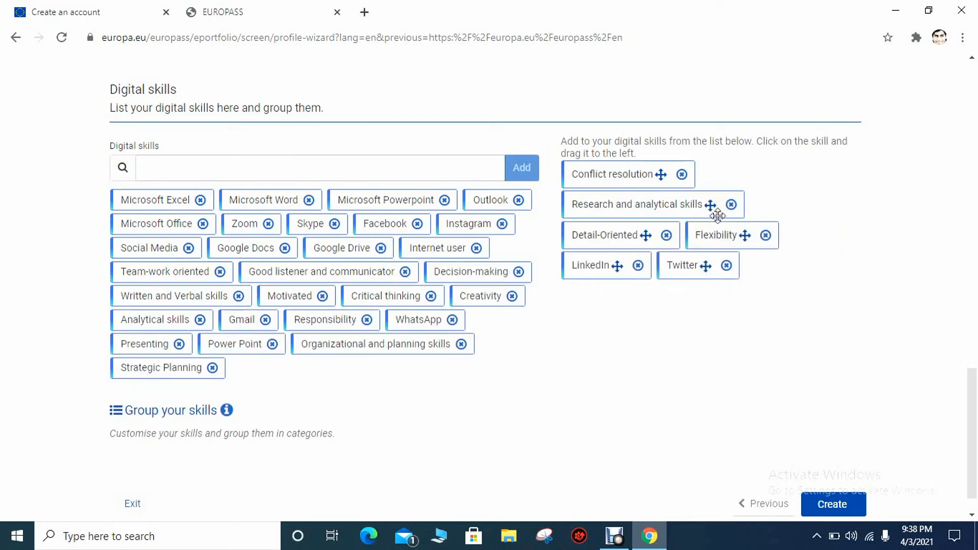
left_click_drag(610, 251, 466, 390)
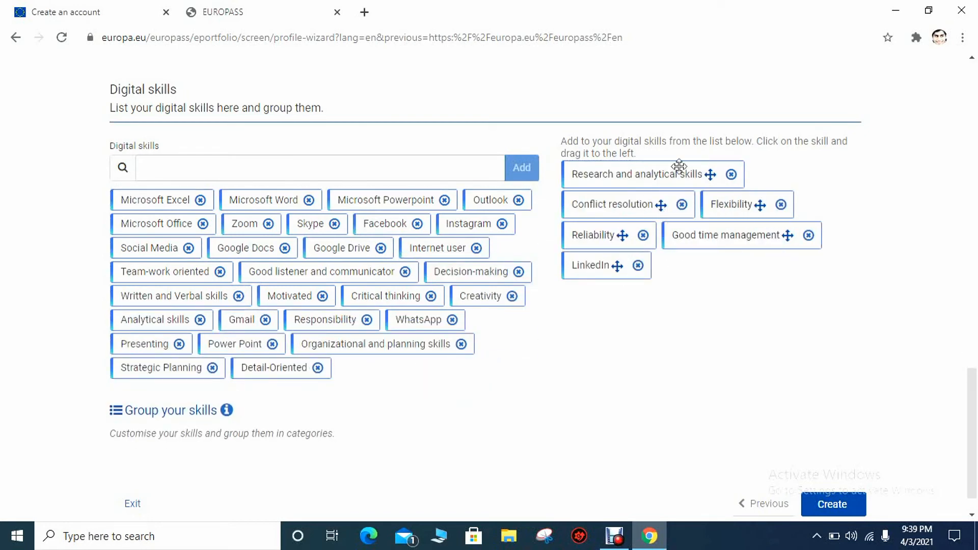
left_click_drag(785, 228, 571, 362)
left_click_drag(782, 232, 463, 353)
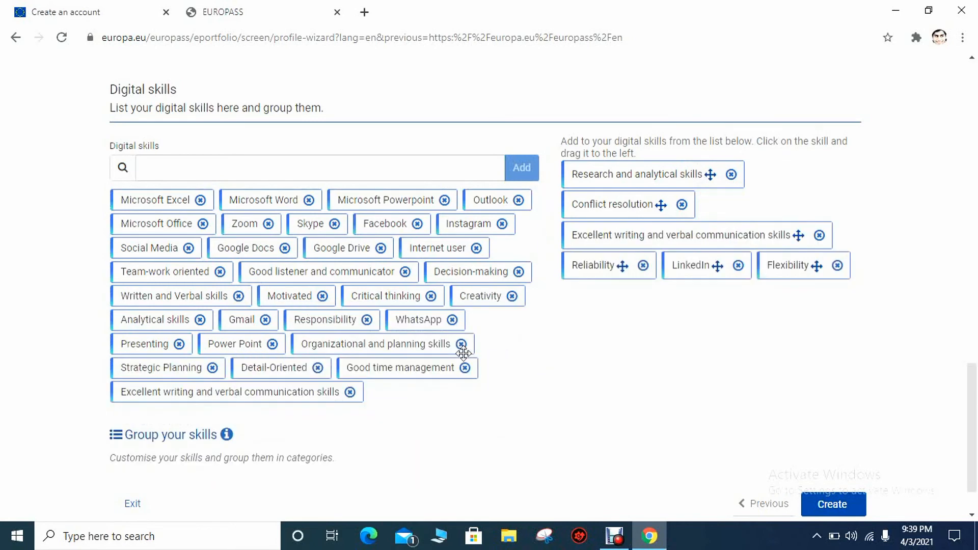
left_click_drag(718, 233, 402, 424)
left_click_drag(706, 181, 522, 340)
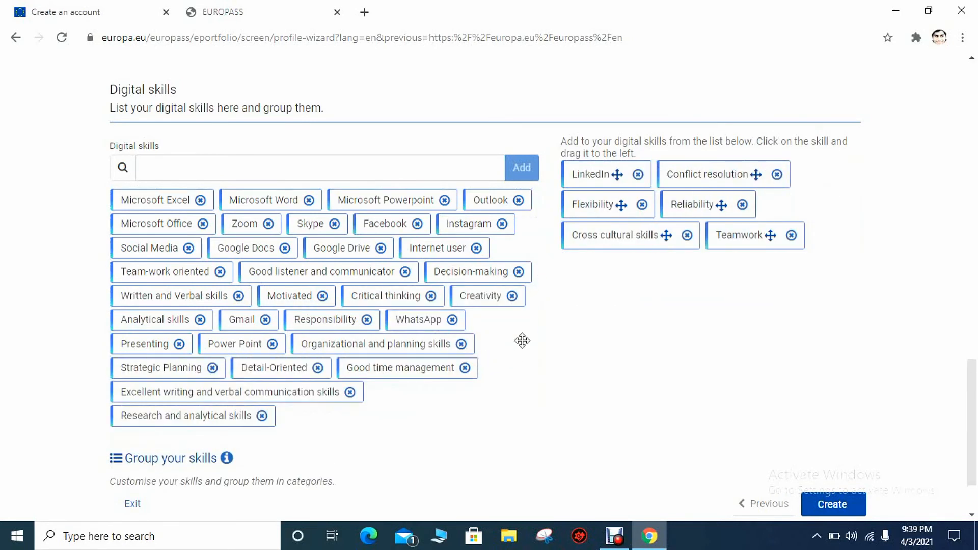
left_click_drag(754, 235, 510, 366)
left_click_drag(600, 234, 483, 353)
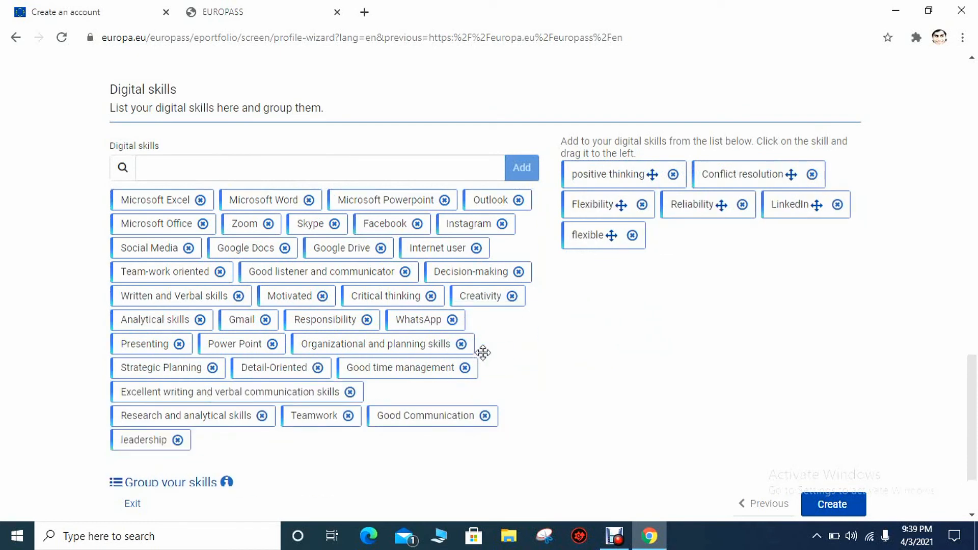
left_click_drag(724, 213, 433, 445)
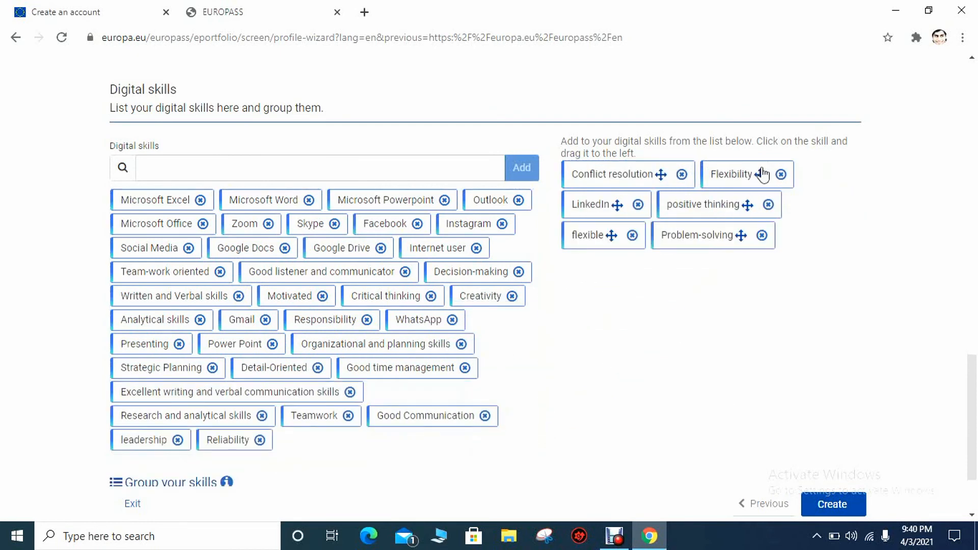
left_click_drag(744, 243, 443, 442)
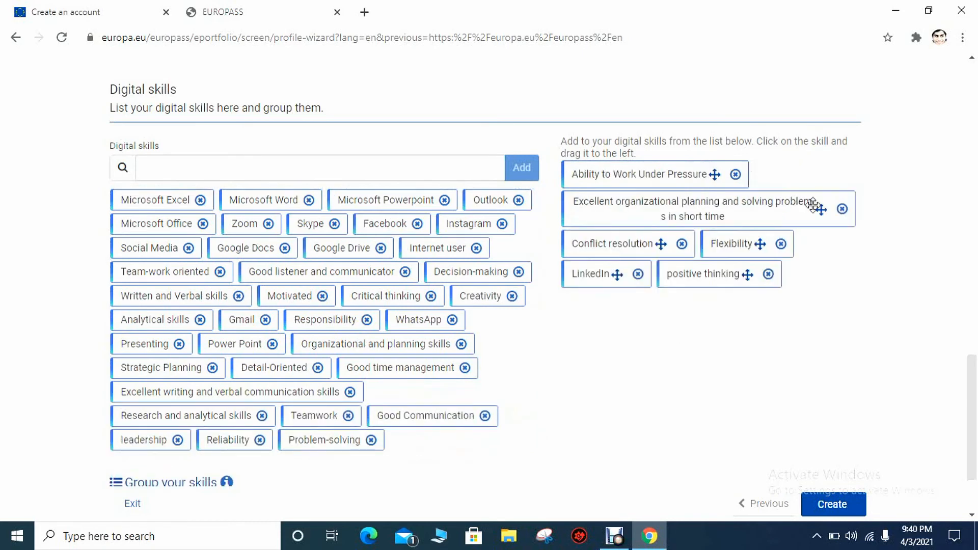
left_click_drag(788, 231, 481, 437)
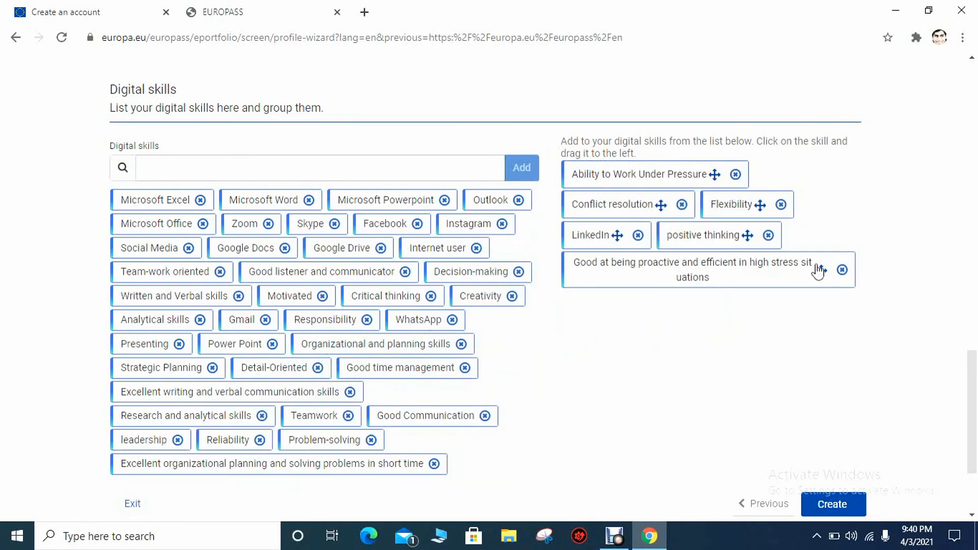
Add Ability to Work Under Pressure, positive thinking, Research and Communications to Digital skills
left_click_drag(820, 271, 660, 383)
left_click_drag(714, 178, 434, 466)
left_click_drag(653, 275, 484, 387)
left_click_drag(715, 276, 474, 403)
left_click_drag(657, 306, 493, 407)
left_click_drag(733, 244, 484, 397)
left_click_drag(603, 305, 448, 408)
left_click_drag(964, 368, 964, 398)
Add Friendly, Empathic listener, flexible, Active listening, Efficient multi-tasking and Presentation and negotiation skills
left_click_drag(768, 151, 449, 408)
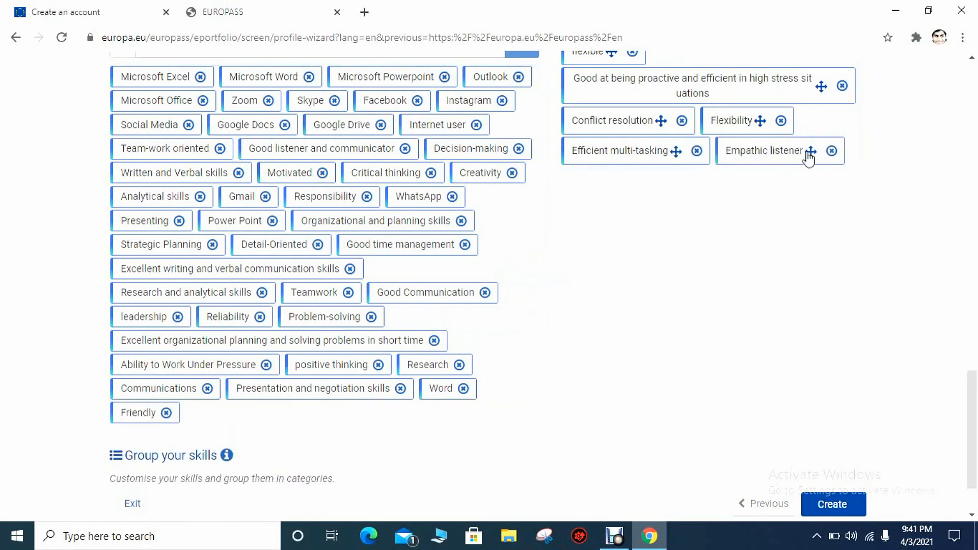
left_click_drag(810, 153, 438, 410)
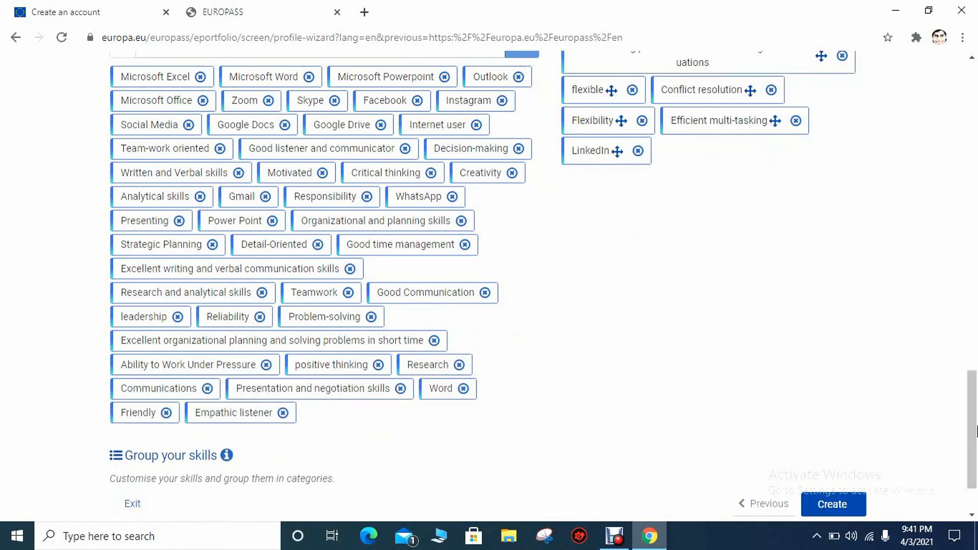
left_click_drag(977, 431, 976, 421)
left_click_drag(614, 125, 399, 438)
left_click_drag(800, 185, 443, 414)
left_click_drag(774, 154, 535, 453)
left_click(631, 262)
left_click_drag(733, 116, 502, 469)
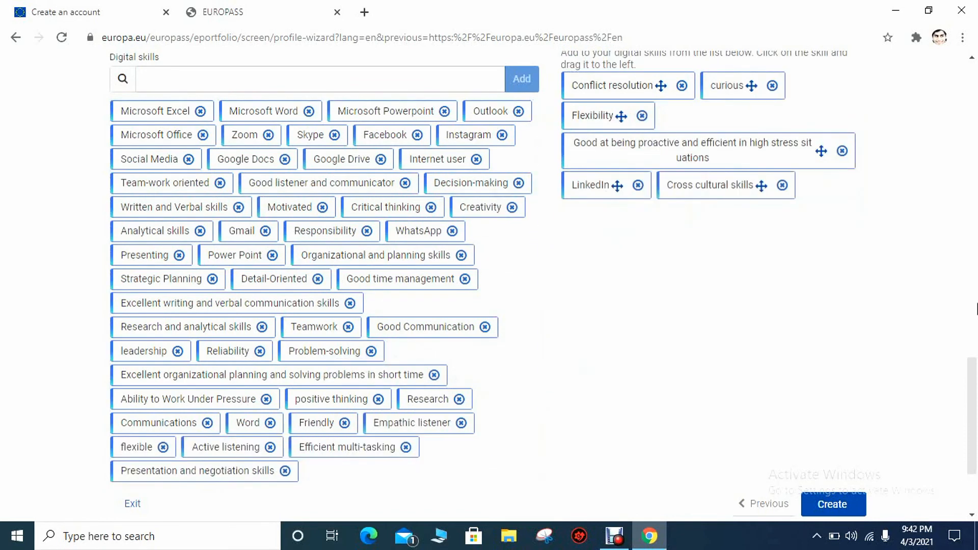
left_click_drag(974, 365, 966, 463)
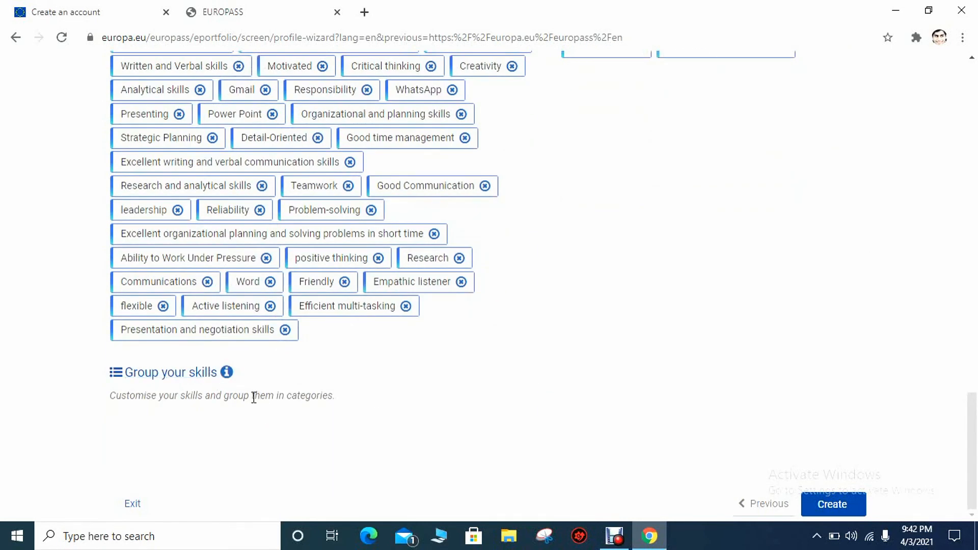
Discard the empty skill group under Group your skills and create the profile
left_click(194, 373)
left_click_drag(972, 415, 971, 461)
left_click(286, 326)
type("m")
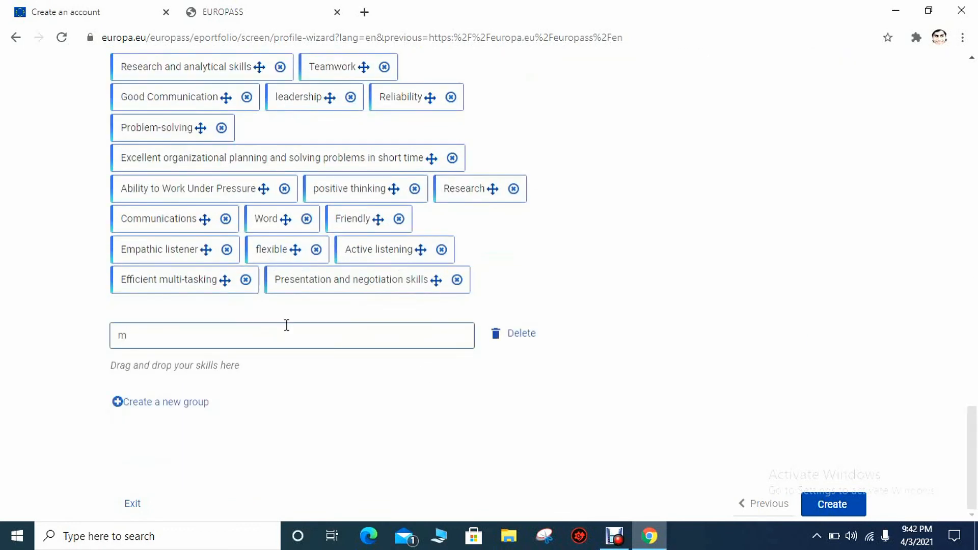
left_click(521, 336)
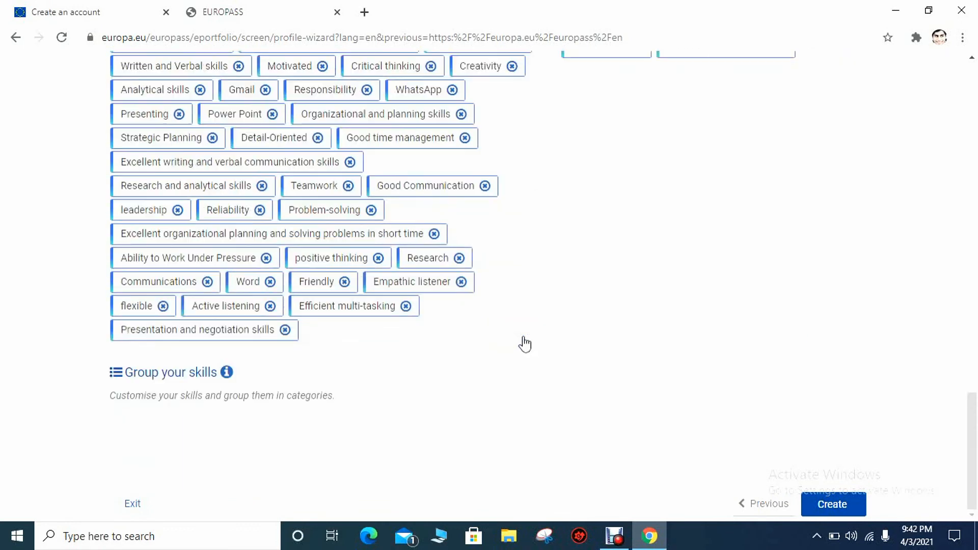
left_click(835, 504)
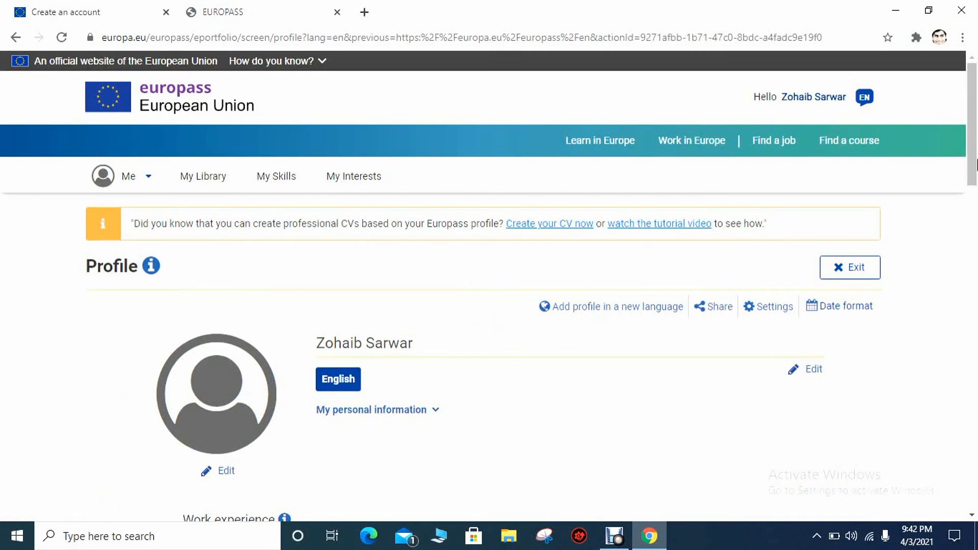
Scroll the new profile page down past its header
left_click_drag(976, 164, 977, 185)
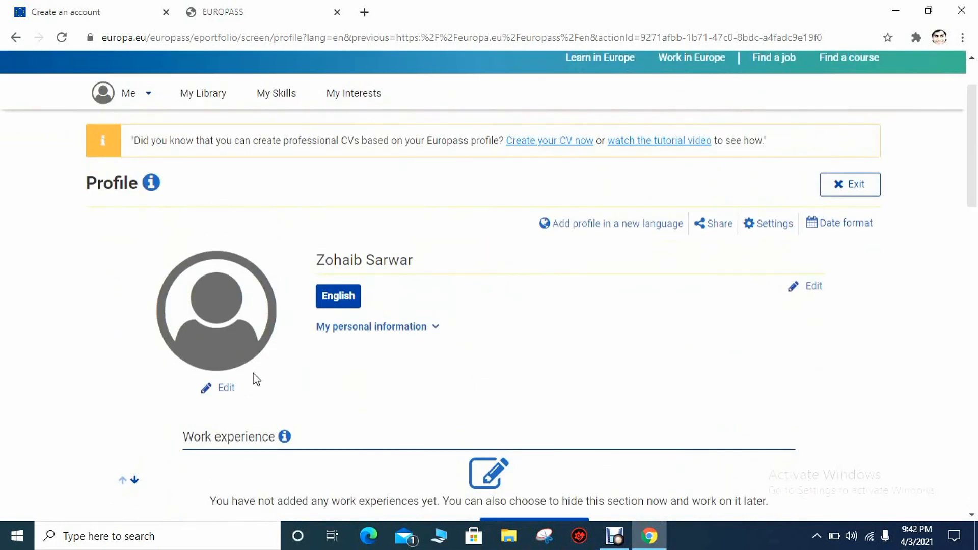
Upload the downloaded portrait, crop it around the face, and save it as the profile picture
left_click(229, 389)
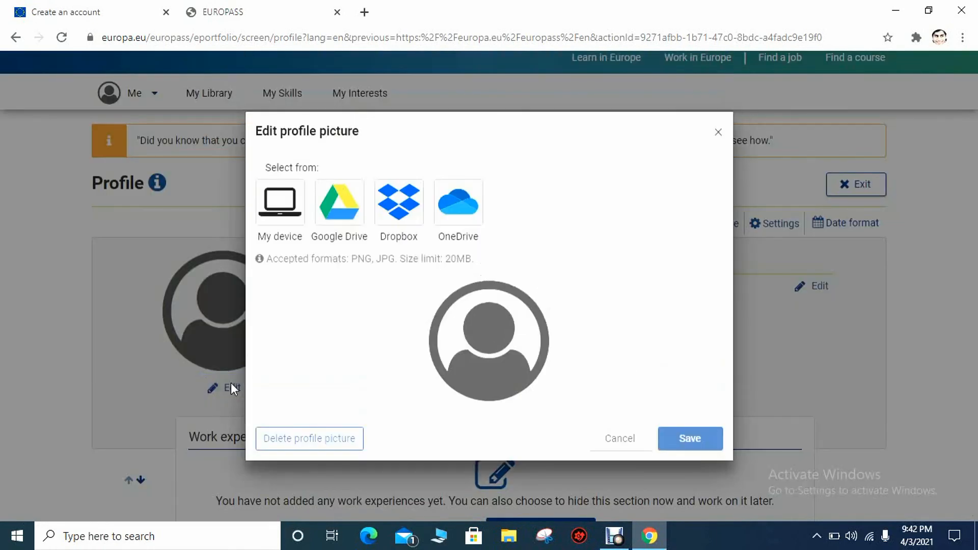
left_click(281, 202)
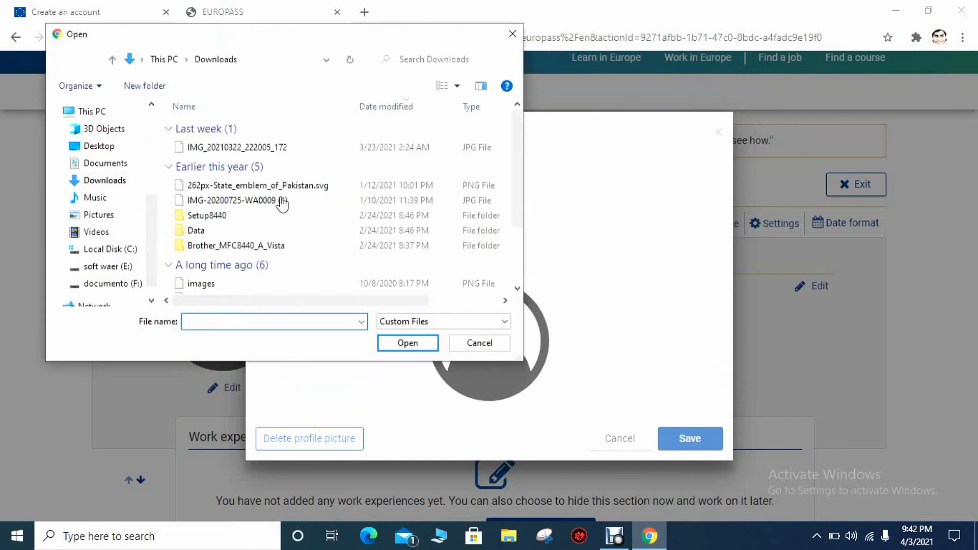
left_click(282, 202)
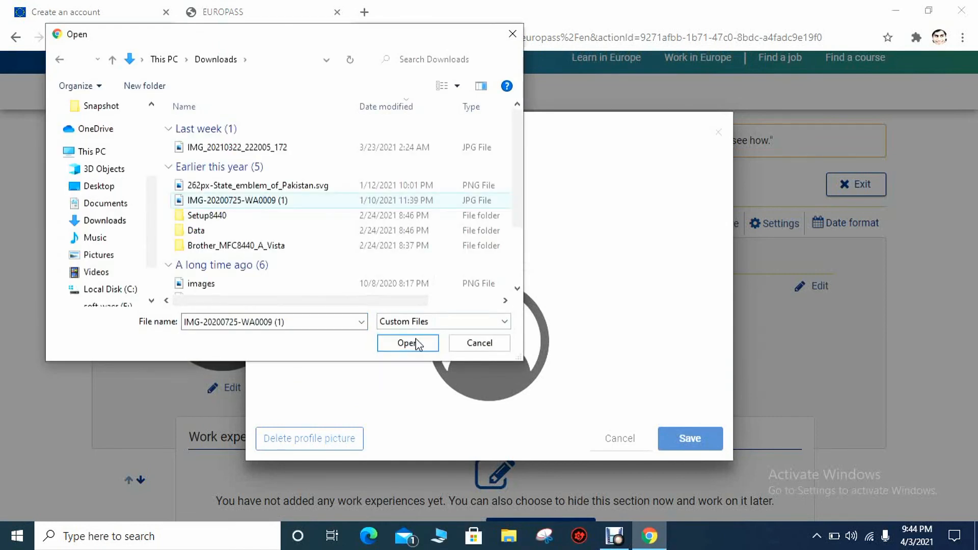
left_click(407, 343)
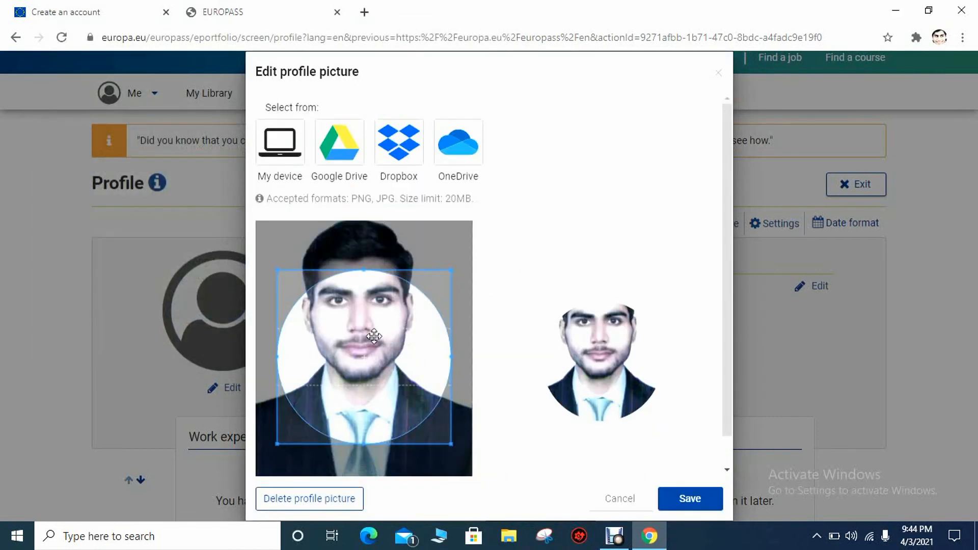
scroll(373, 336, "down", 5)
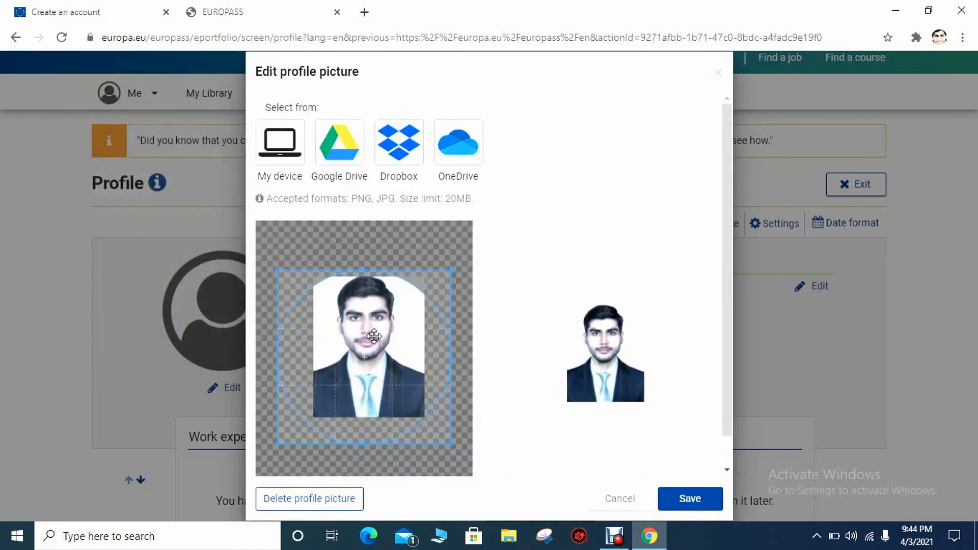
scroll(360, 353, "up", 1)
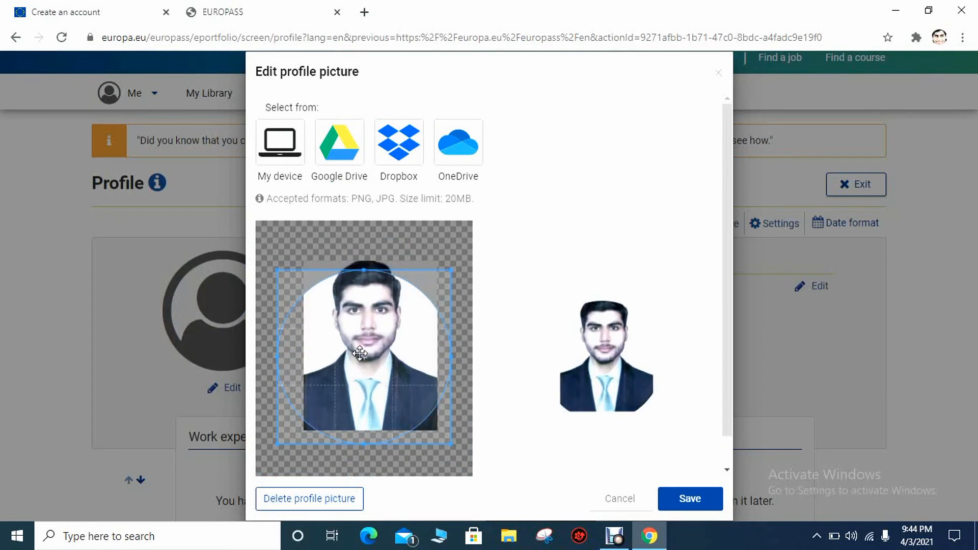
left_click_drag(366, 347, 370, 338)
left_click_drag(453, 438, 443, 427)
left_click_drag(362, 360, 377, 362)
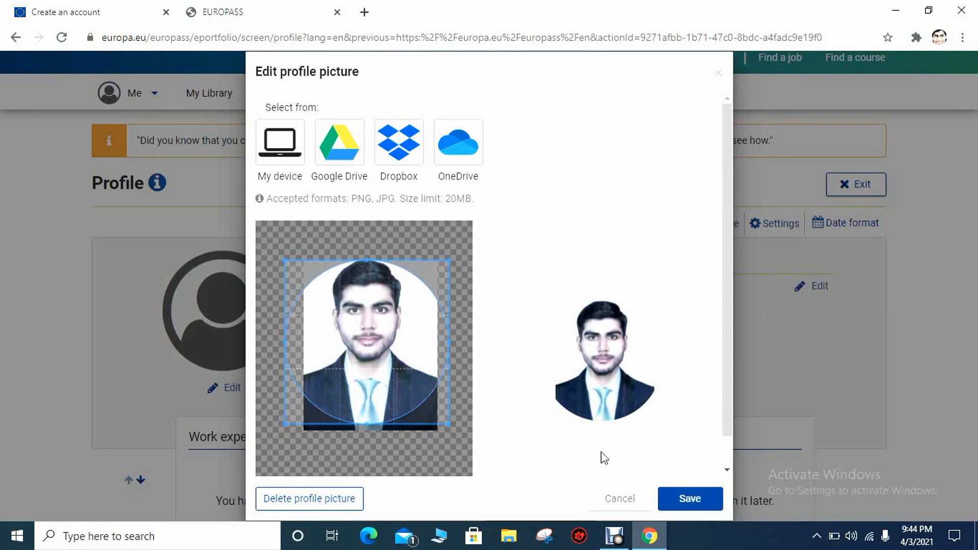
left_click_drag(374, 343, 374, 340)
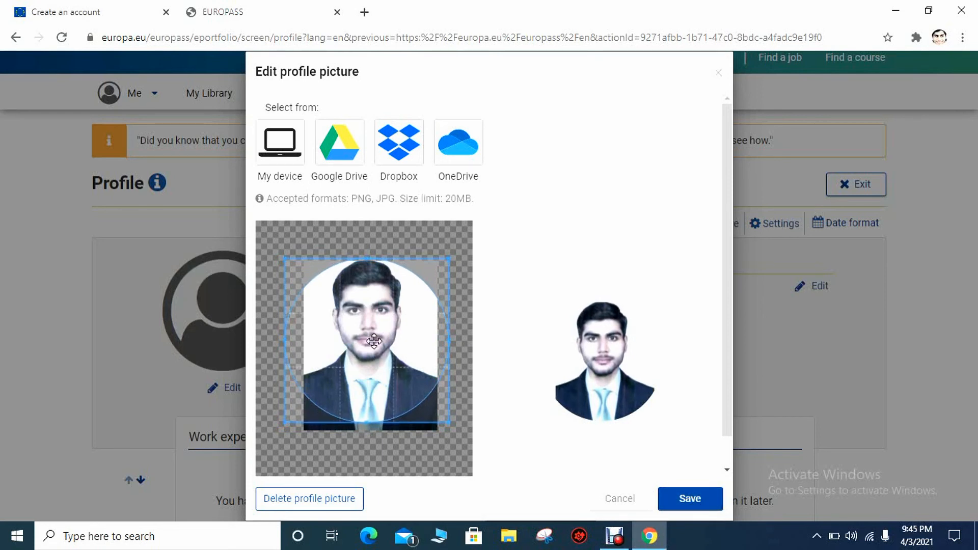
left_click(719, 503)
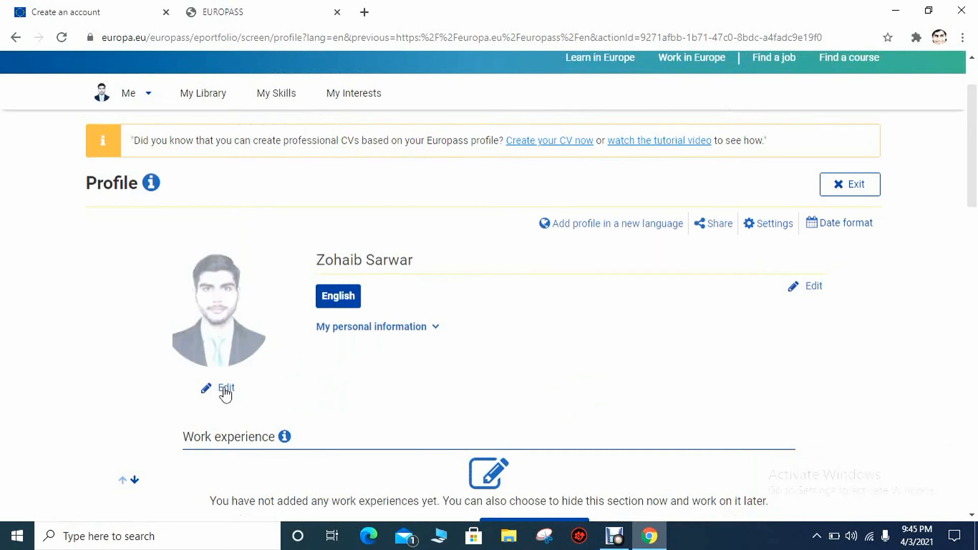
Re-crop the profile picture slightly around the face and save it again
left_click(224, 388)
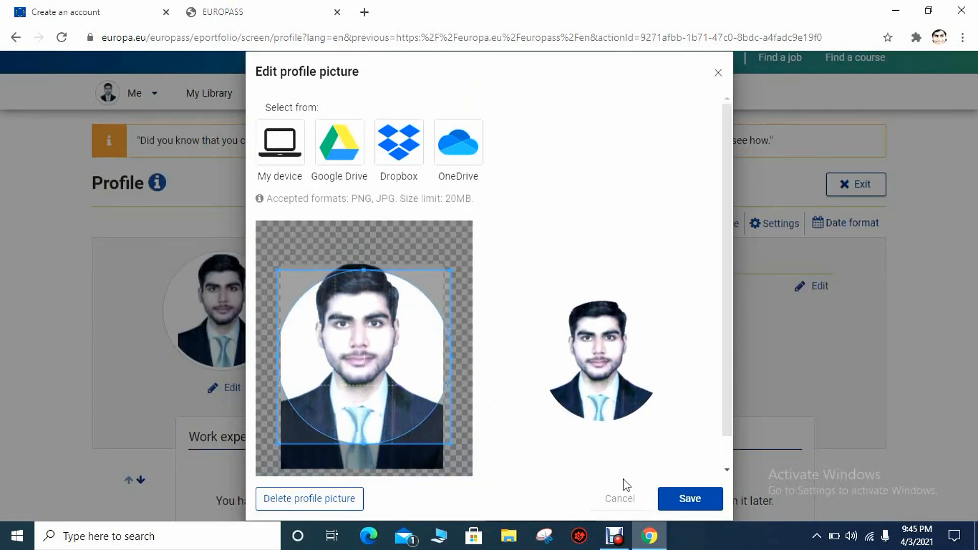
left_click_drag(369, 378, 370, 369)
left_click(693, 502)
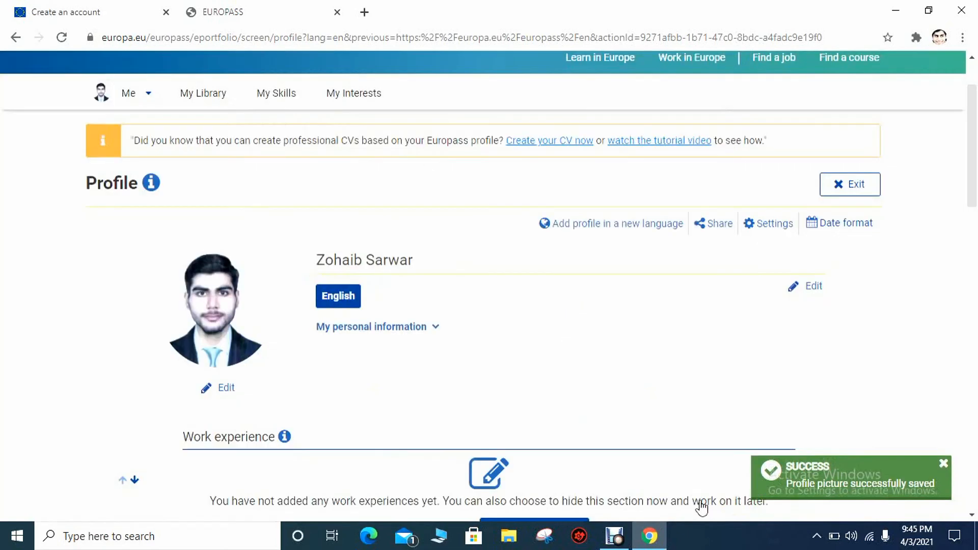
mouse_move(972, 163)
left_mouse_down()
mouse_move(938, 475)
mouse_move(967, 427)
mouse_move(976, 180)
left_mouse_up()
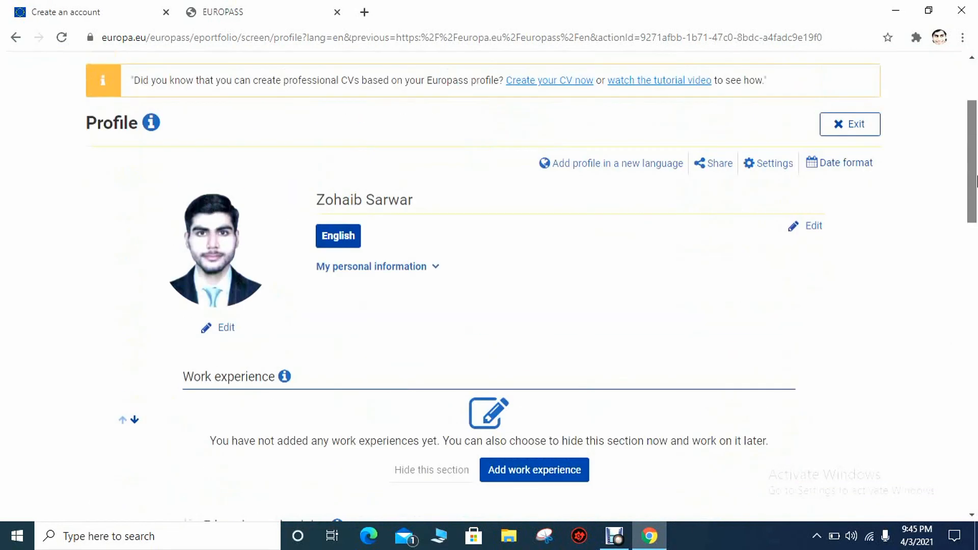
left_click_drag(976, 127, 964, 214)
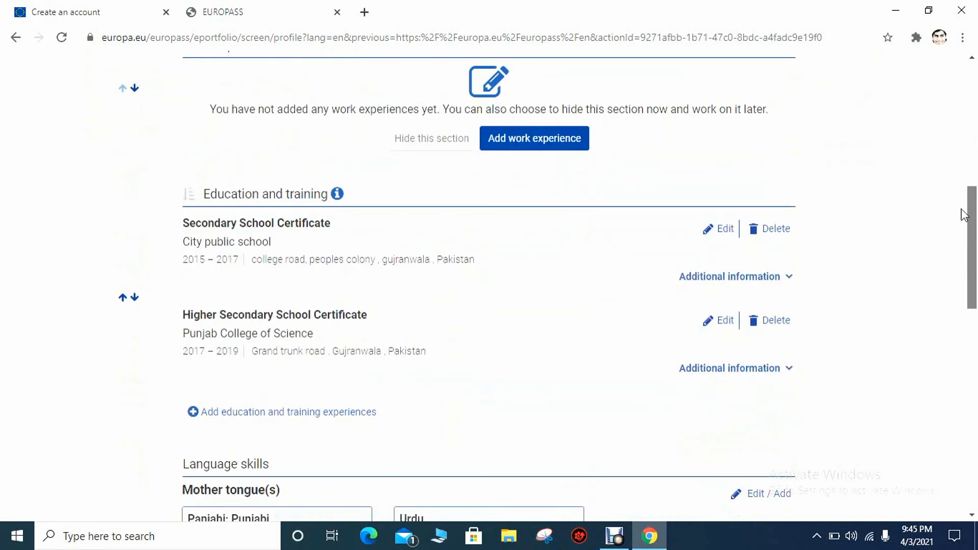
left_click_drag(964, 216, 903, 418)
Look through the Add new section types, then cancel without adding a section
left_click(447, 442)
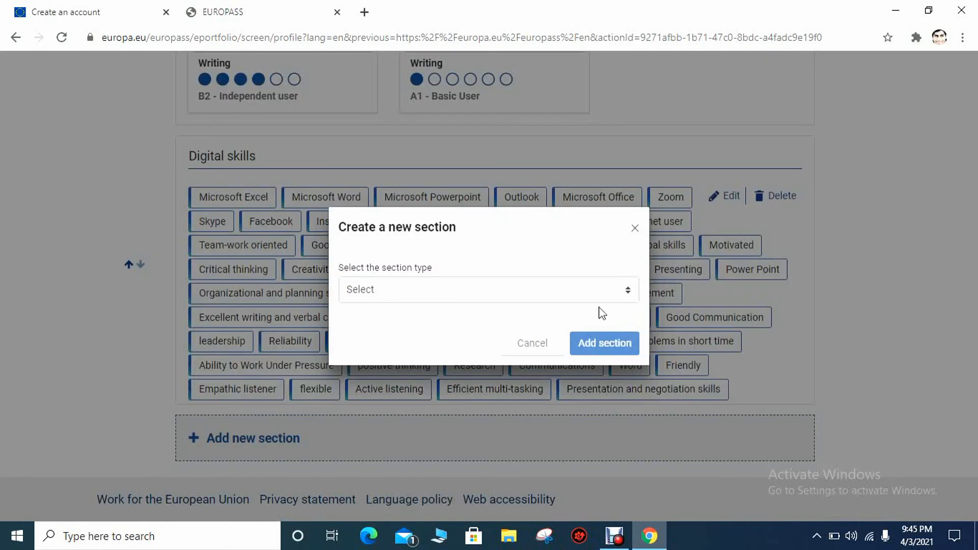
left_click(618, 294)
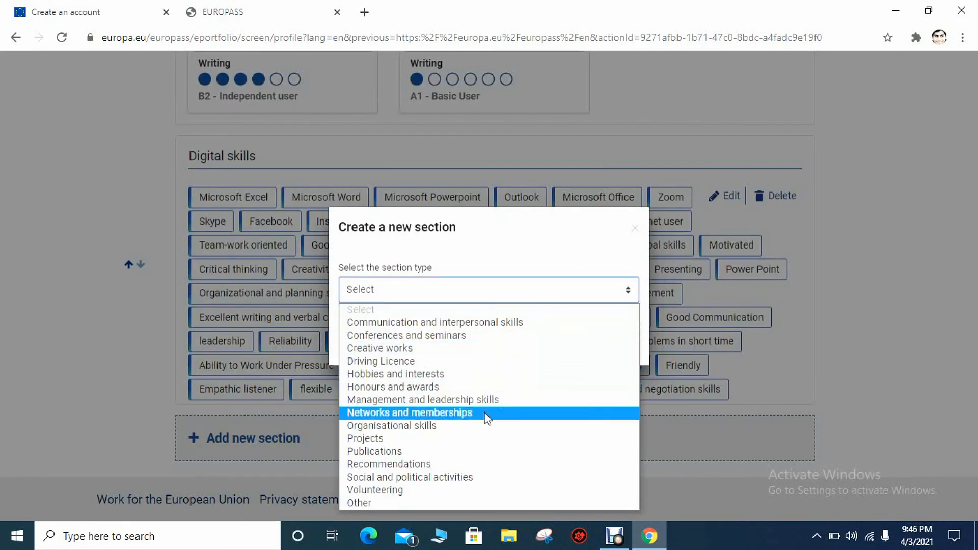
left_click(637, 230)
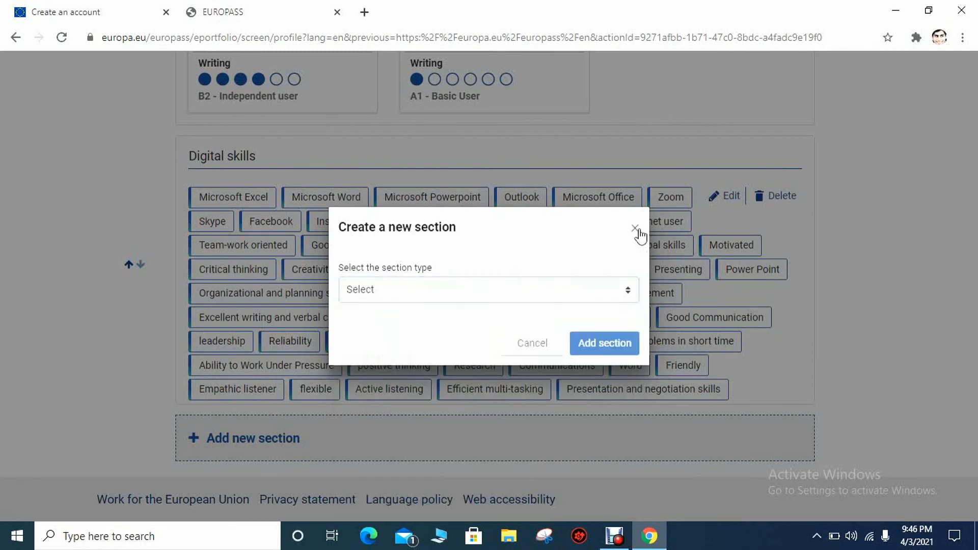
left_click(637, 231)
Hide the empty Work experience section and confirm the removal
left_click_drag(973, 408, 969, 199)
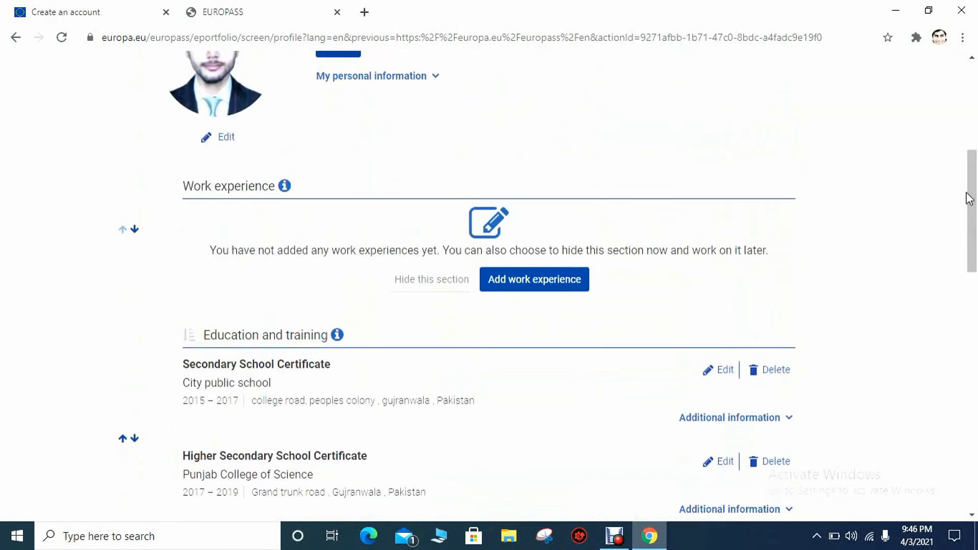
left_click(402, 279)
left_click(689, 338)
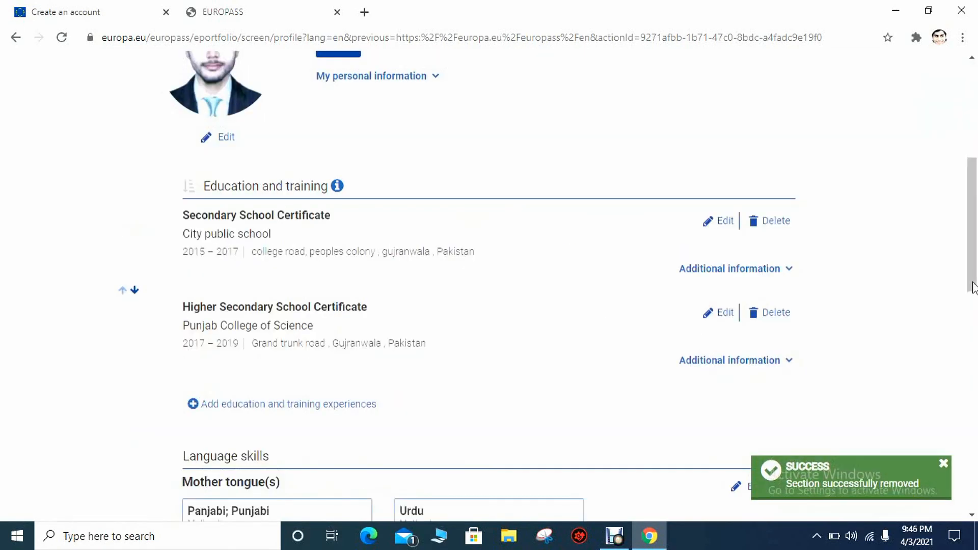
scroll(949, 294, "down", 15)
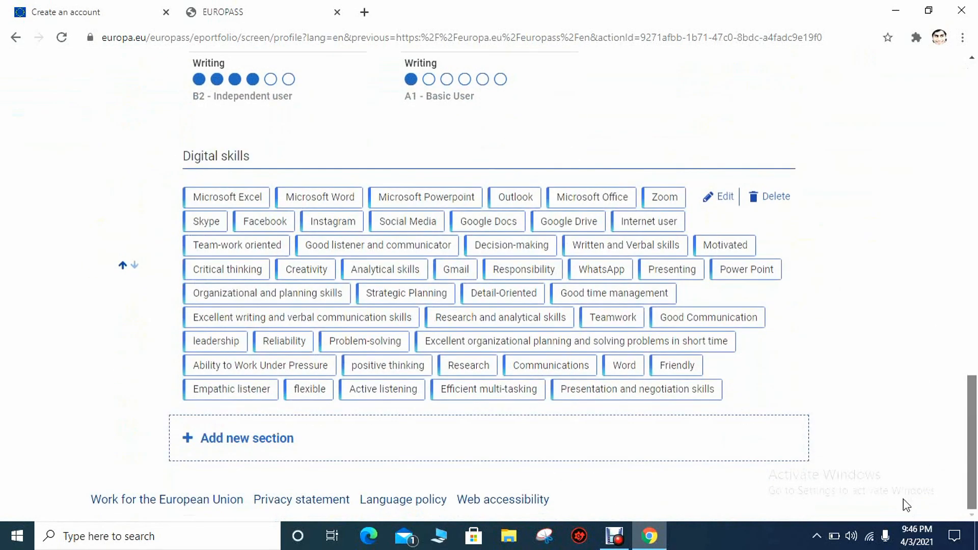
left_click_drag(975, 415, 945, 119)
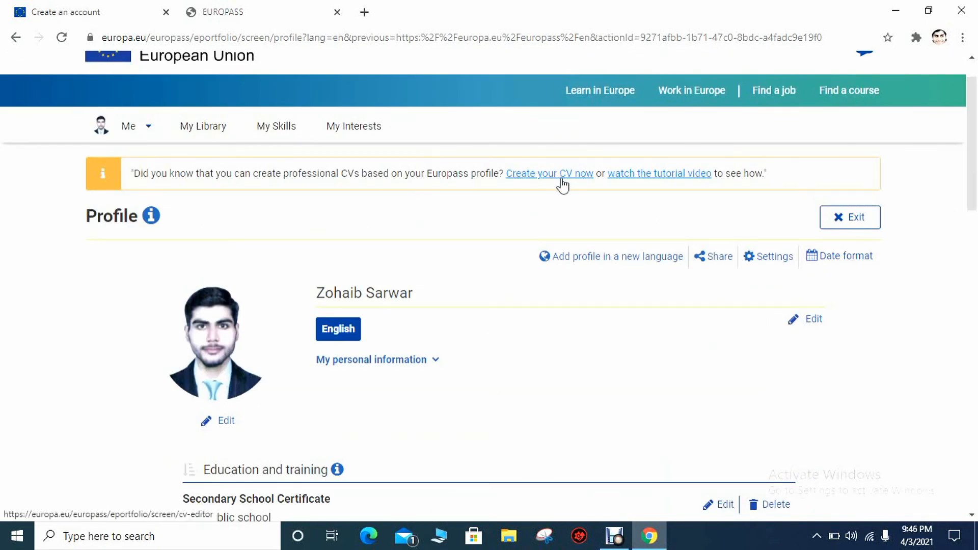
Exit the profile editor and open the full profile from the dashboard
left_click_drag(974, 162, 975, 184)
left_click(855, 138)
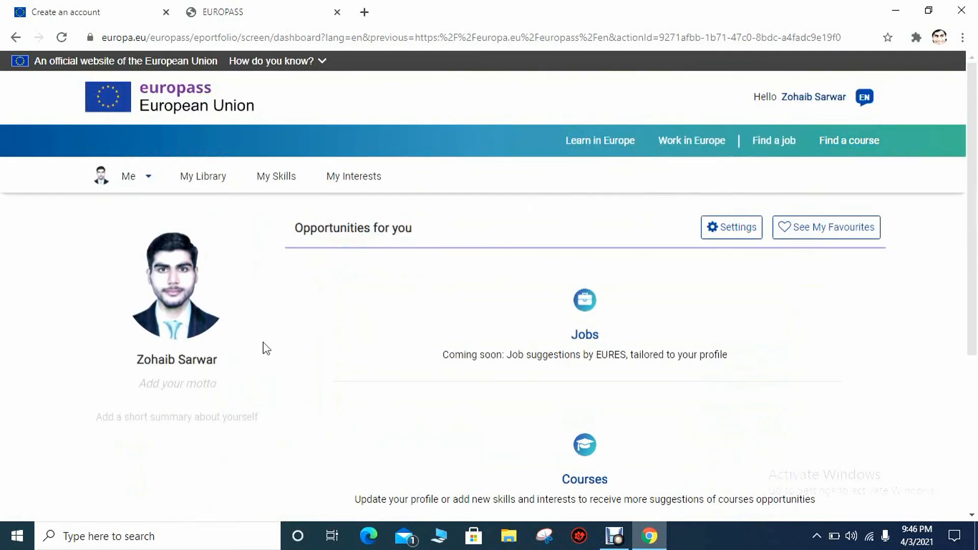
scroll(959, 382, "down", 2)
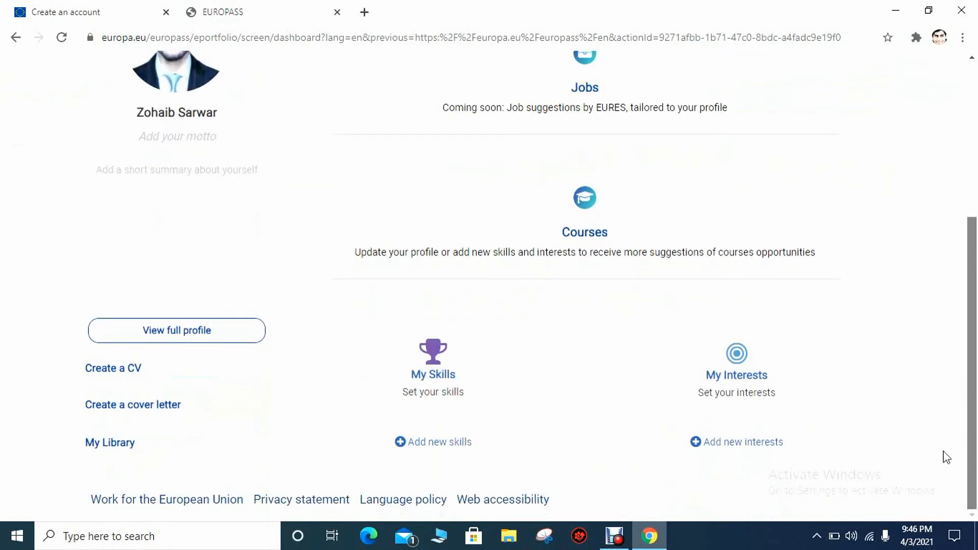
left_click_drag(969, 447, 975, 321)
scroll(958, 352, "down", 1)
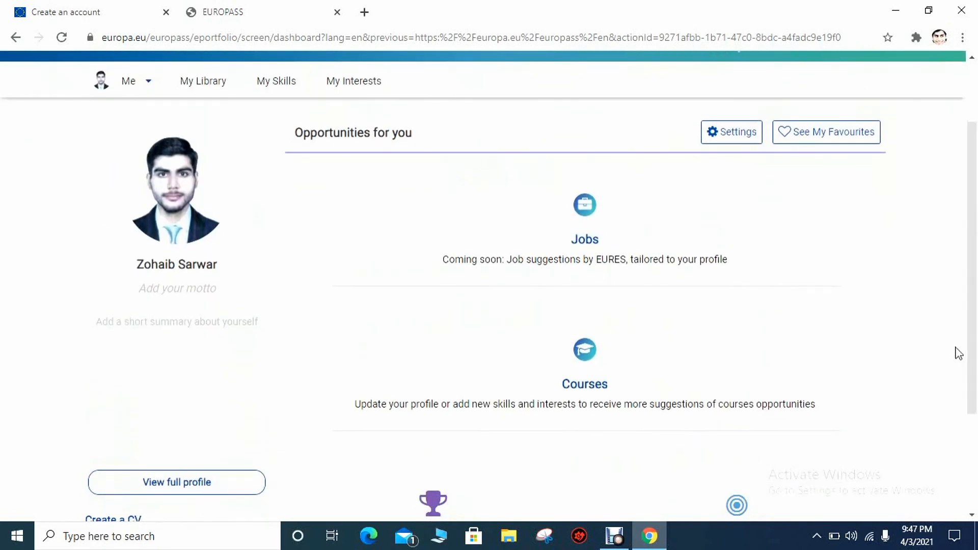
left_click(179, 488)
Launch the Share wizard from the top of the profile page
scroll(958, 305, "down", 10)
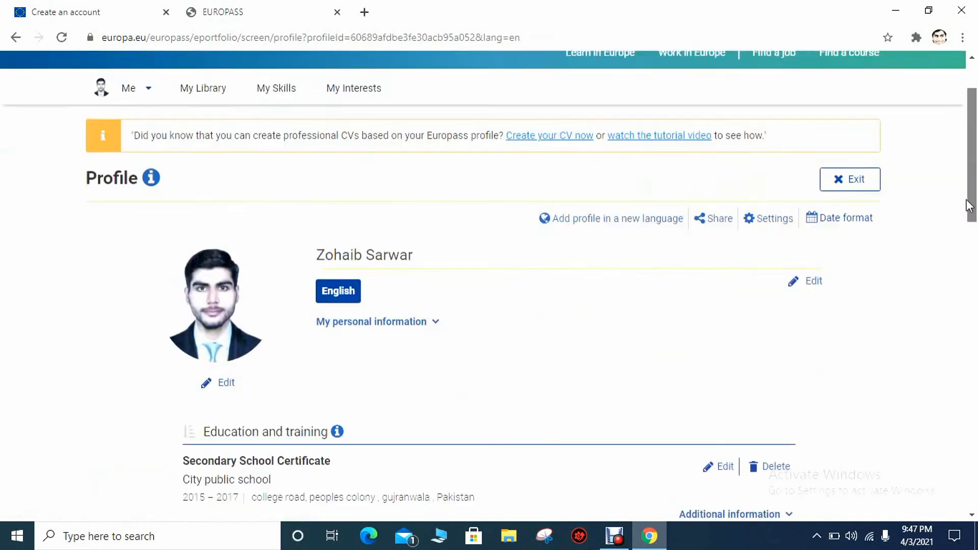
left_click_drag(946, 390, 974, 214)
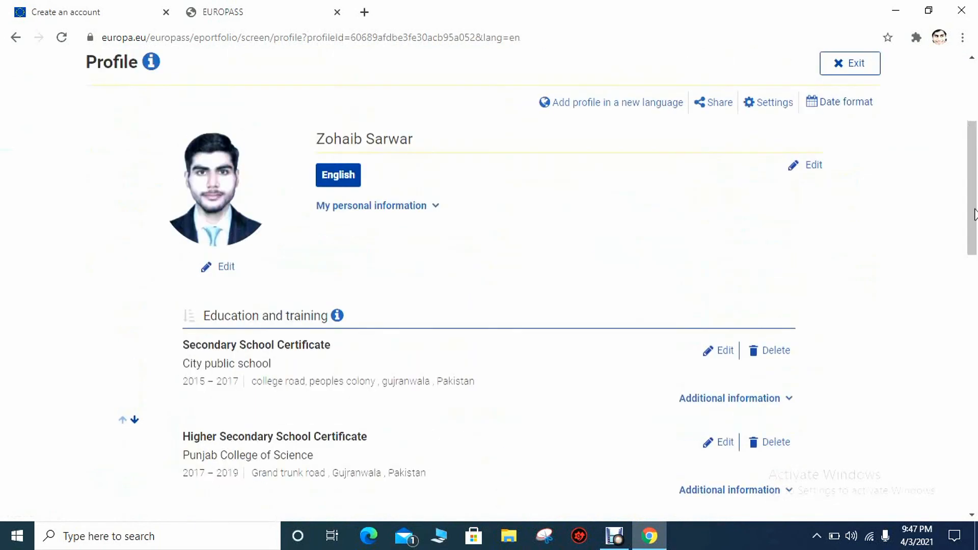
left_click(708, 110)
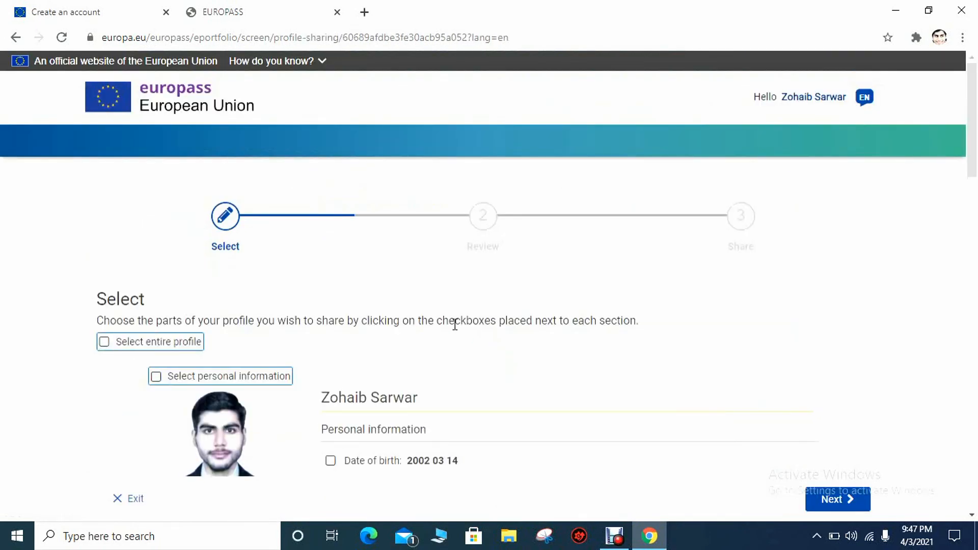
Select the entire profile for sharing and continue to Review
left_click(105, 342)
scroll(954, 300, "down", 20)
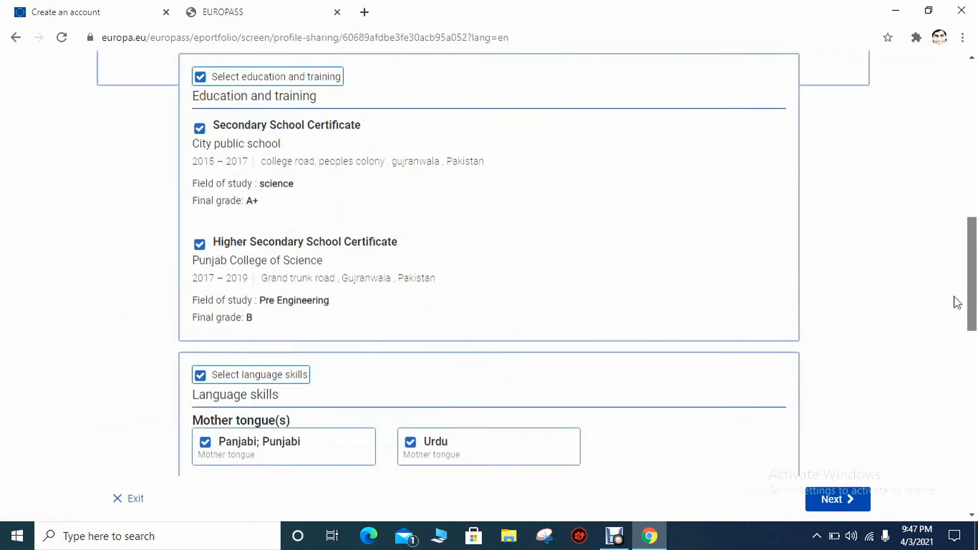
left_click(849, 499)
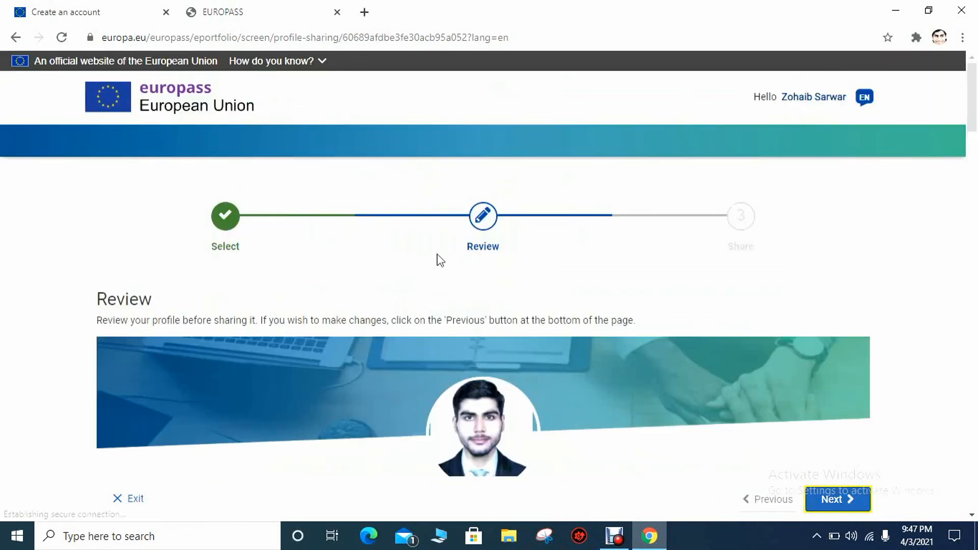
Review the shared profile and proceed to the Share step
scroll(949, 187, "down", 15)
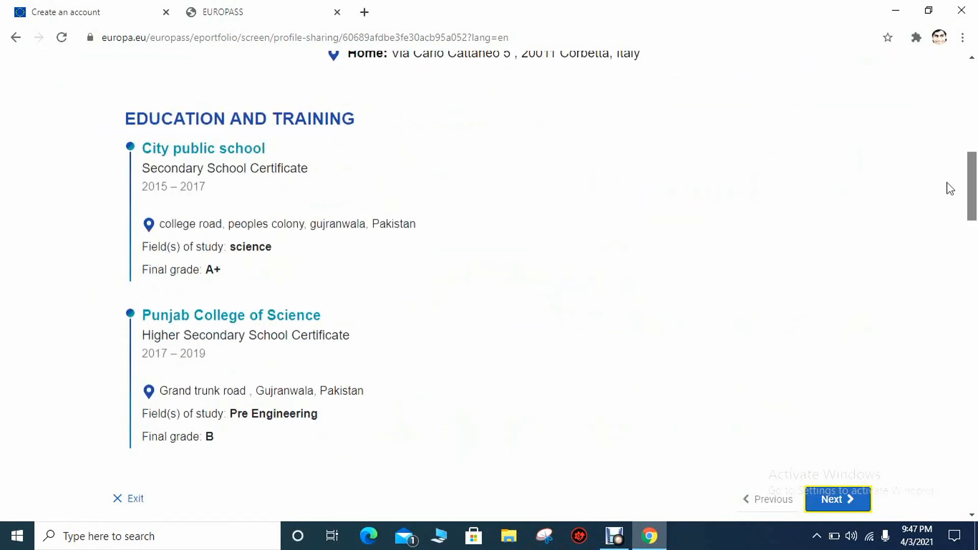
scroll(911, 347, "down", 6)
scroll(932, 265, "up", 20)
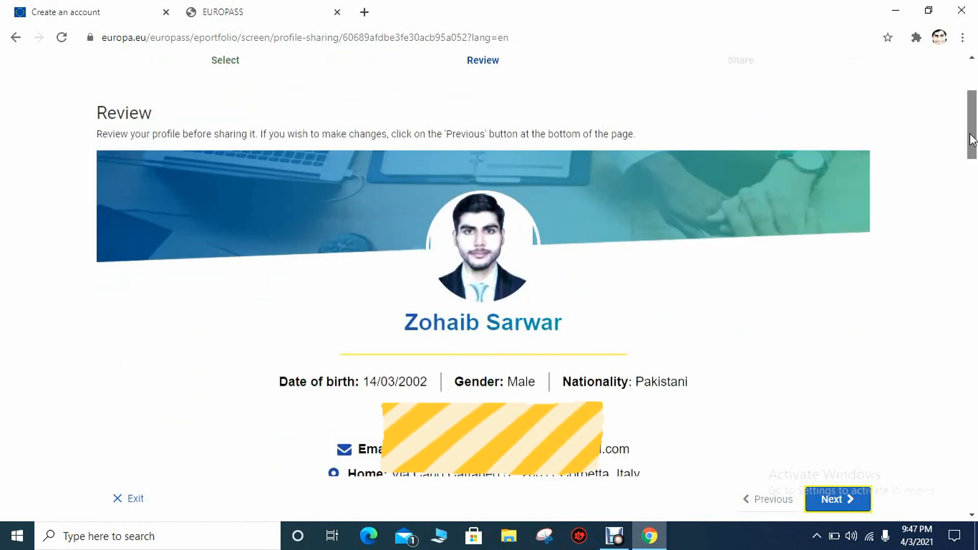
scroll(972, 147, "up", 3)
left_click(841, 499)
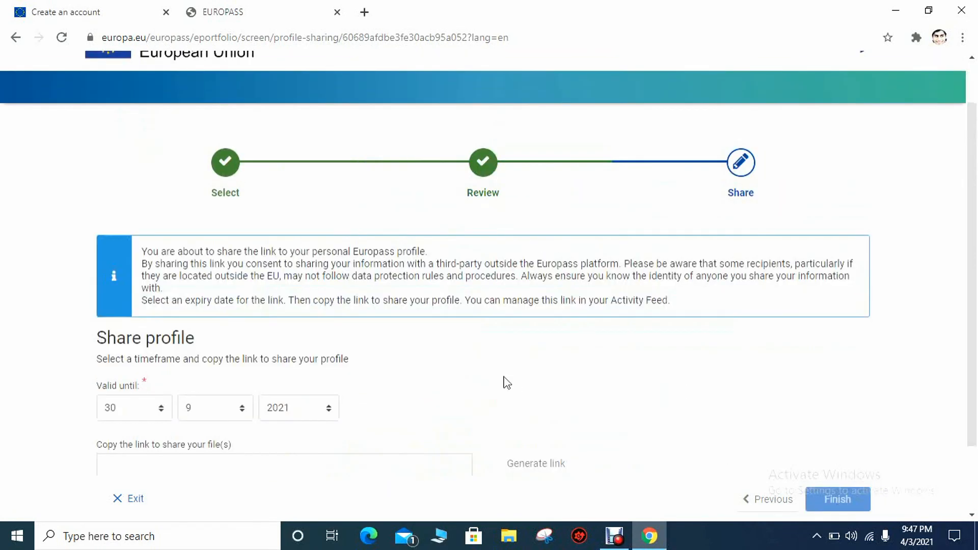
Generate the profile link valid until 30/9/2021, copy it, and close Chrome confirming Leave
left_click_drag(972, 260, 971, 307)
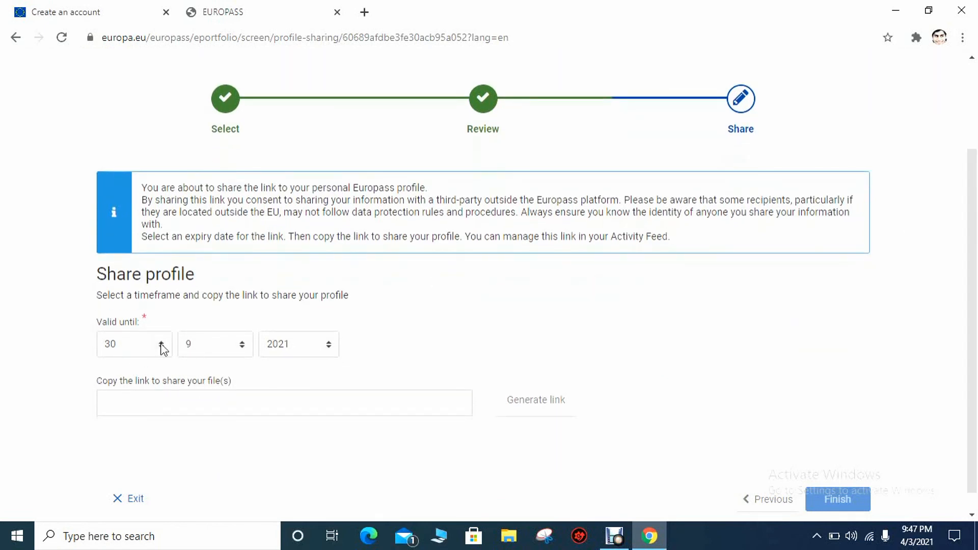
left_click(555, 410)
left_click(451, 406)
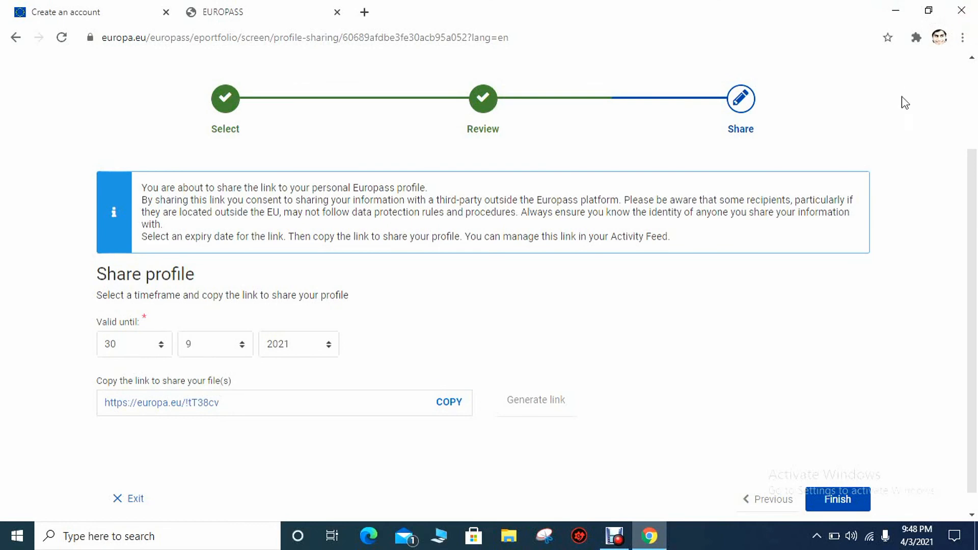
left_click(961, 10)
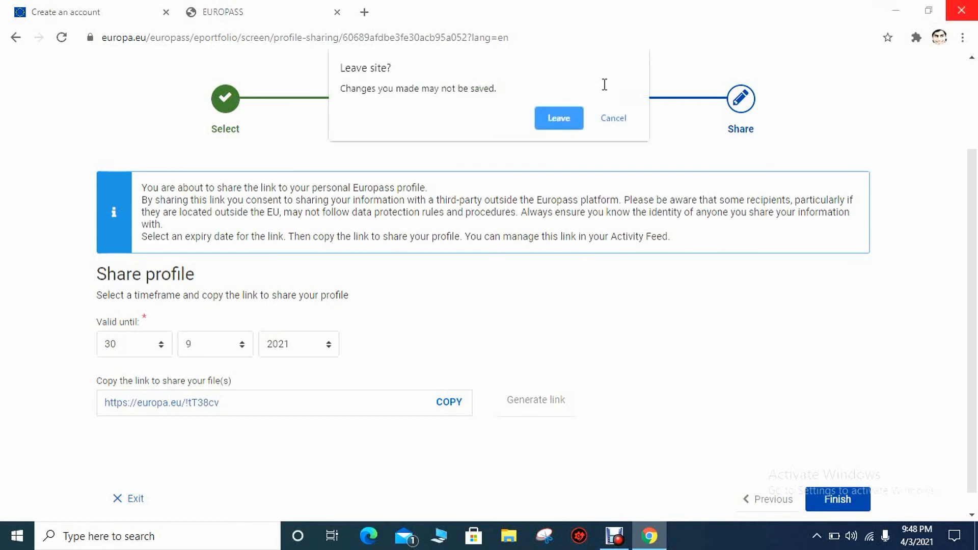
left_click(558, 118)
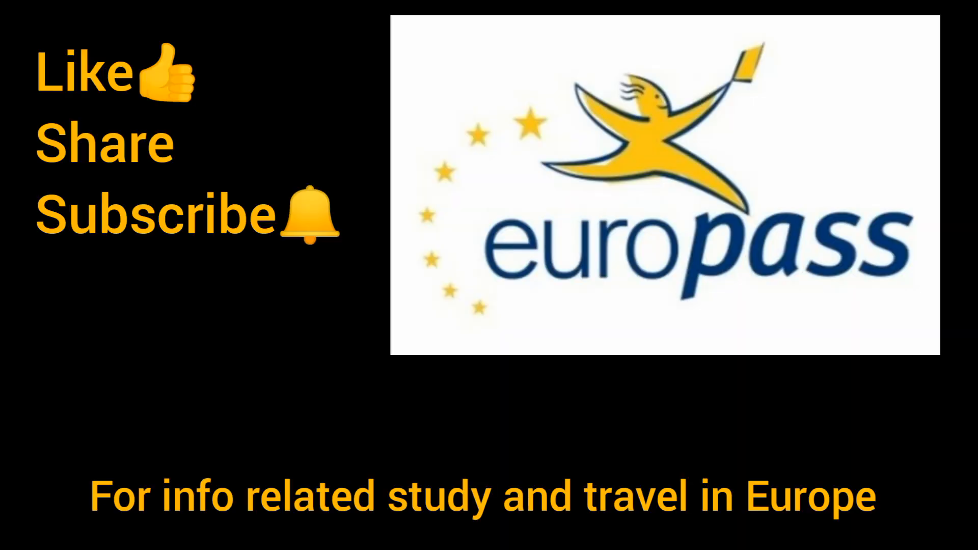